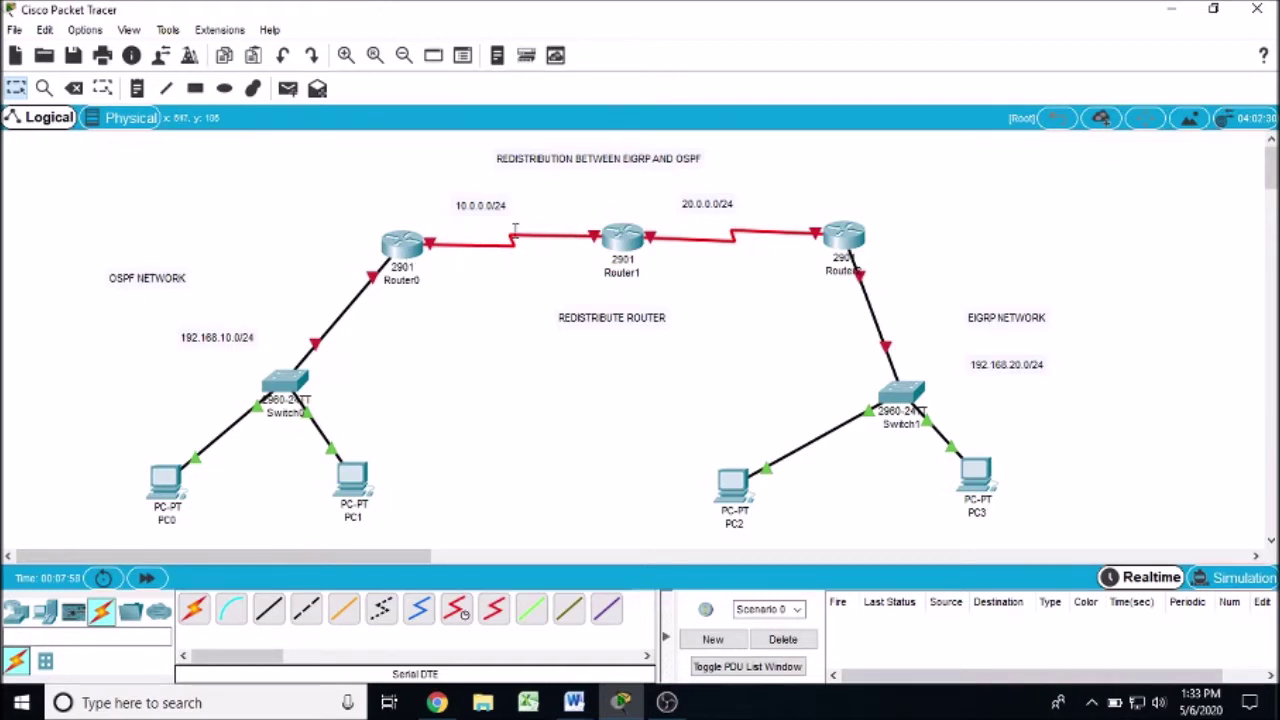
- Open PC0's static IP configuration for entering its IPv4 address
{"action": "mouse_move", "coordinate": [515, 230]}
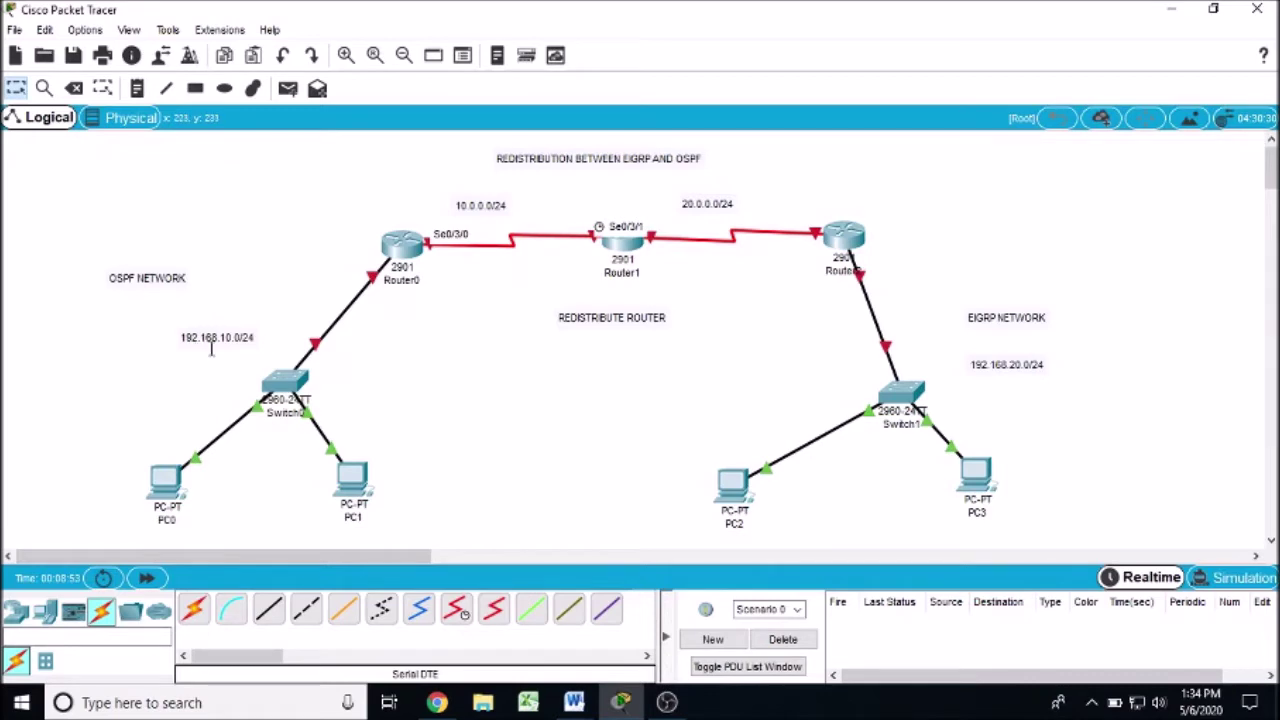
{"action": "left_click", "coordinate": [168, 482]}
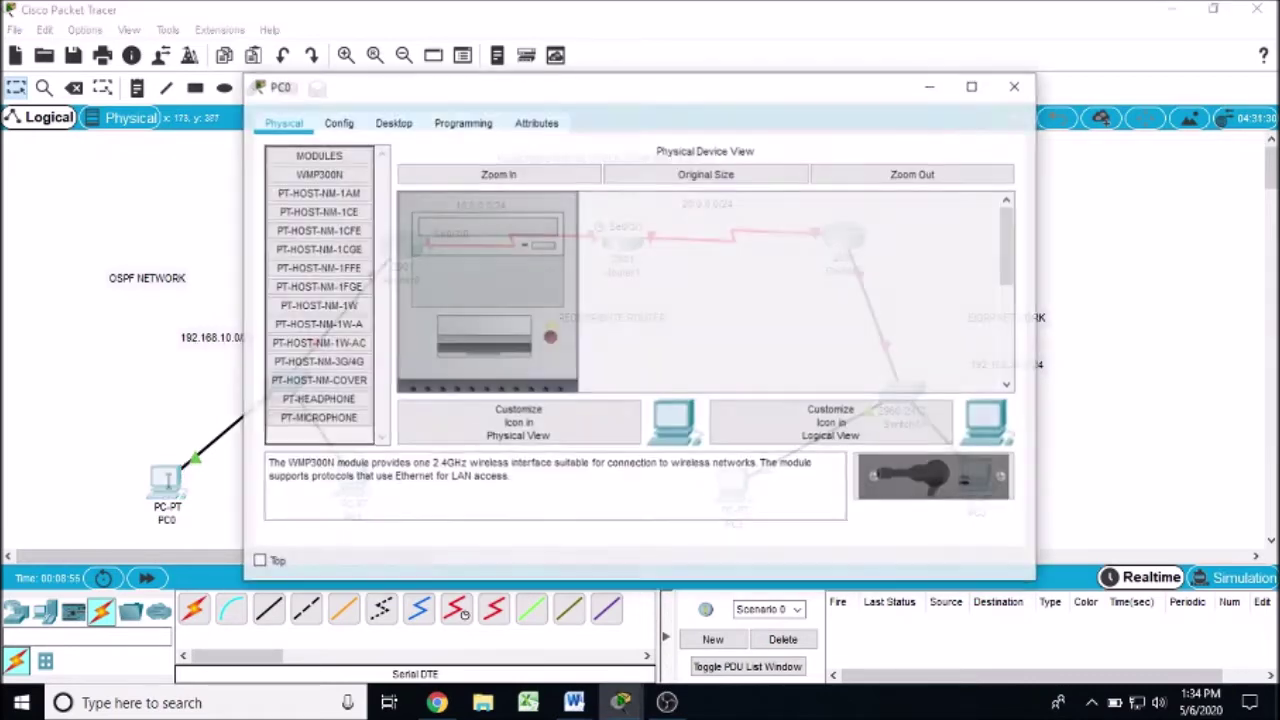
{"action": "left_click", "coordinate": [393, 123]}
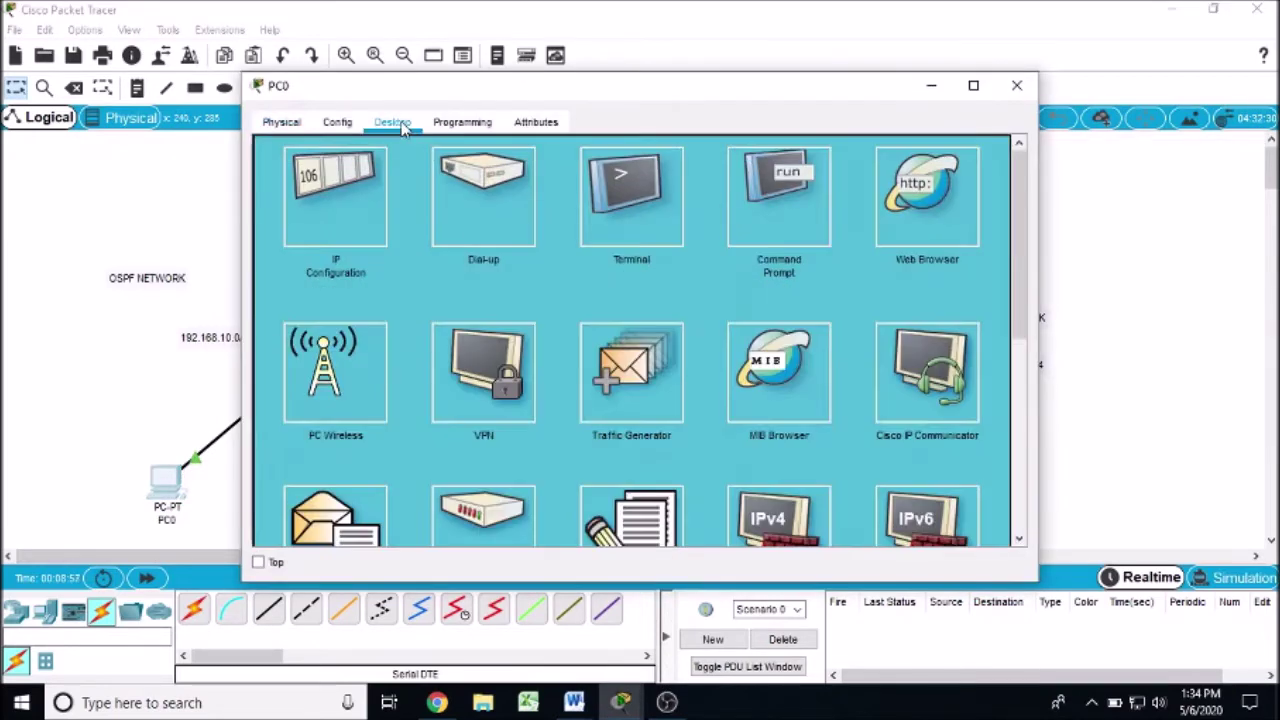
{"action": "left_click", "coordinate": [350, 190]}
{"action": "left_click", "coordinate": [555, 172]}
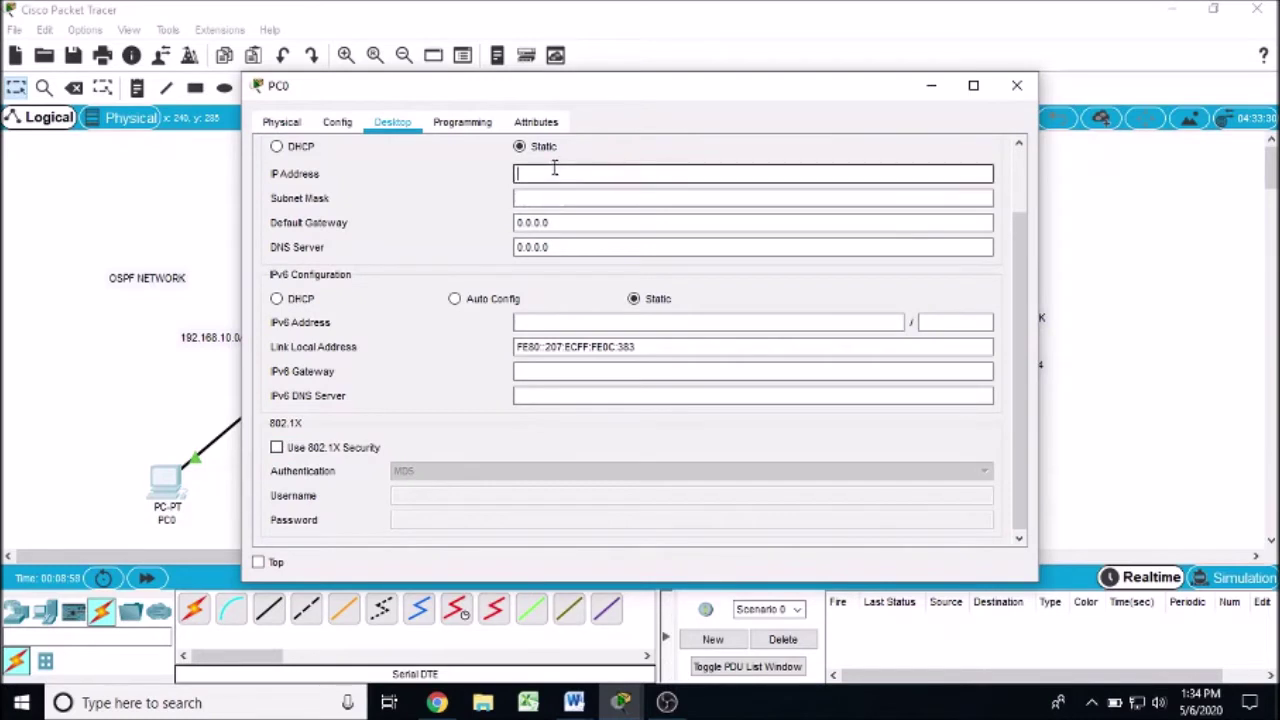
{"action": "type", "text": "255.255.255.0"}
{"action": "key", "text": "Tab"}
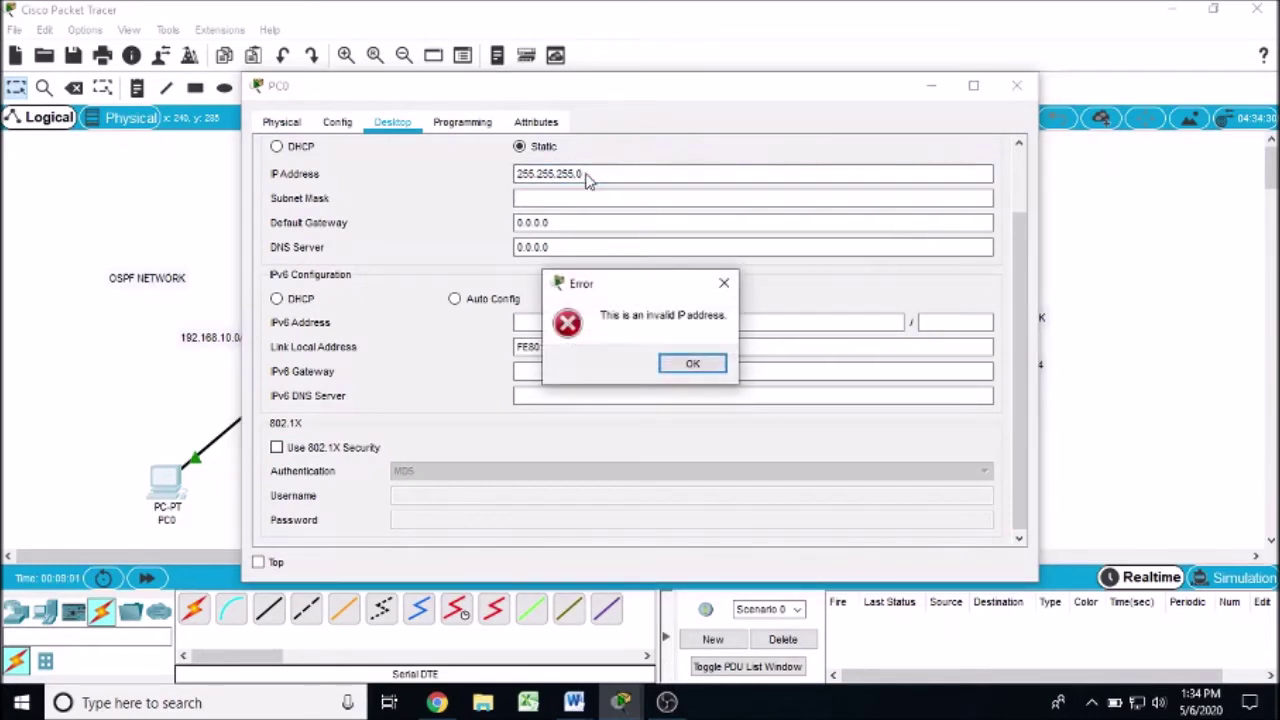
{"action": "left_click", "coordinate": [668, 367]}
- Set PC0's IP address to 192.168.10.2 with subnet mask 255.255.255.0 and copy that IP address into its default gateway
{"action": "left_click", "coordinate": [612, 173]}
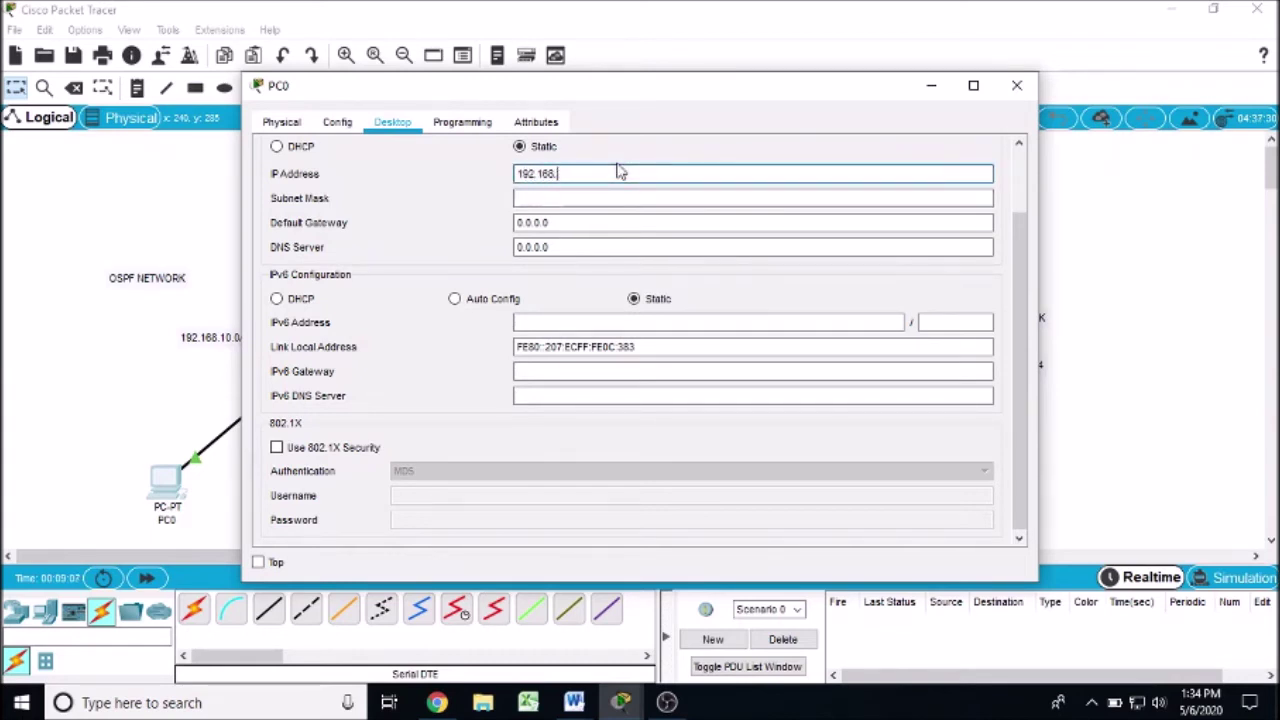
{"action": "left_click", "coordinate": [629, 198]}
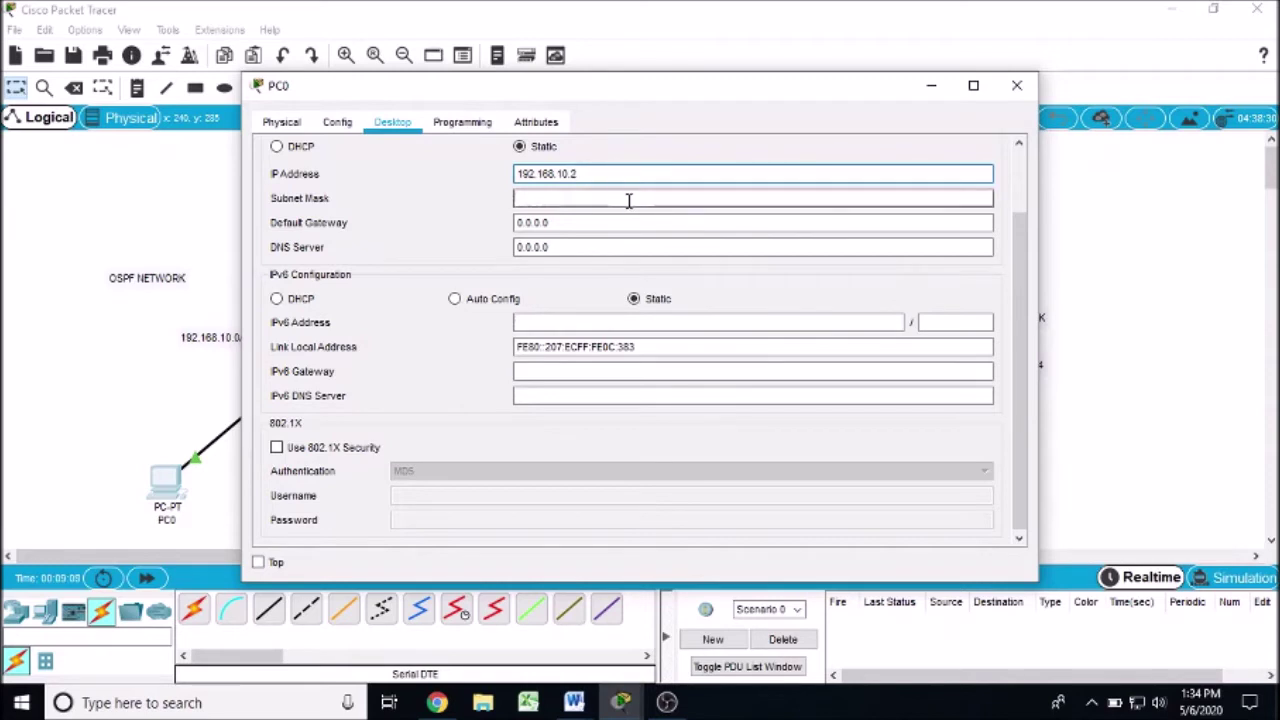
{"action": "left_click_drag", "start_coordinate": [586, 176], "coordinate": [502, 178]}
{"action": "key", "text": "ctrl+c"}
{"action": "left_click", "coordinate": [537, 222]}
{"action": "left_click_drag", "start_coordinate": [548, 222], "coordinate": [504, 240]}
{"action": "key", "text": "ctrl+v"}
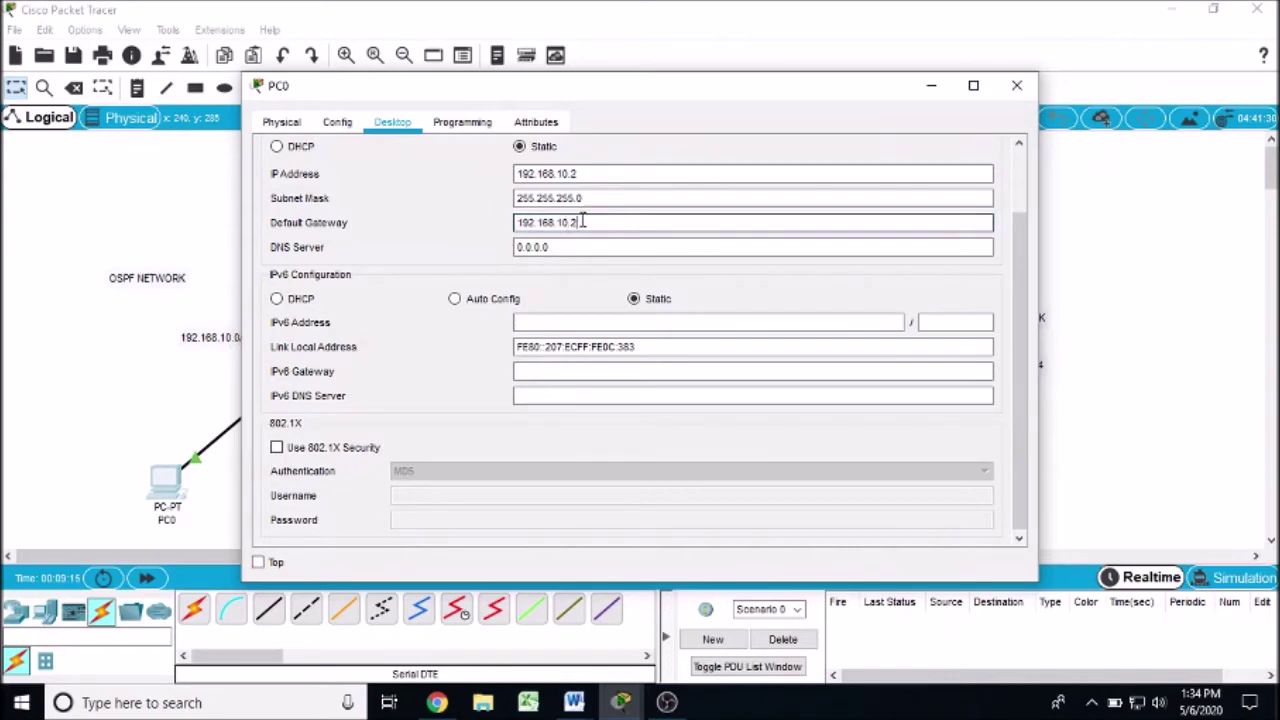
{"action": "left_click", "coordinate": [1028, 88]}
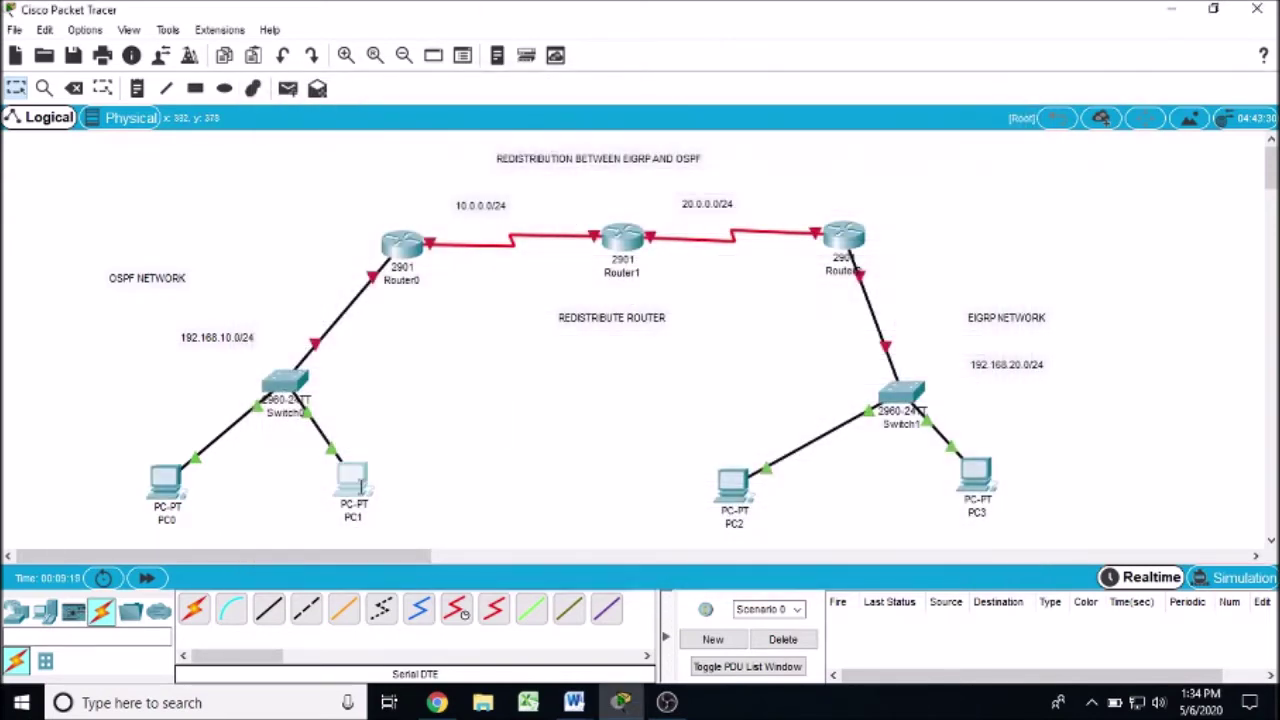
- Configure PC1 with static IP address 192.168.10.23, the default subnet mask and default gateway 192.168.10.21
{"action": "left_click", "coordinate": [354, 484]}
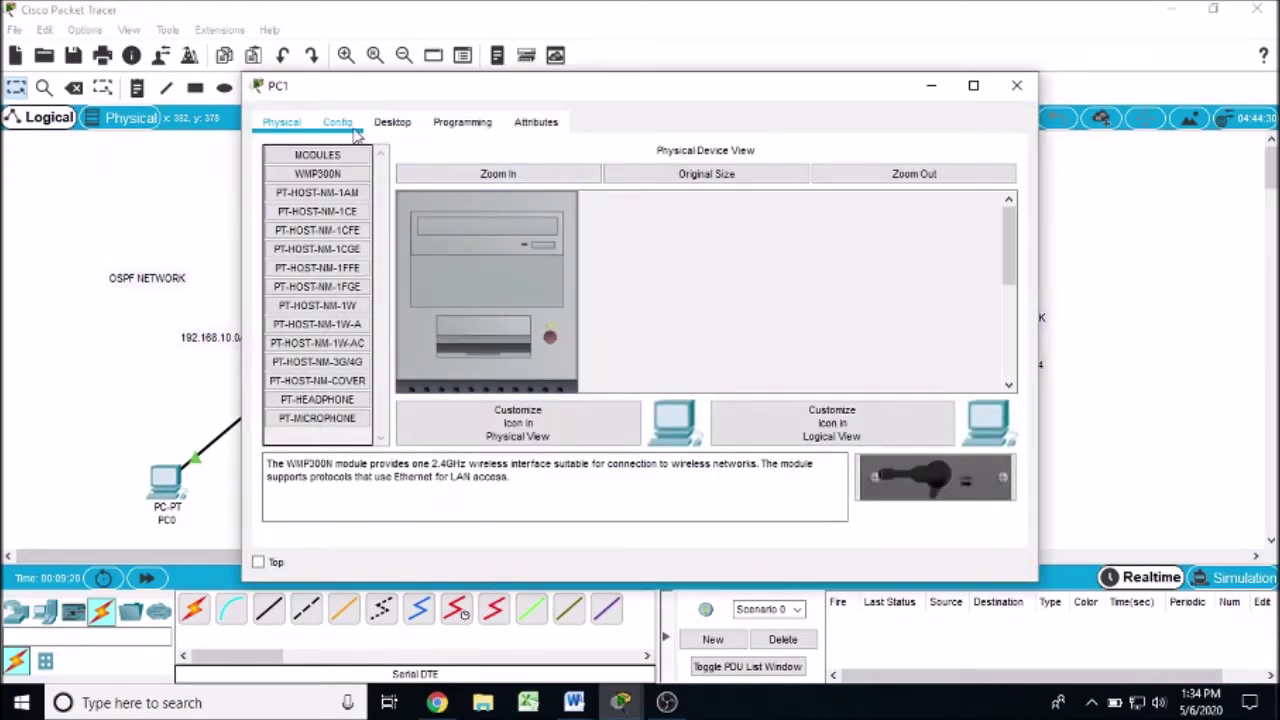
{"action": "left_click", "coordinate": [392, 121]}
{"action": "left_click", "coordinate": [329, 190]}
{"action": "left_click", "coordinate": [519, 174]}
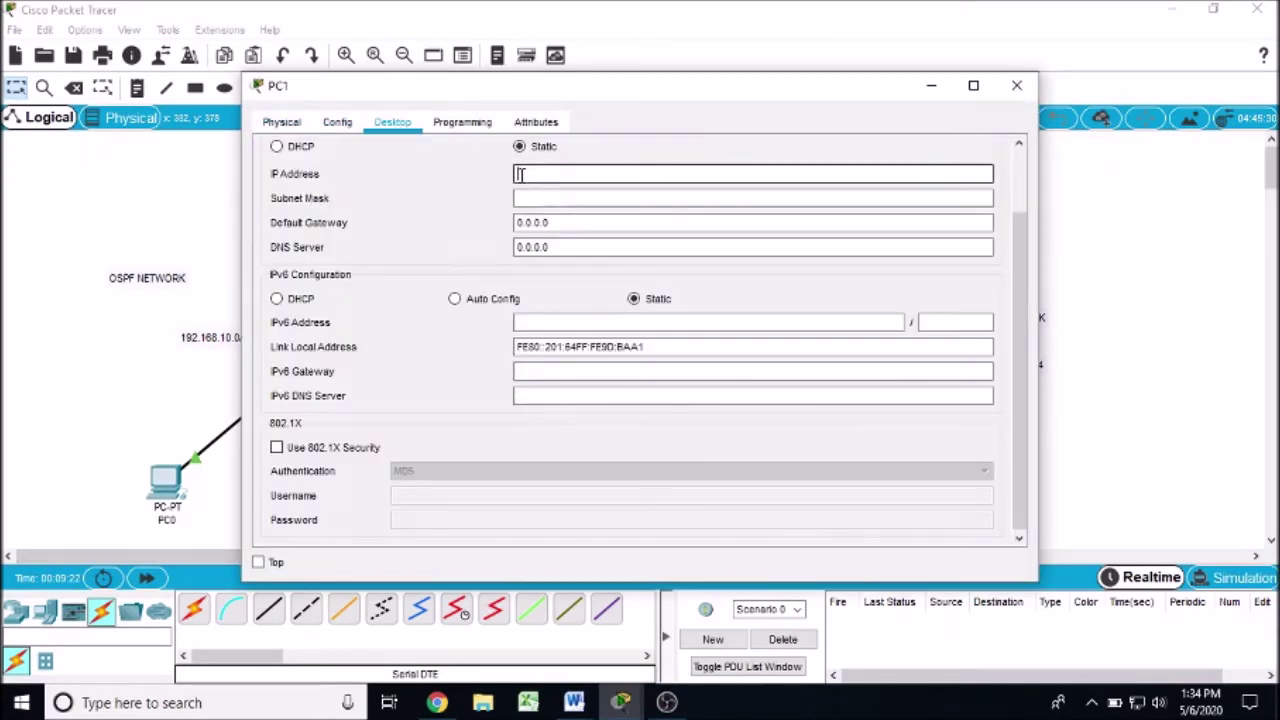
{"action": "type", "text": "192.168.10.23"}
{"action": "left_click", "coordinate": [525, 198]}
{"action": "left_click", "coordinate": [566, 222]}
{"action": "key", "text": "ctrl+a"}
{"action": "type", "text": "192.168.10.21"}
{"action": "left_click", "coordinate": [1003, 85]}
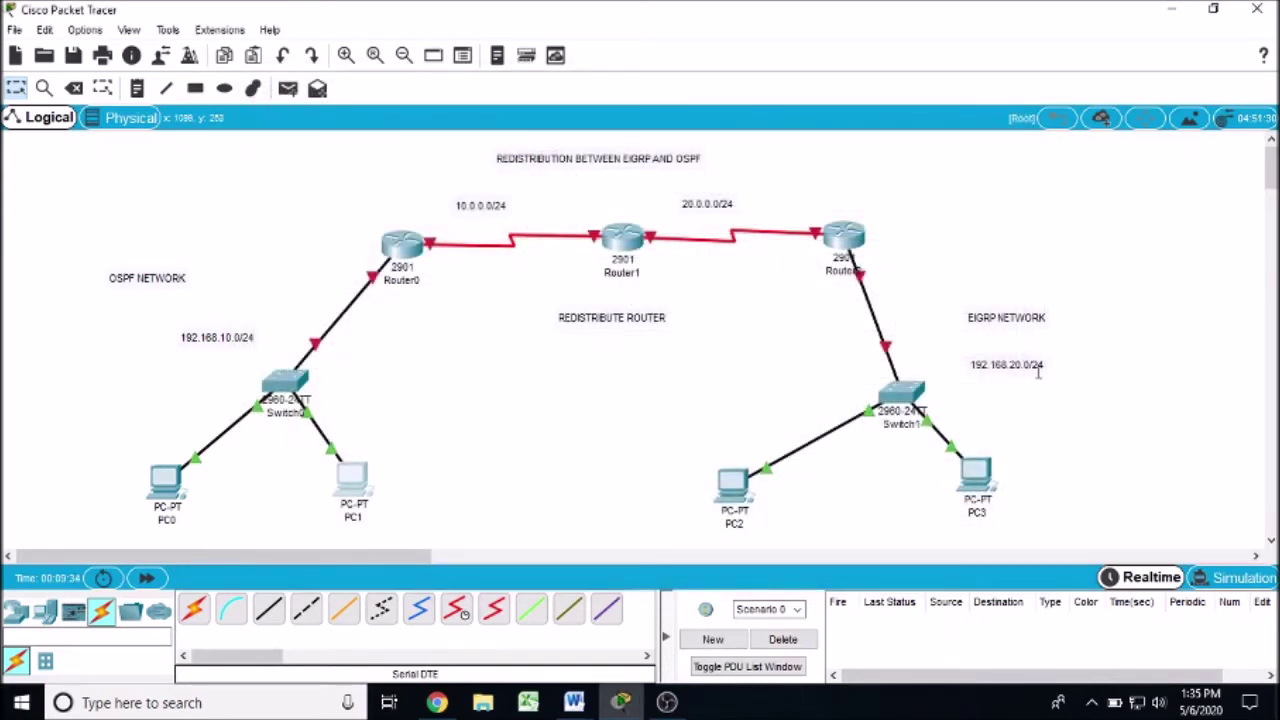
- Configure PC2 with static IP address 192.168.20.2, subnet mask 255.255.255.0 and default gateway 192.168.20.1
{"action": "left_click", "coordinate": [731, 484]}
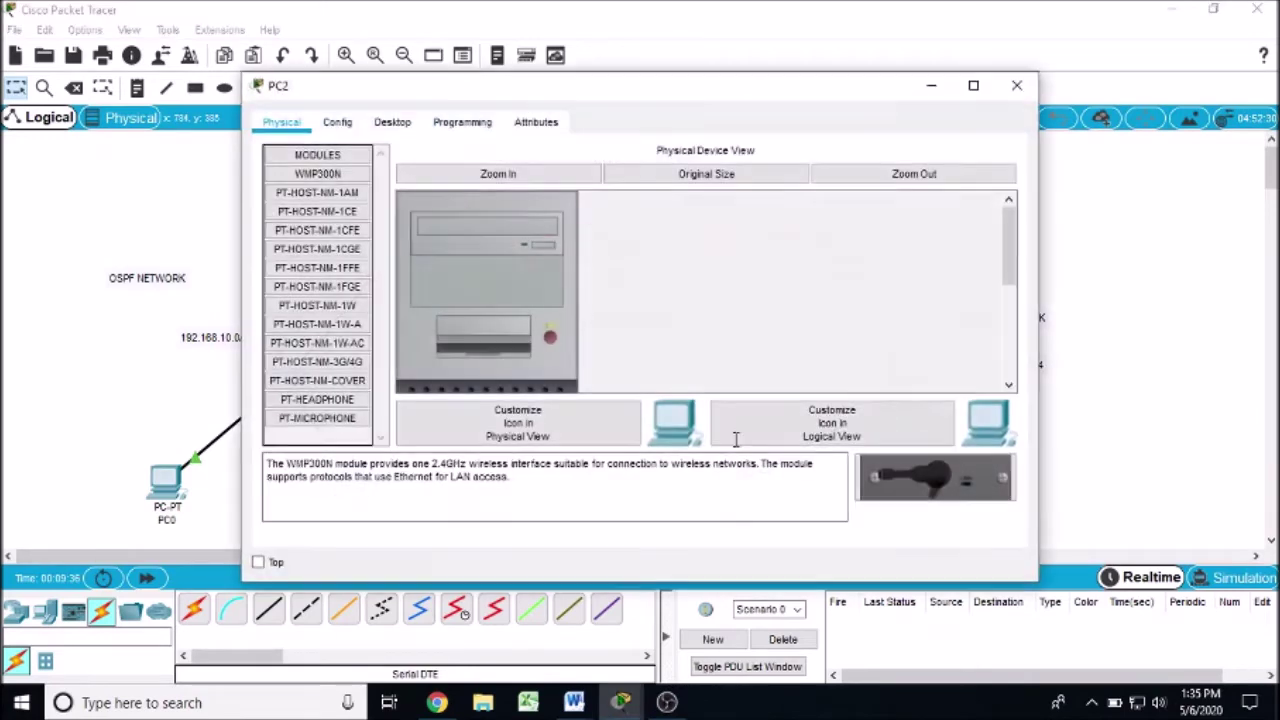
{"action": "left_click", "coordinate": [393, 122]}
{"action": "left_click", "coordinate": [350, 211]}
{"action": "left_click", "coordinate": [569, 172]}
{"action": "type", "text": "192.168.10."}
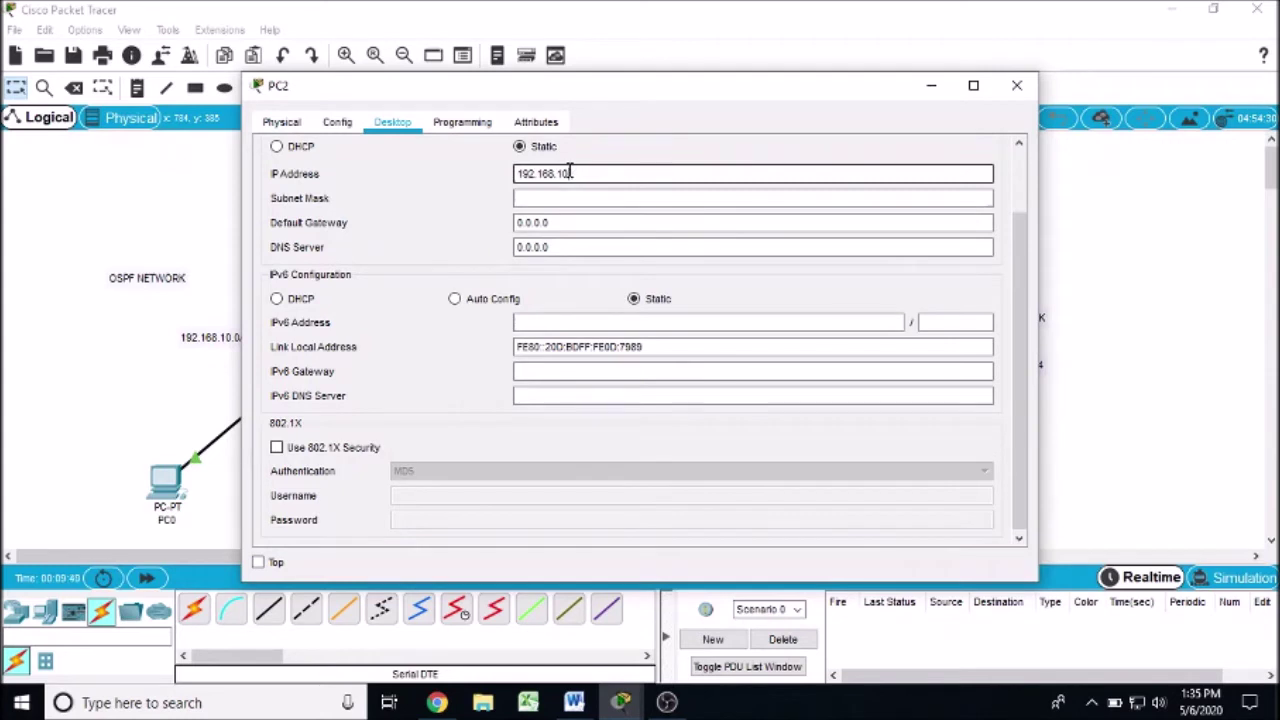
{"action": "type", "text": "20"}
{"action": "type", "text": ".2"}
{"action": "left_click", "coordinate": [566, 197]}
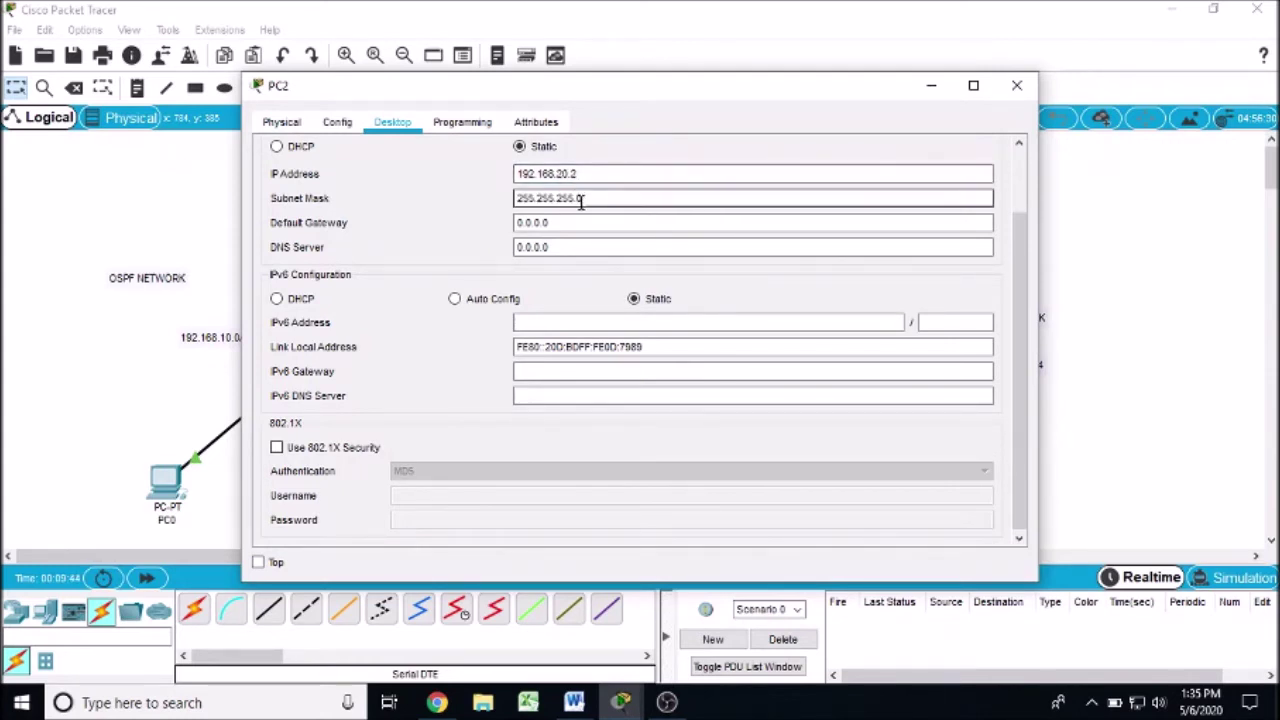
{"action": "left_click_drag", "start_coordinate": [565, 227], "coordinate": [476, 236]}
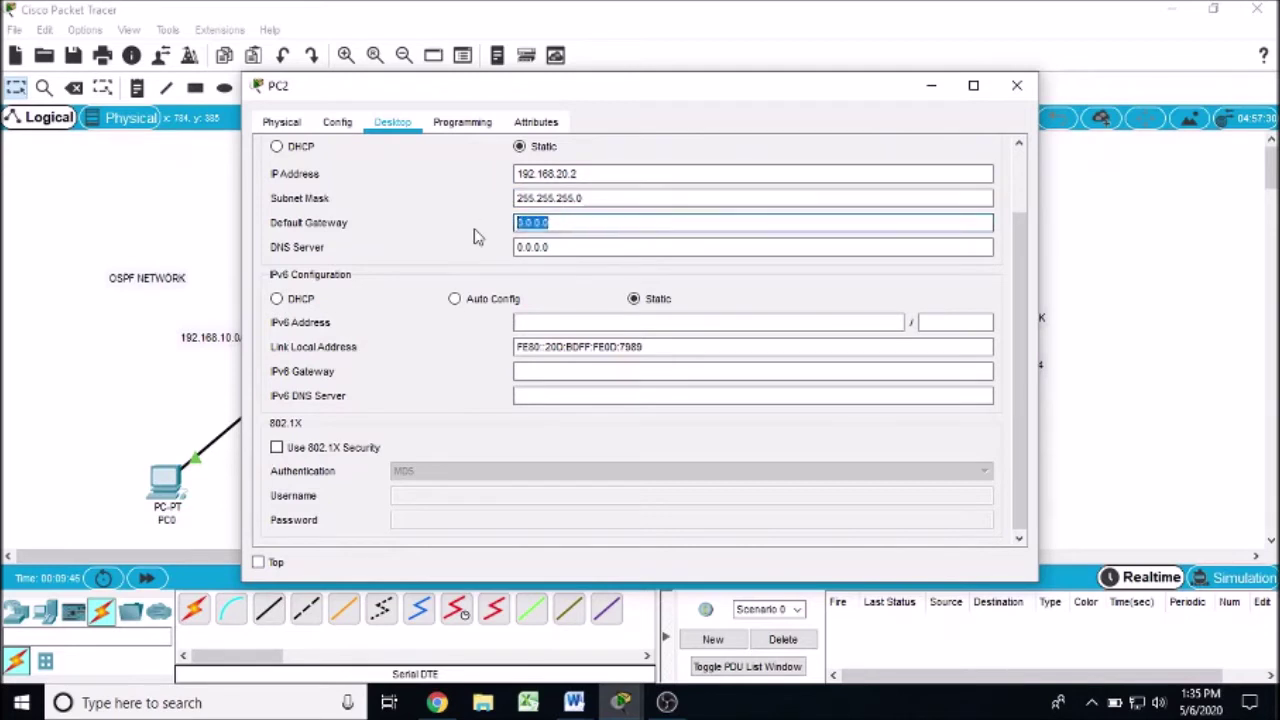
{"action": "type", "text": "192.168.10.1"}
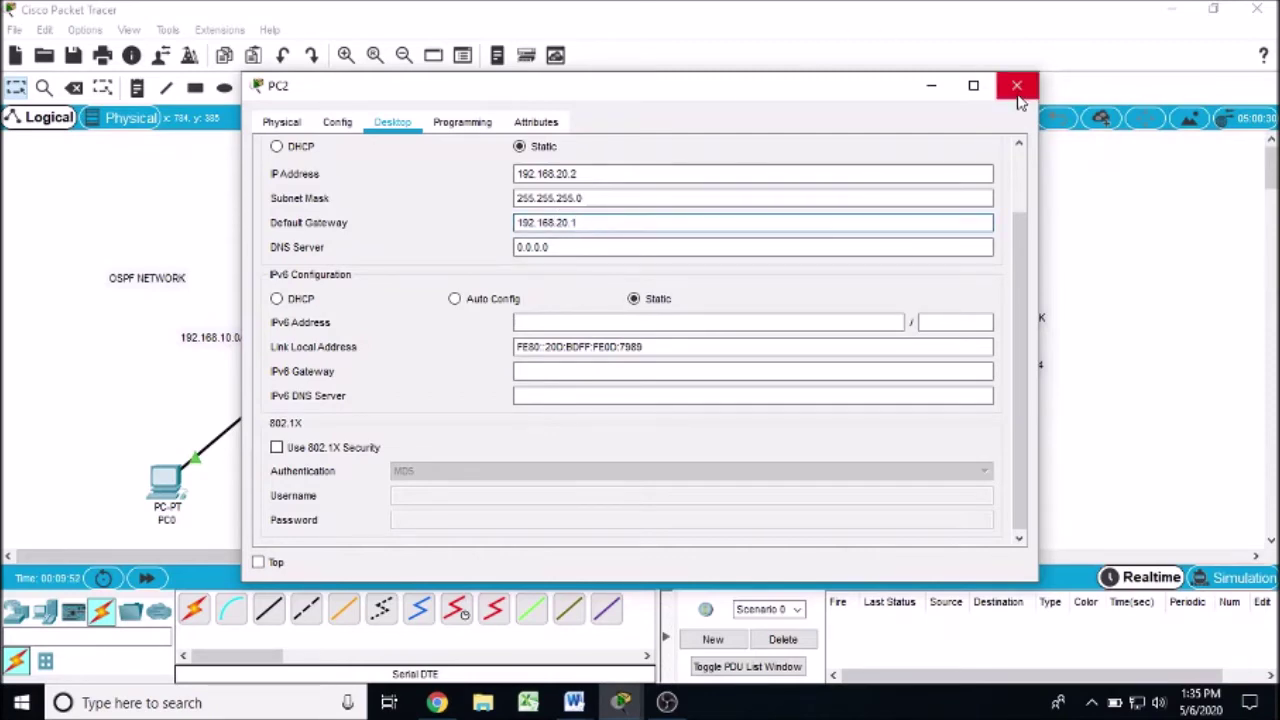
{"action": "left_click", "coordinate": [1017, 85]}
- Configure PC3 with static IP address 192.168.20.3, subnet mask 255.255.255.0 and default gateway 192.168.10.1
{"action": "left_click", "coordinate": [973, 473]}
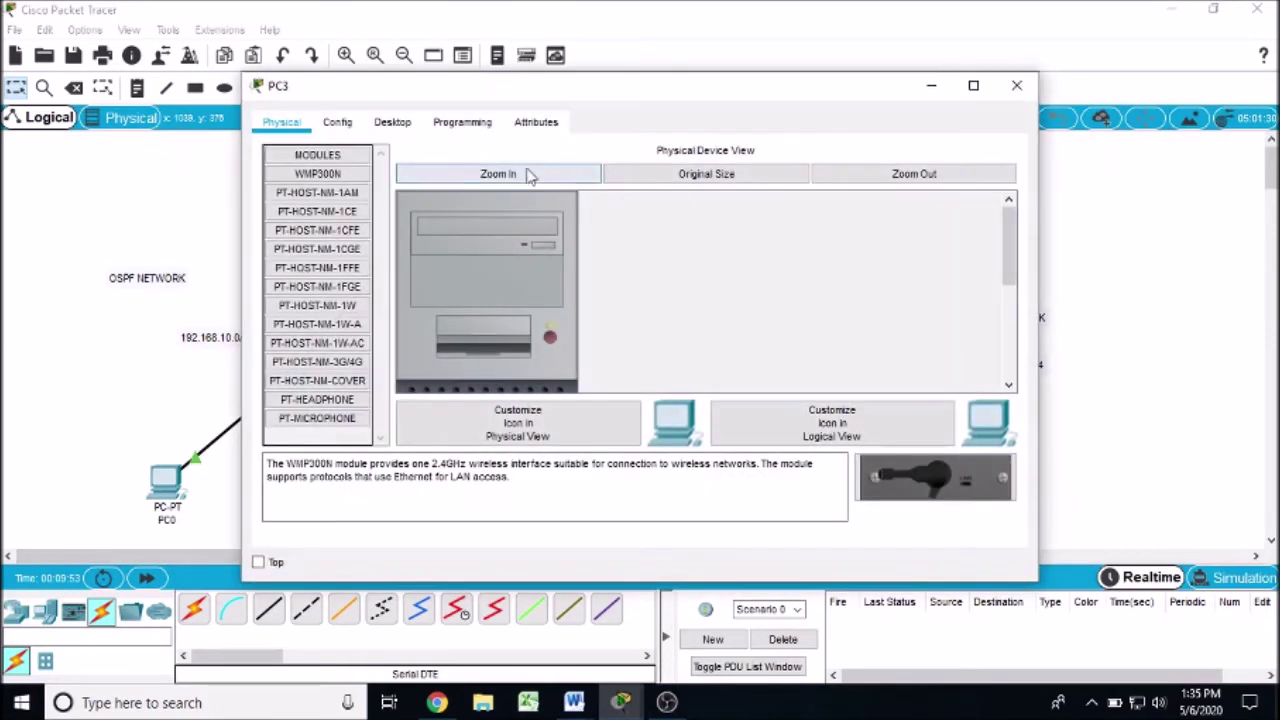
{"action": "left_click", "coordinate": [385, 124]}
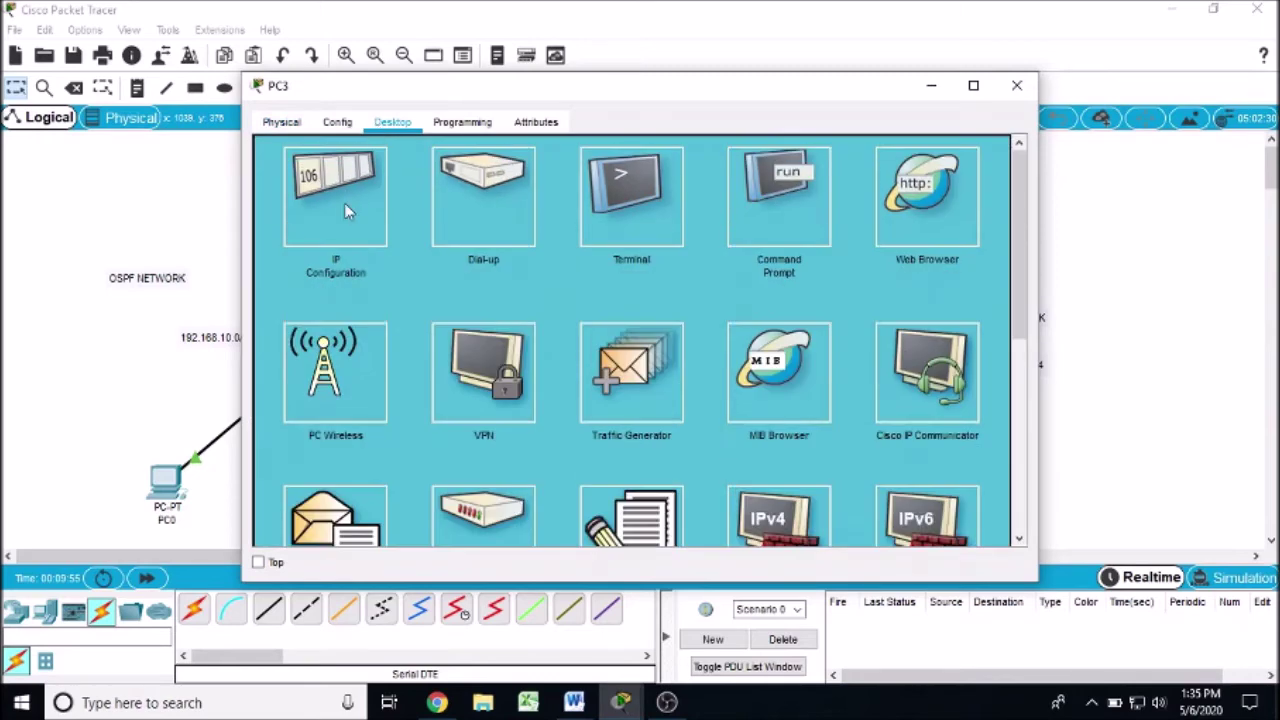
{"action": "left_click", "coordinate": [350, 210]}
{"action": "left_click", "coordinate": [657, 172]}
{"action": "type", "text": "192.168.10.2"}
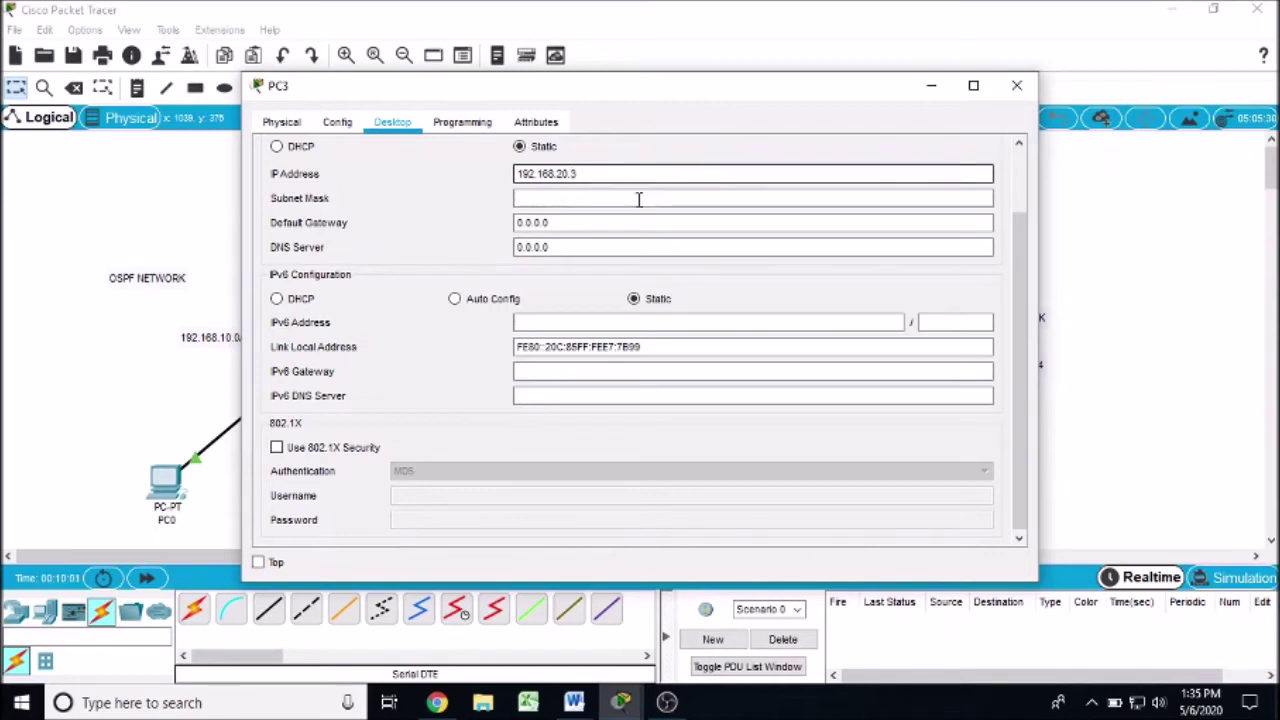
{"action": "left_click", "coordinate": [636, 199]}
{"action": "left_click_drag", "start_coordinate": [572, 229], "coordinate": [495, 250]}
{"action": "type", "text": "192.168.1"}
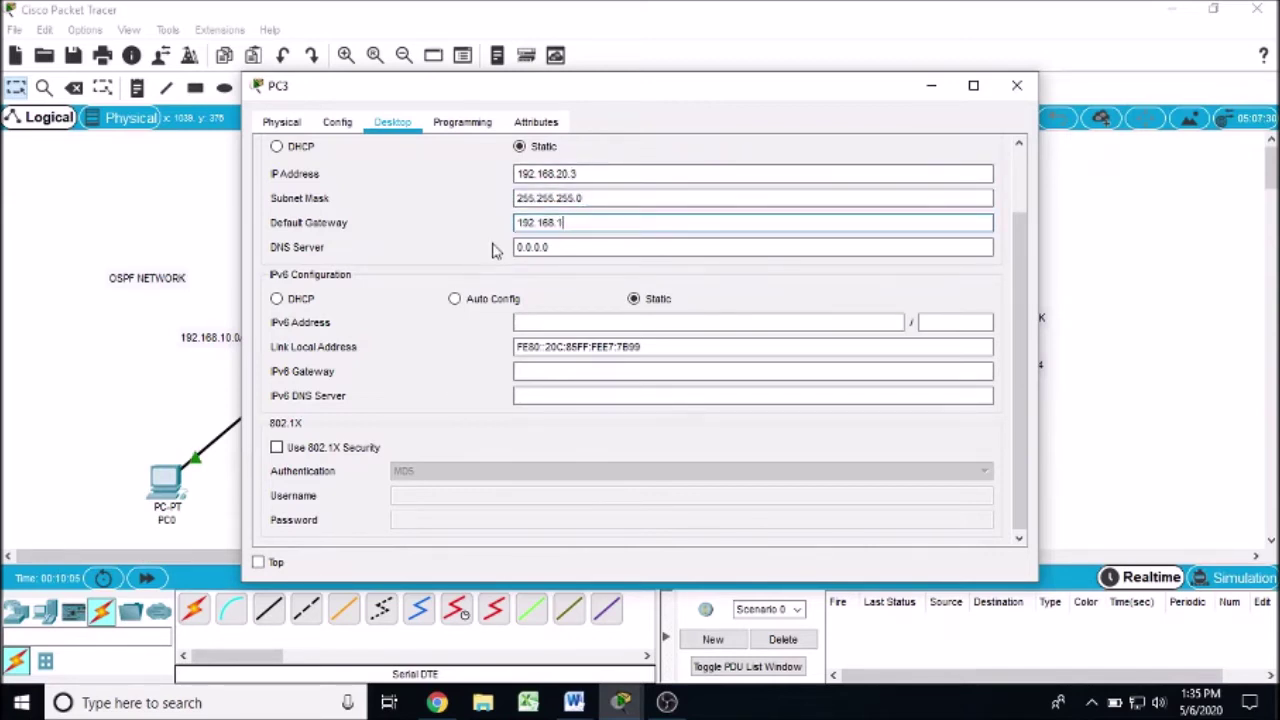
{"action": "type", "text": "0.1"}
{"action": "left_click", "coordinate": [1017, 85]}
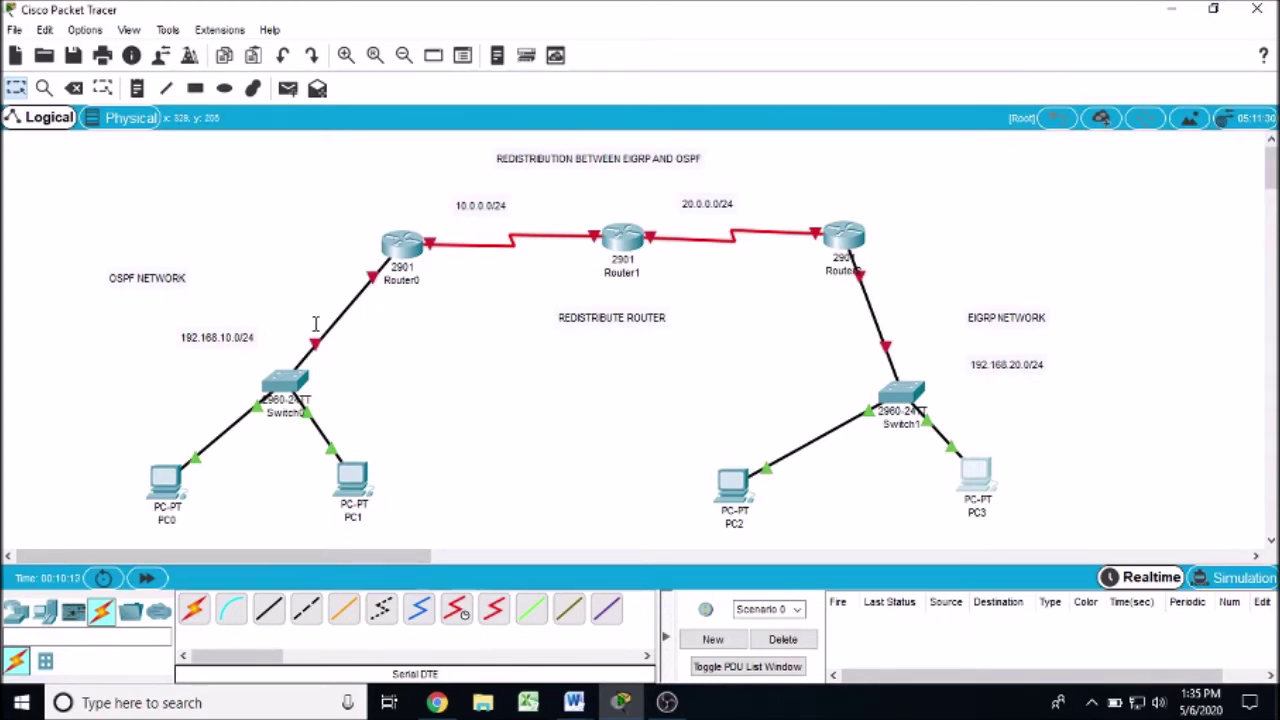
- Assign 192.168.10.1 with mask 255.255.255.0 to Router0's GigabitEthernet0/0 interface and turn the port on
{"action": "left_click", "coordinate": [397, 249]}
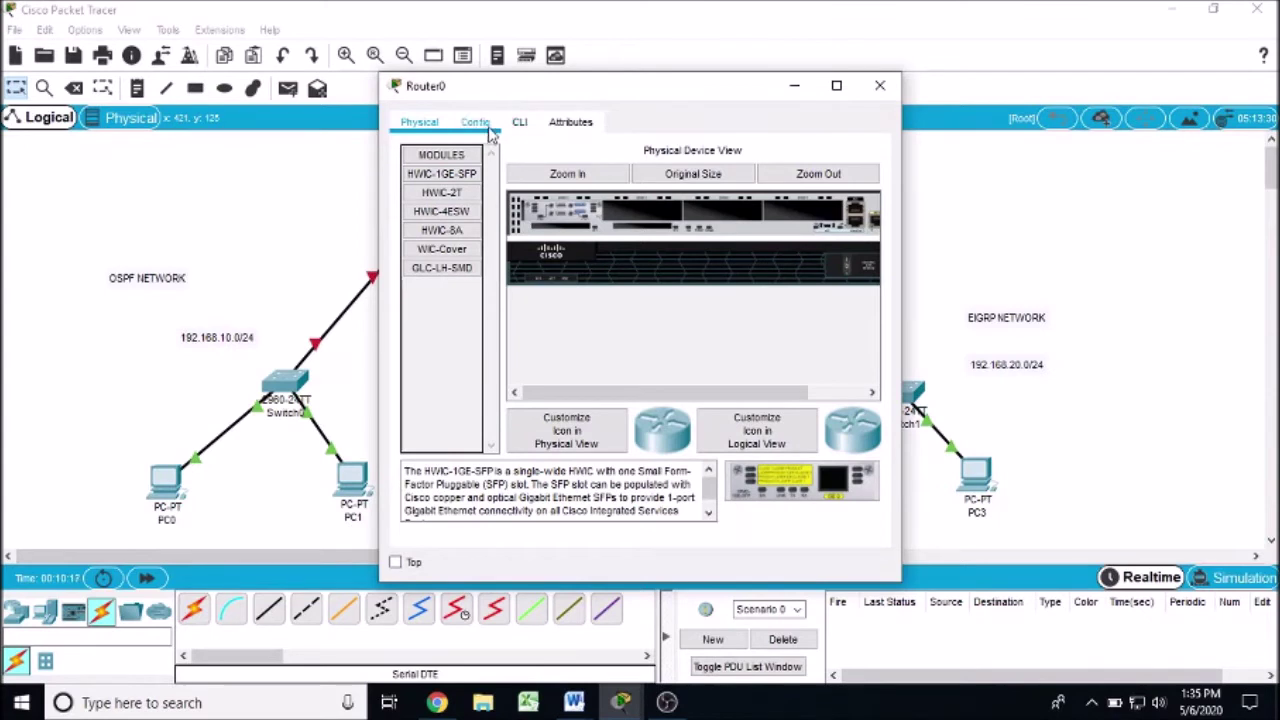
{"action": "left_click", "coordinate": [488, 132]}
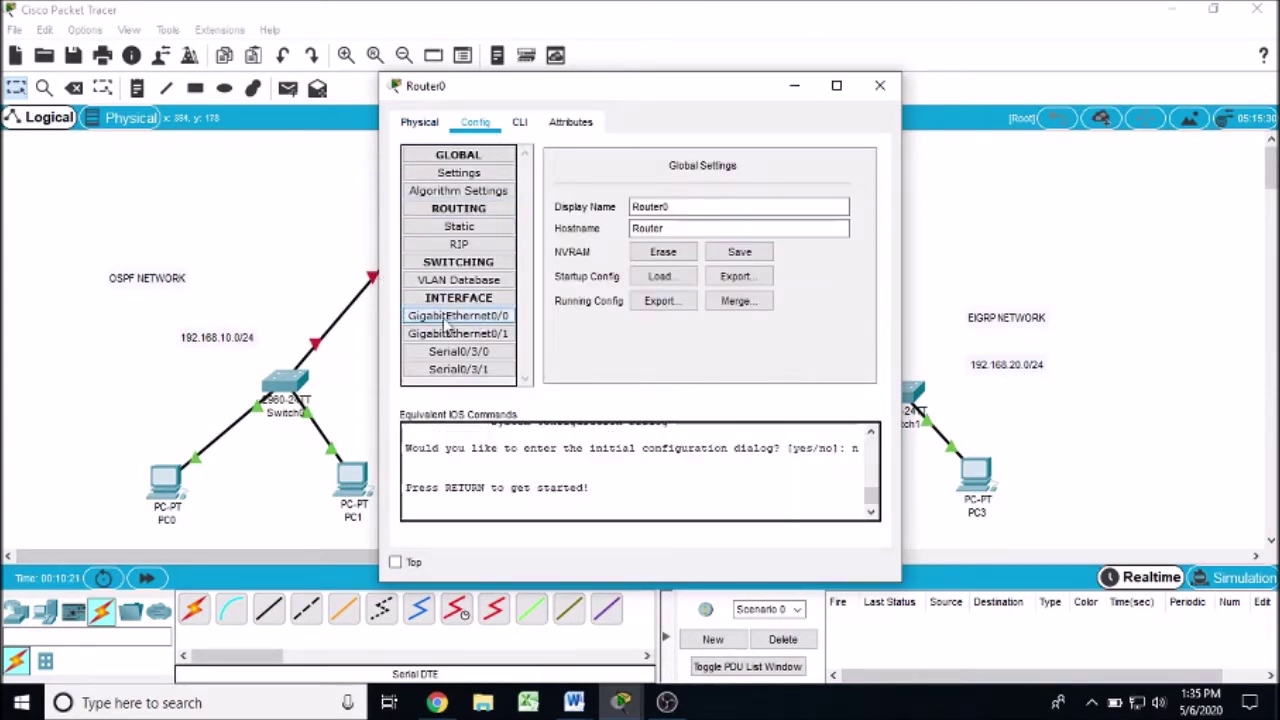
{"action": "left_click", "coordinate": [500, 318]}
{"action": "left_click", "coordinate": [722, 272]}
{"action": "type", "text": "192.168.10.2"}
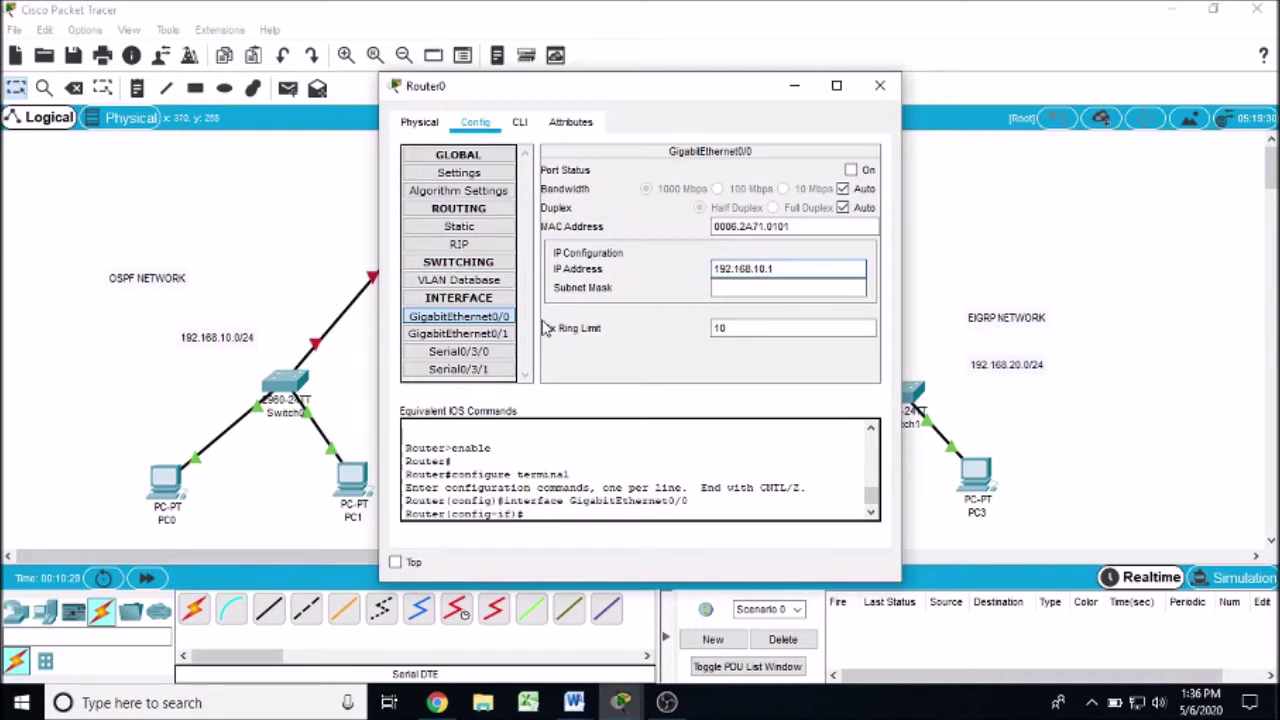
{"action": "left_click", "coordinate": [742, 287]}
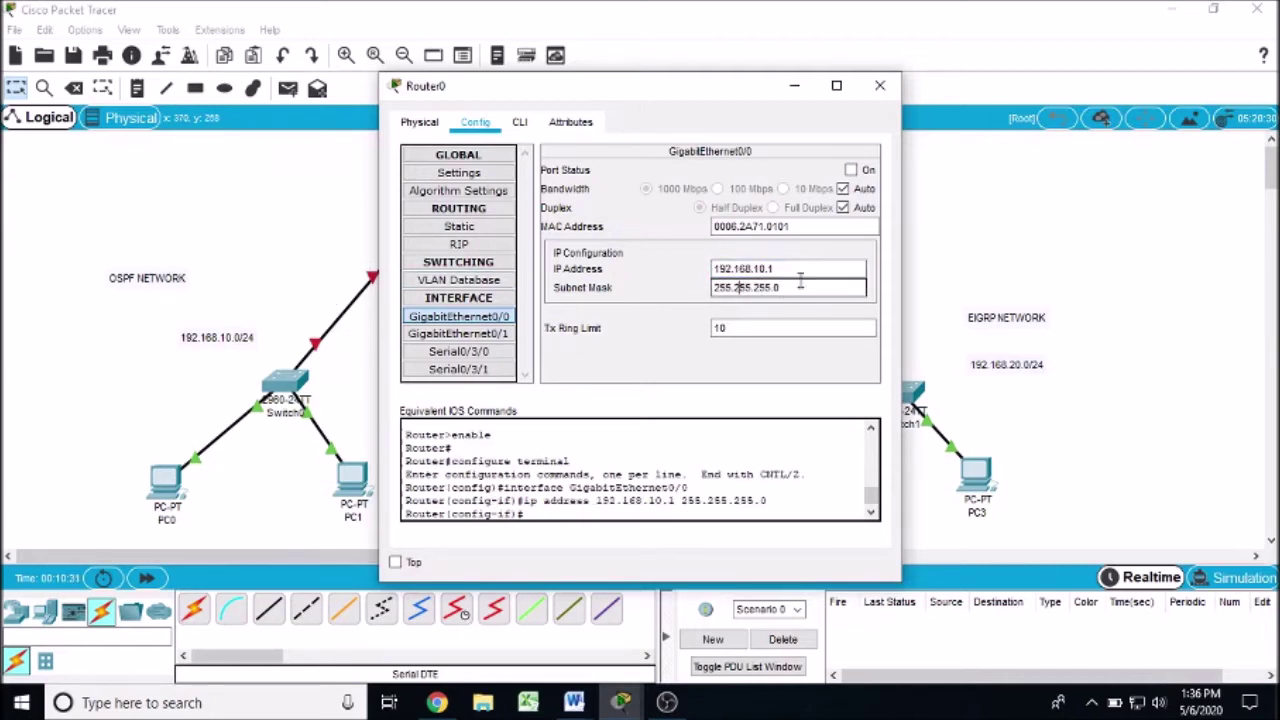
{"action": "left_click_drag", "start_coordinate": [716, 98], "coordinate": [811, 93]}
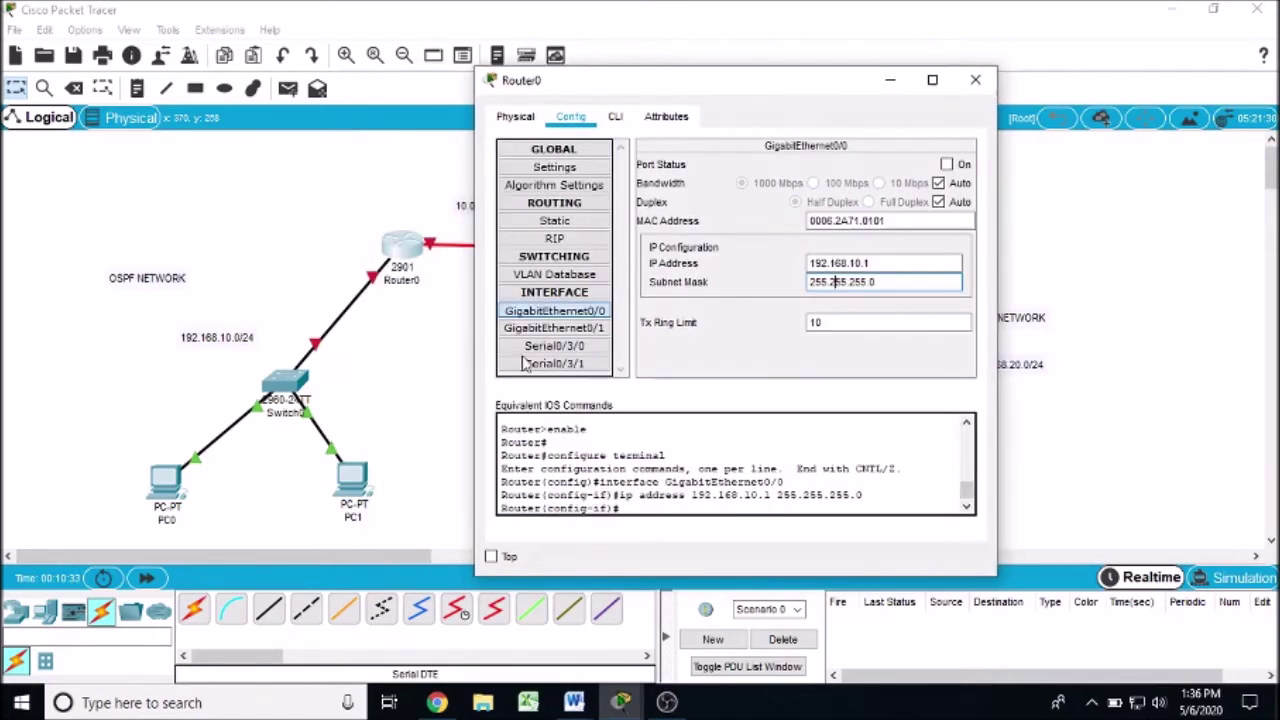
{"action": "left_click", "coordinate": [947, 165]}
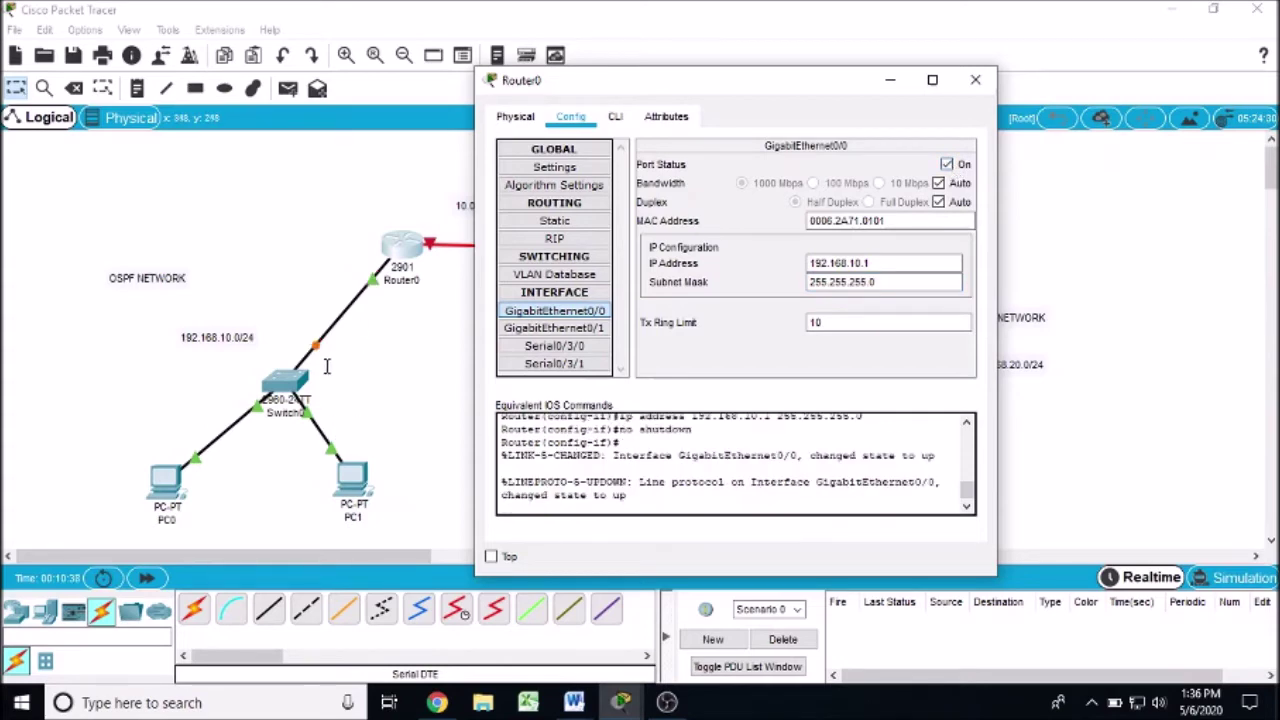
{"action": "left_click", "coordinate": [975, 80]}
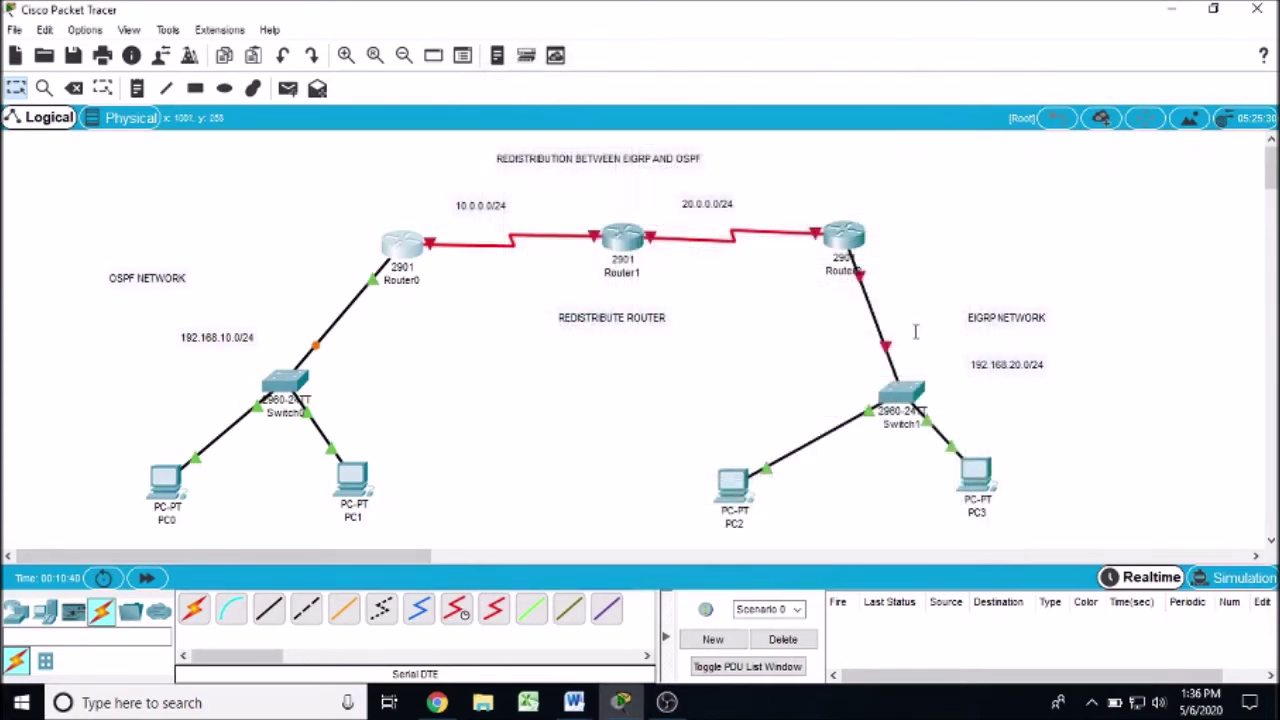
- Assign 192.168.20.1 with mask 255.255.255.0 to Router2's GigabitEthernet0/0 interface and turn the port on
{"action": "left_click", "coordinate": [849, 235]}
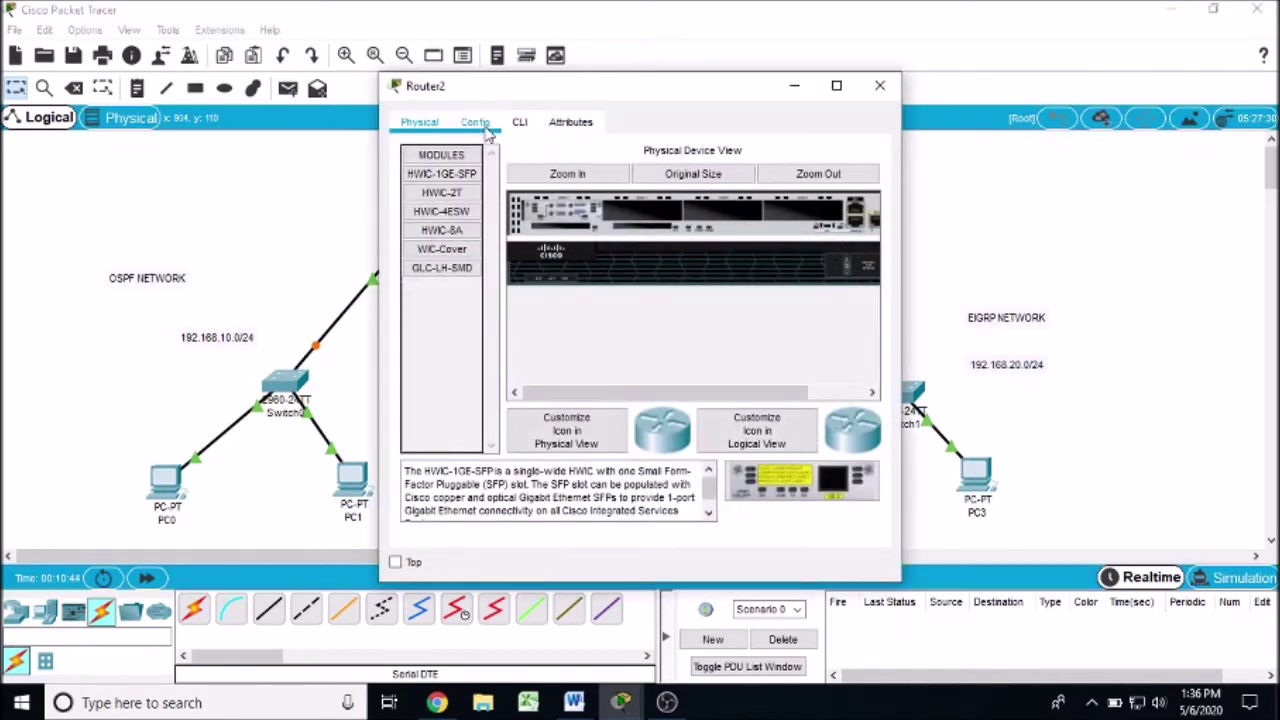
{"action": "left_click", "coordinate": [485, 130]}
{"action": "left_click", "coordinate": [473, 318]}
{"action": "left_click", "coordinate": [764, 270]}
{"action": "type", "text": "192.168.10.2"}
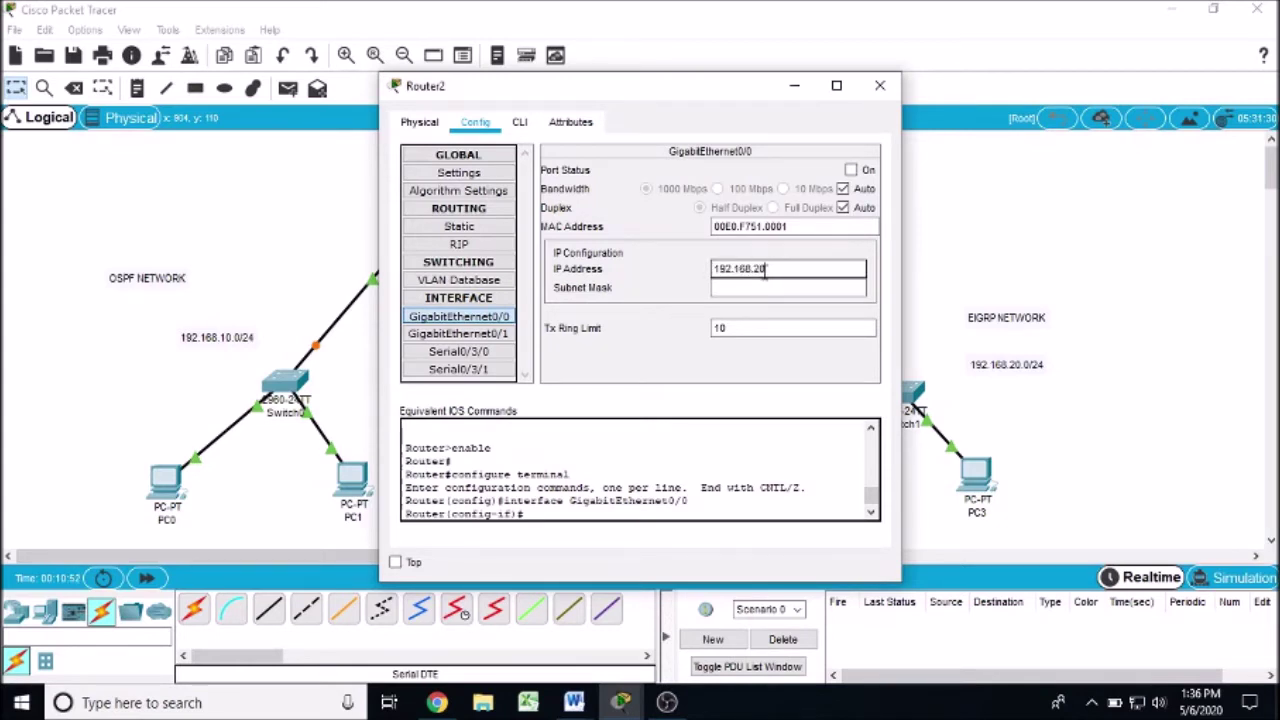
{"action": "left_click", "coordinate": [758, 288]}
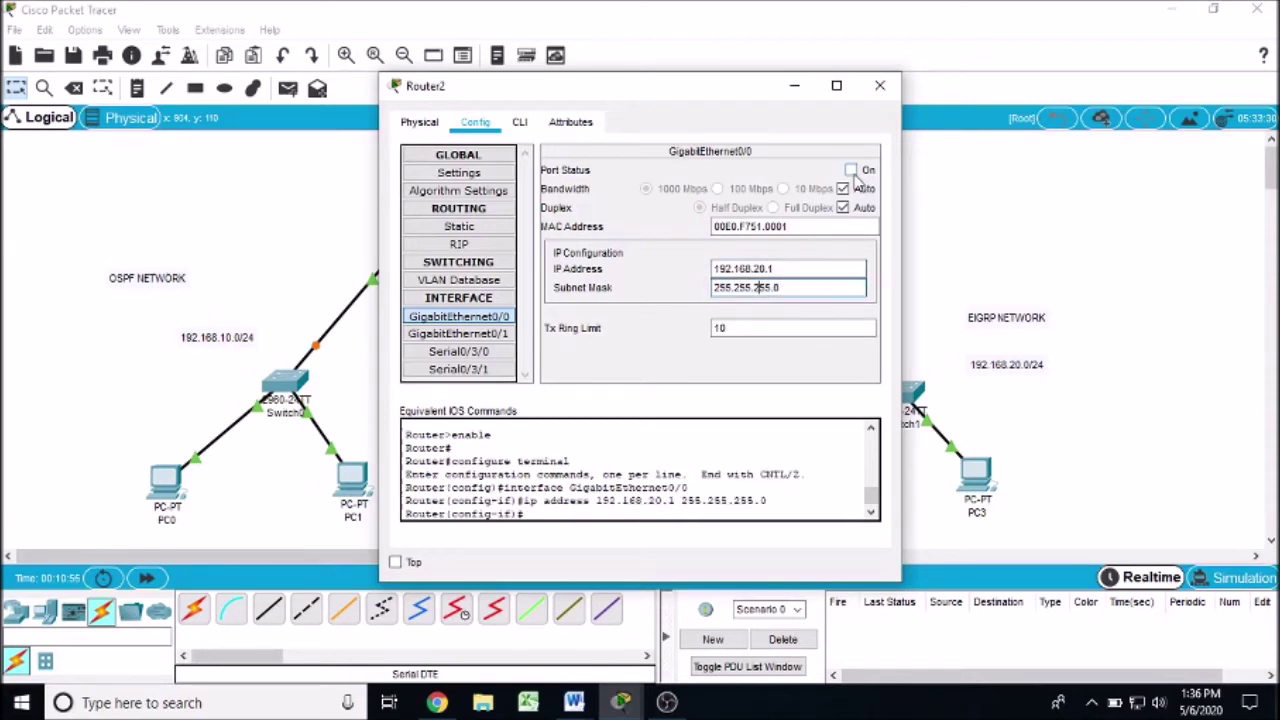
{"action": "left_click", "coordinate": [850, 170]}
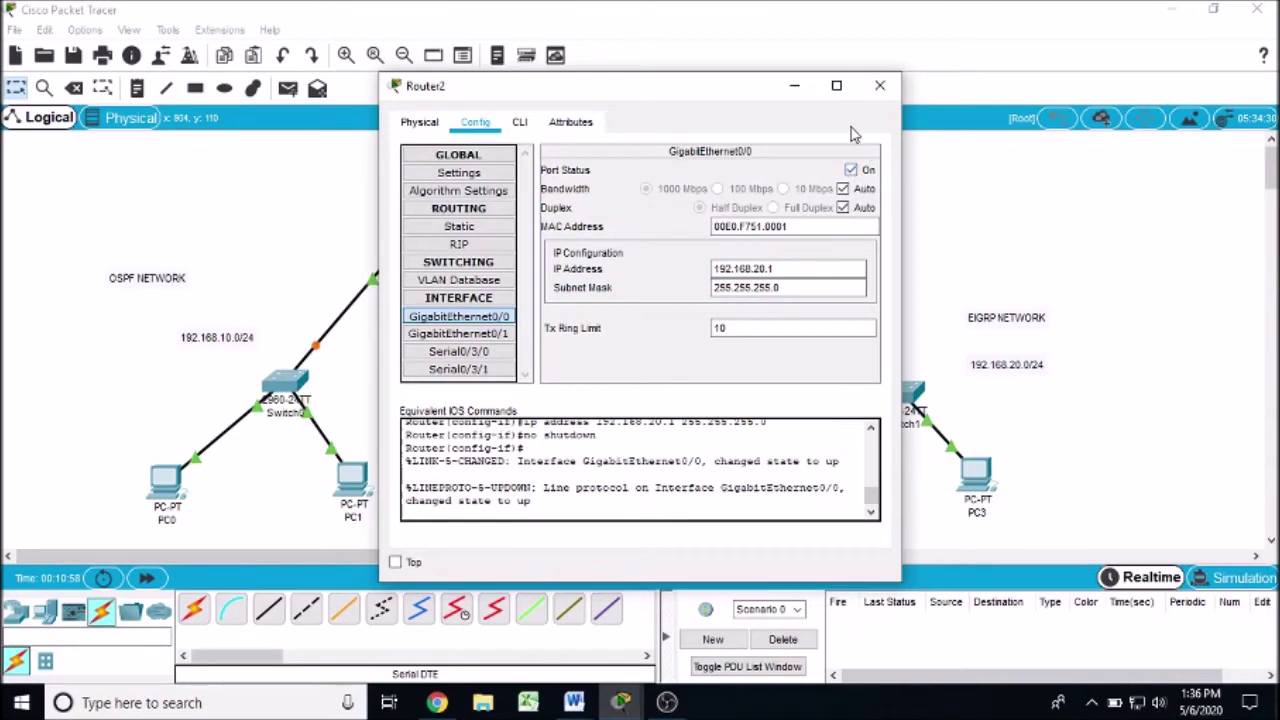
{"action": "left_click_drag", "start_coordinate": [736, 90], "coordinate": [510, 157]}
{"action": "left_click", "coordinate": [657, 147]}
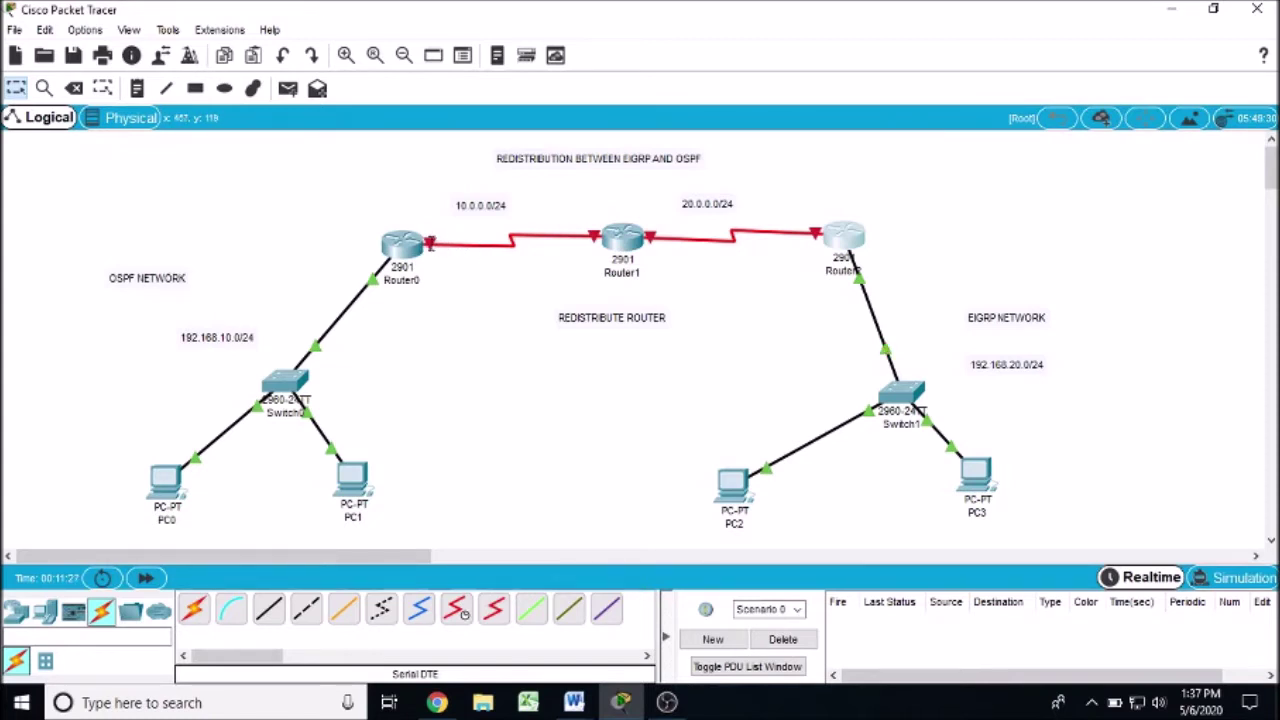
{"action": "mouse_move", "coordinate": [432, 248]}
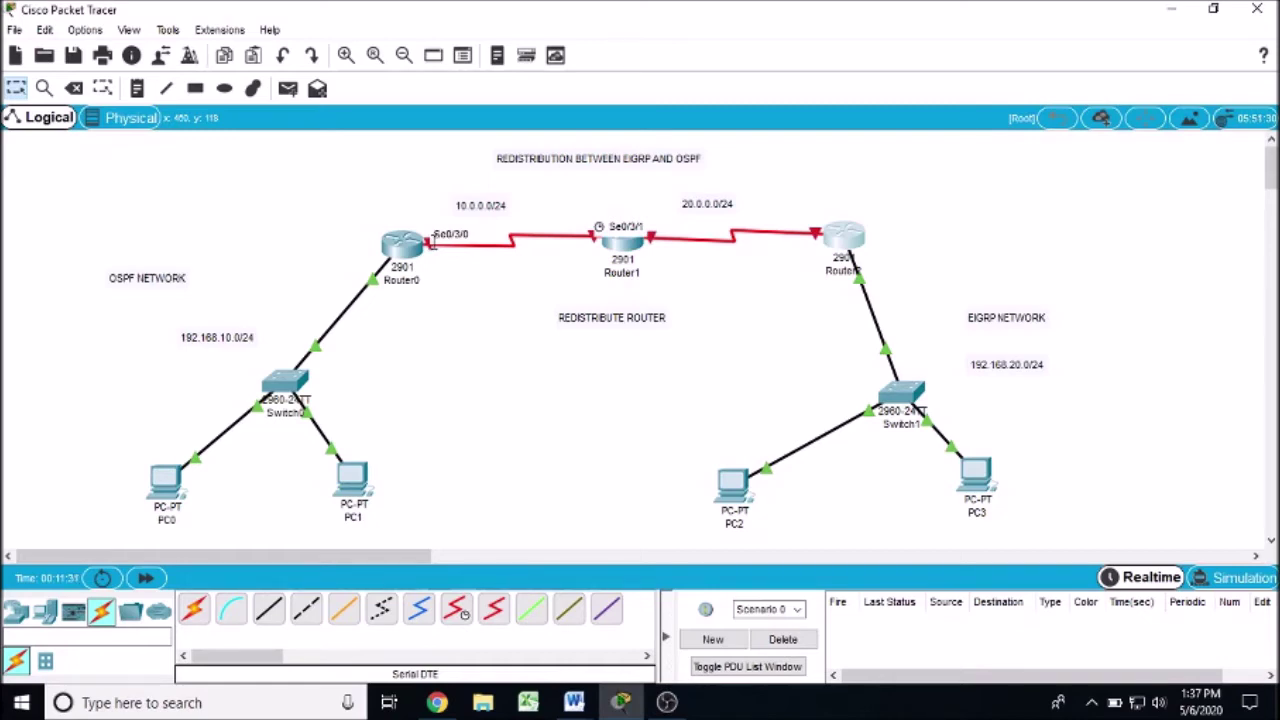
- Assign 10.0.0.1 with mask 255.255.255.0 to Router0's Serial0/3/0 interface and turn the port on
{"action": "left_click", "coordinate": [402, 244]}
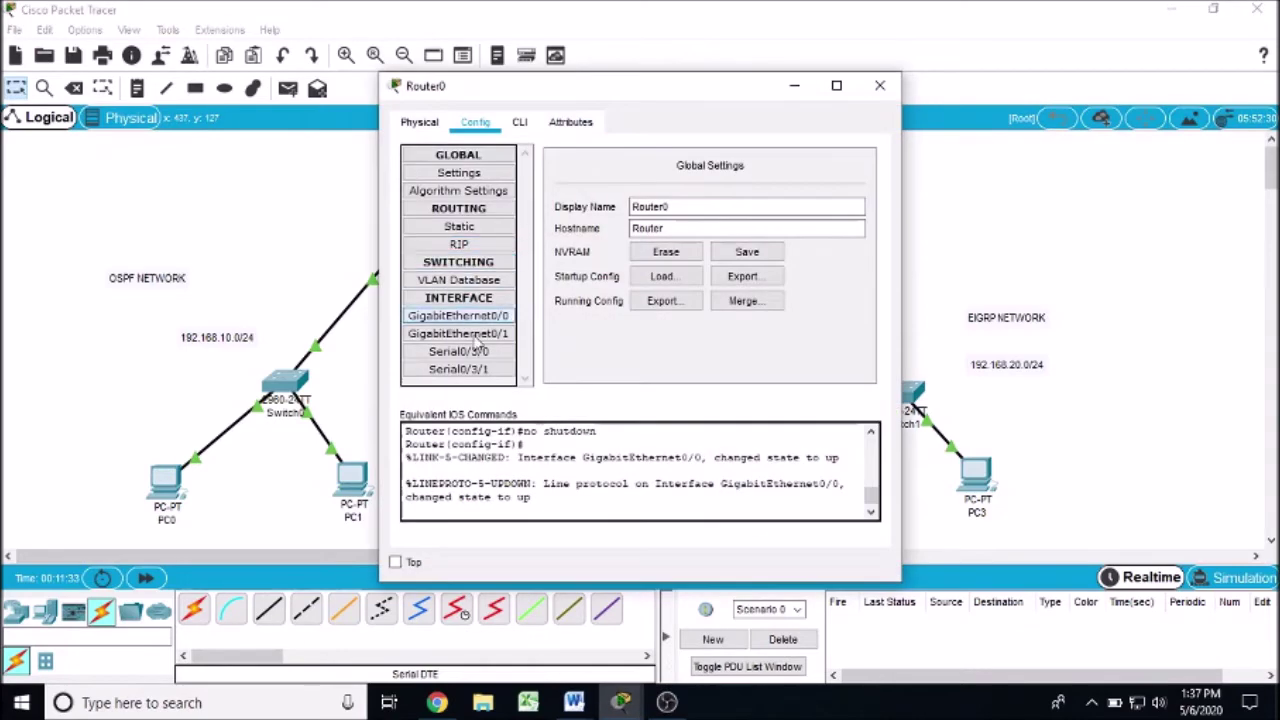
{"action": "left_click", "coordinate": [476, 354]}
{"action": "left_click", "coordinate": [757, 256]}
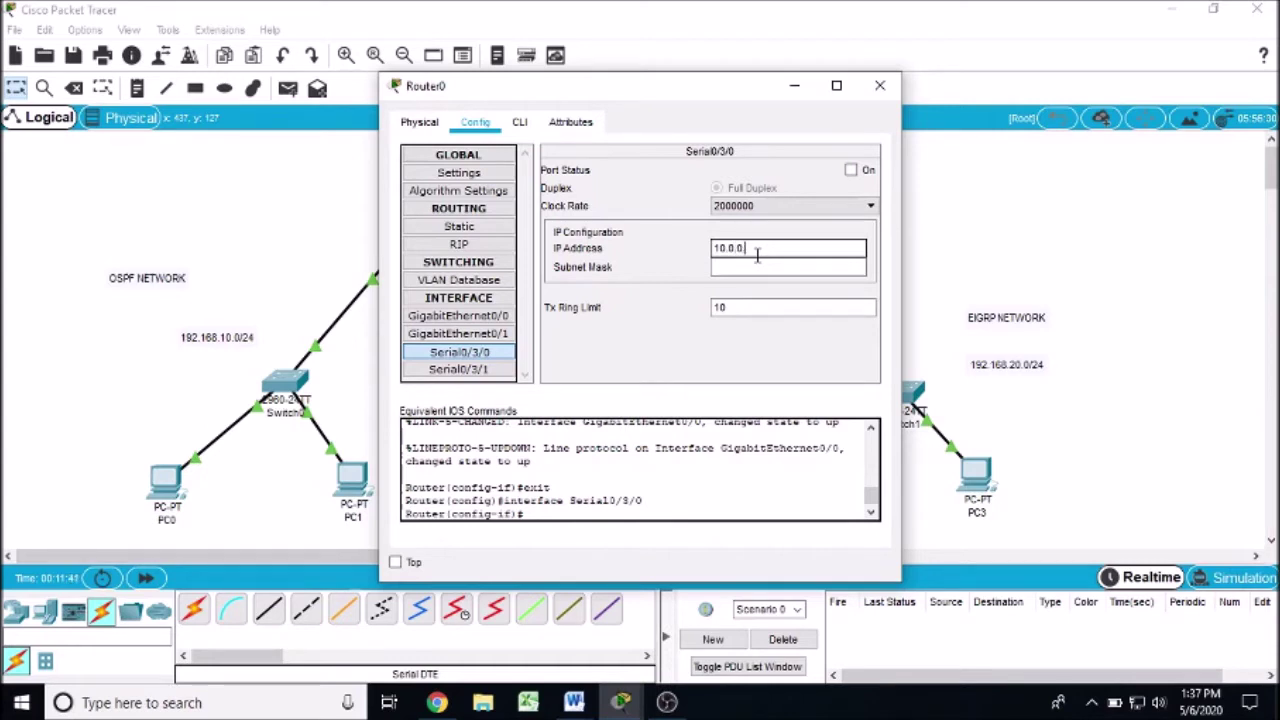
{"action": "type", "text": "10.0.0.1"}
{"action": "left_click", "coordinate": [755, 267]}
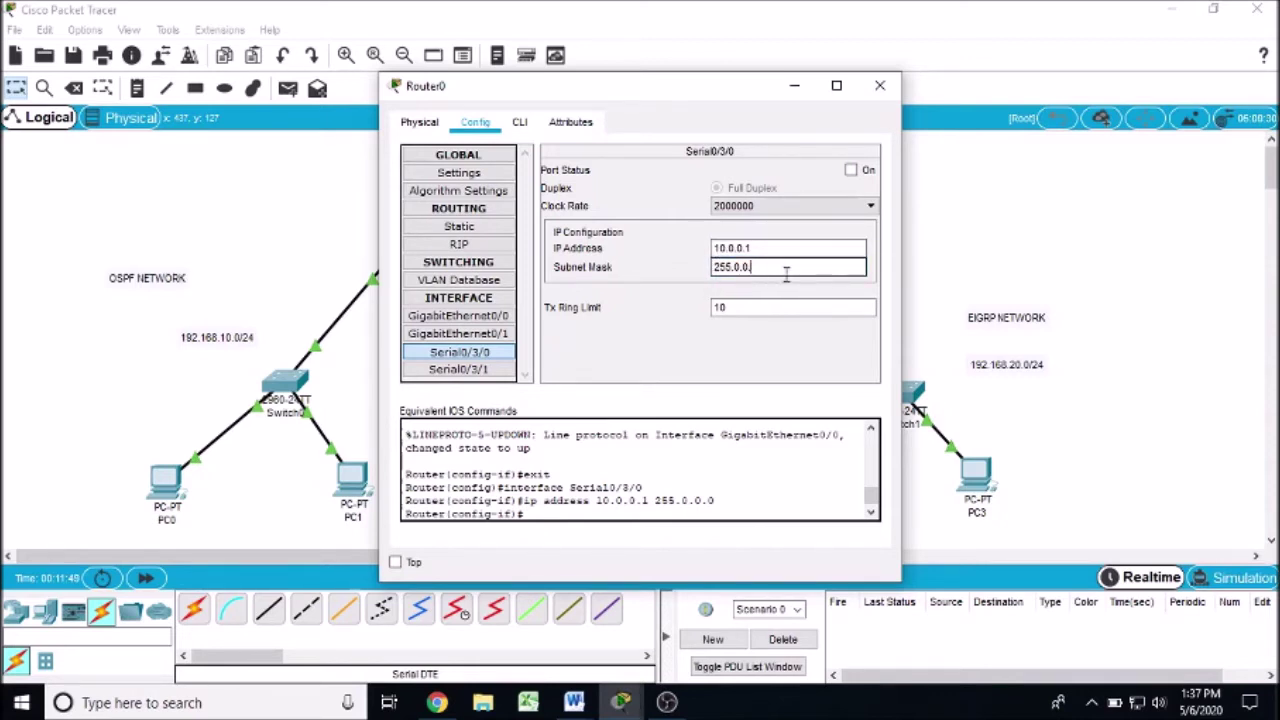
{"action": "type", "text": "255.255."}
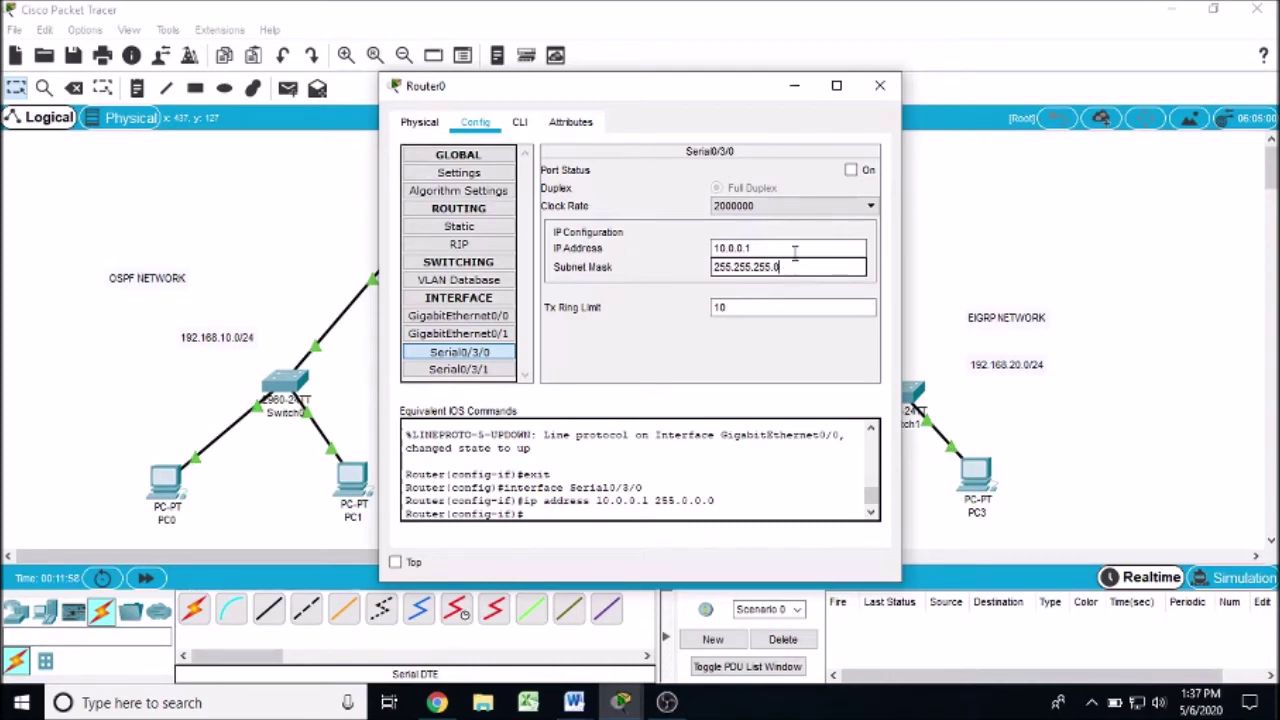
{"action": "left_click", "coordinate": [851, 170]}
{"action": "left_click", "coordinate": [880, 86]}
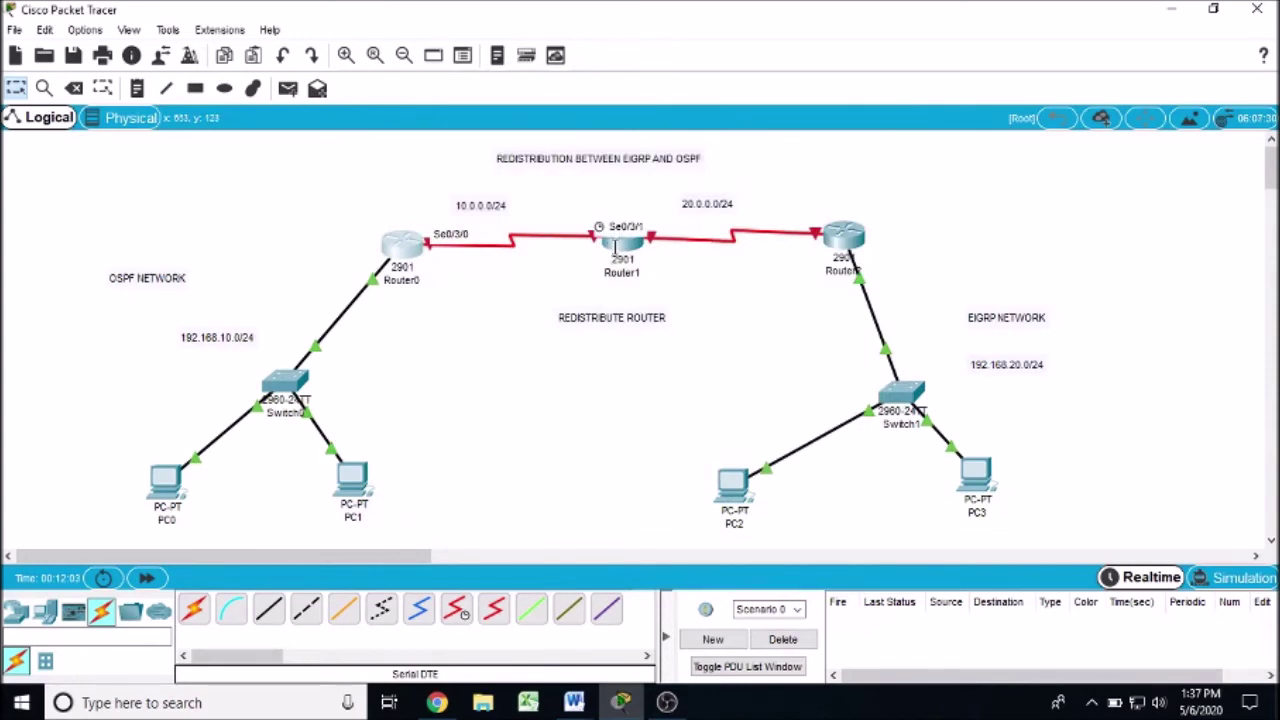
- Assign 10.0.0.2 with mask 255.255.255.0 to Router1's Serial0/3/1 interface and turn the port on
{"action": "left_click", "coordinate": [618, 245]}
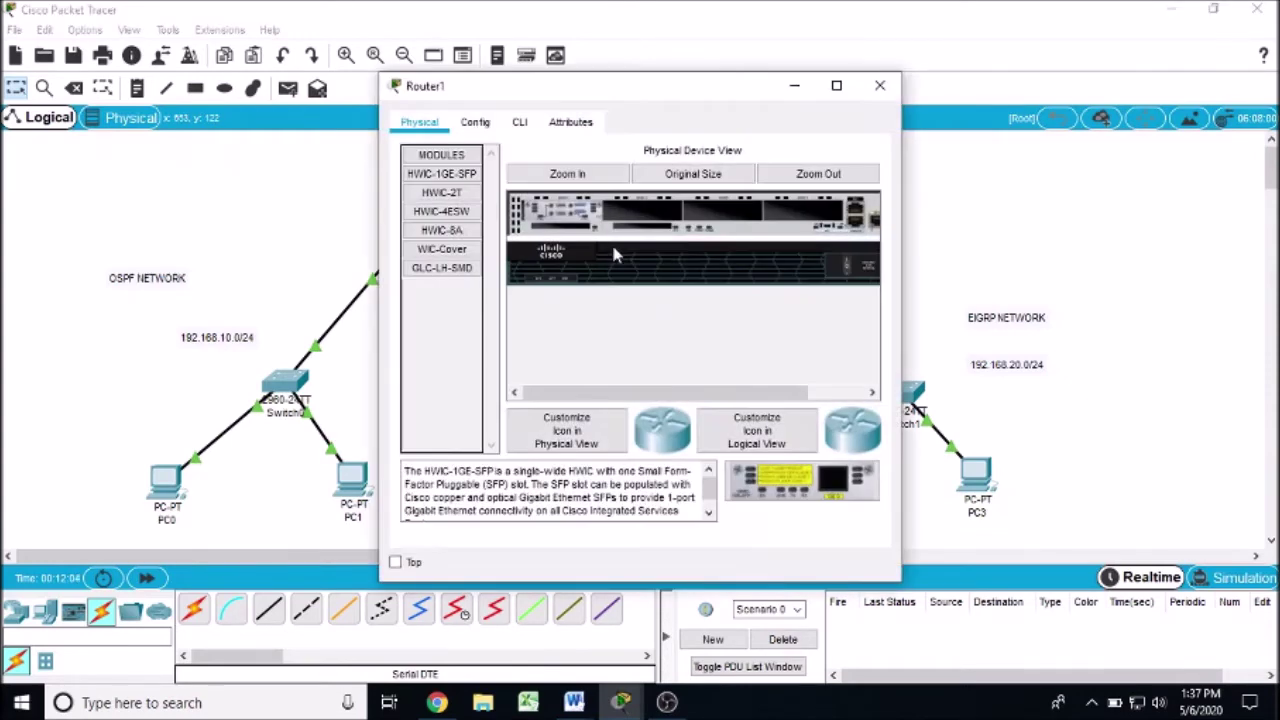
{"action": "left_click", "coordinate": [487, 127]}
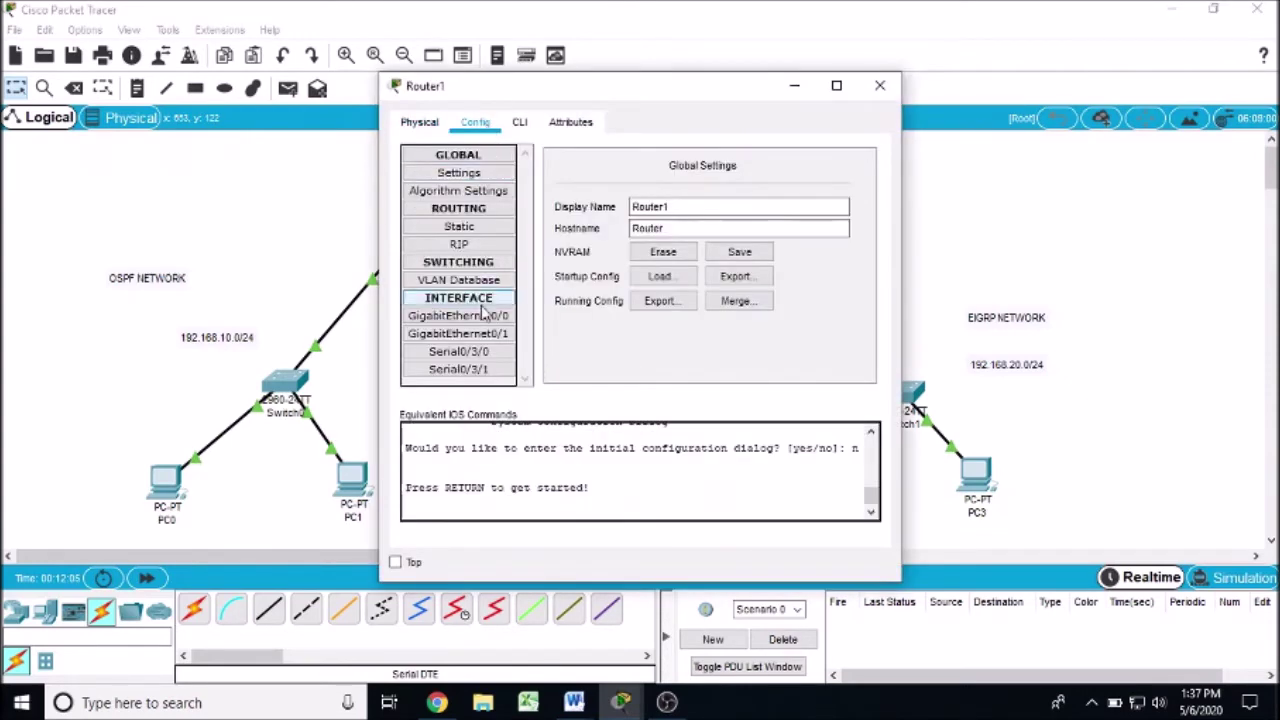
{"action": "left_click", "coordinate": [480, 371]}
{"action": "left_click", "coordinate": [722, 250]}
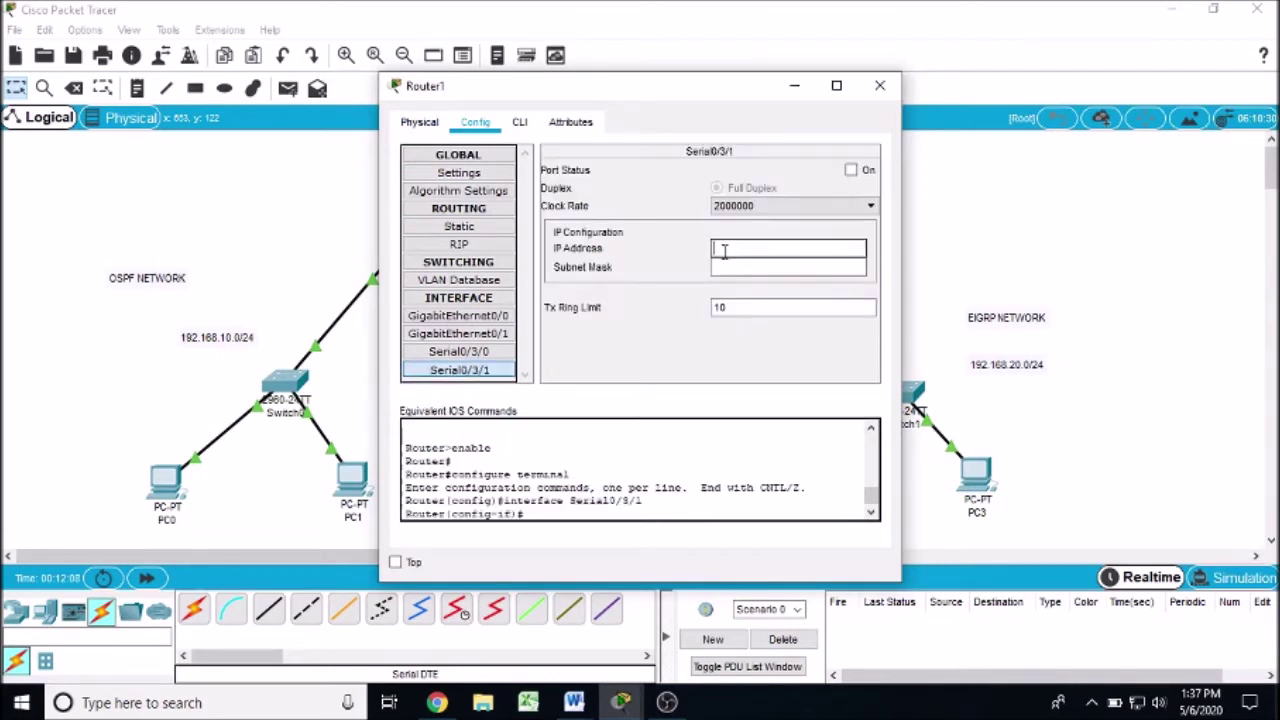
{"action": "type", "text": "10.0.0.2"}
{"action": "left_click", "coordinate": [735, 268]}
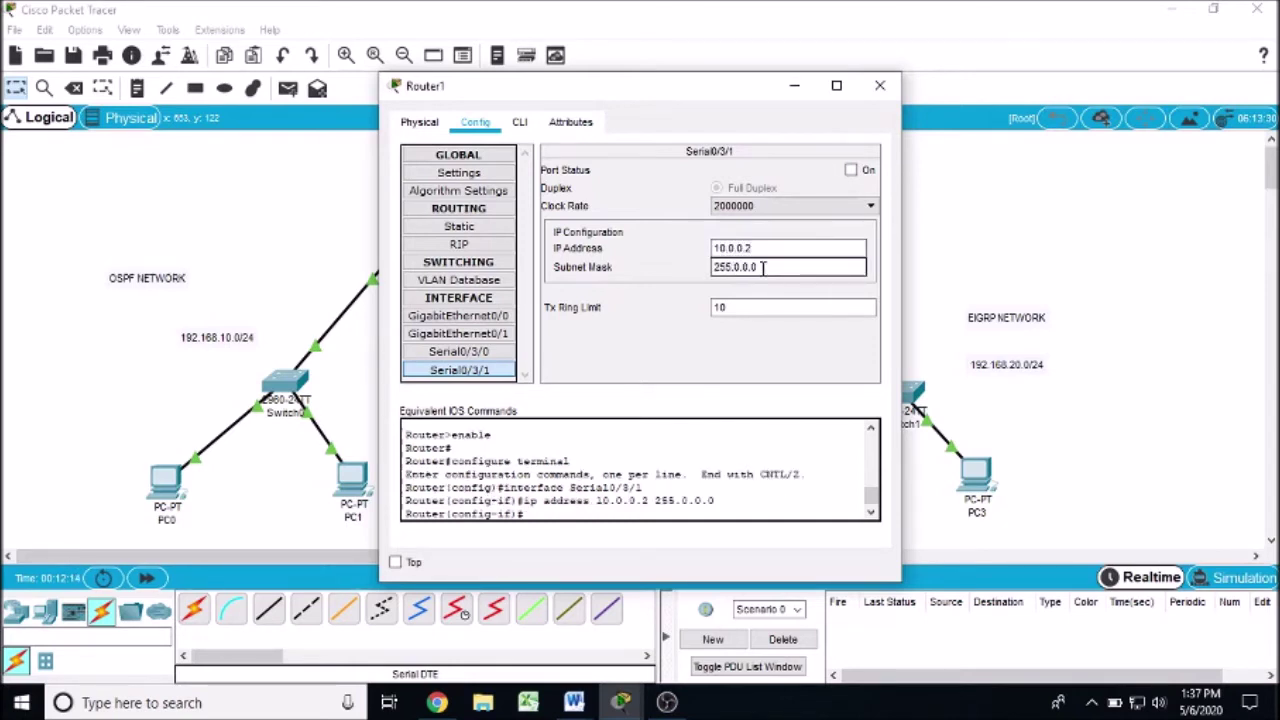
{"action": "key", "text": "BackSpace"}
{"action": "key", "text": "BackSpace"}
{"action": "key", "text": "BackSpace"}
{"action": "key", "text": "BackSpace"}
{"action": "type", "text": "255.255.0"}
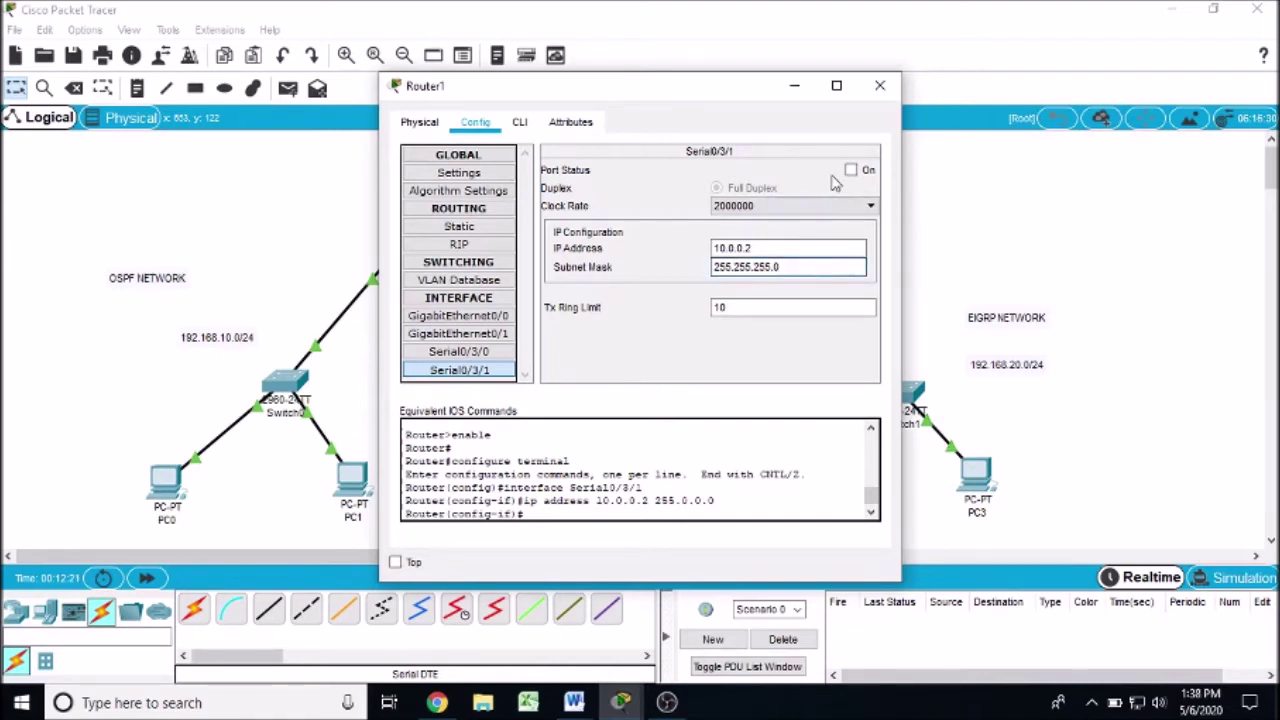
{"action": "left_click", "coordinate": [851, 170]}
{"action": "left_click_drag", "start_coordinate": [687, 87], "coordinate": [885, 221]}
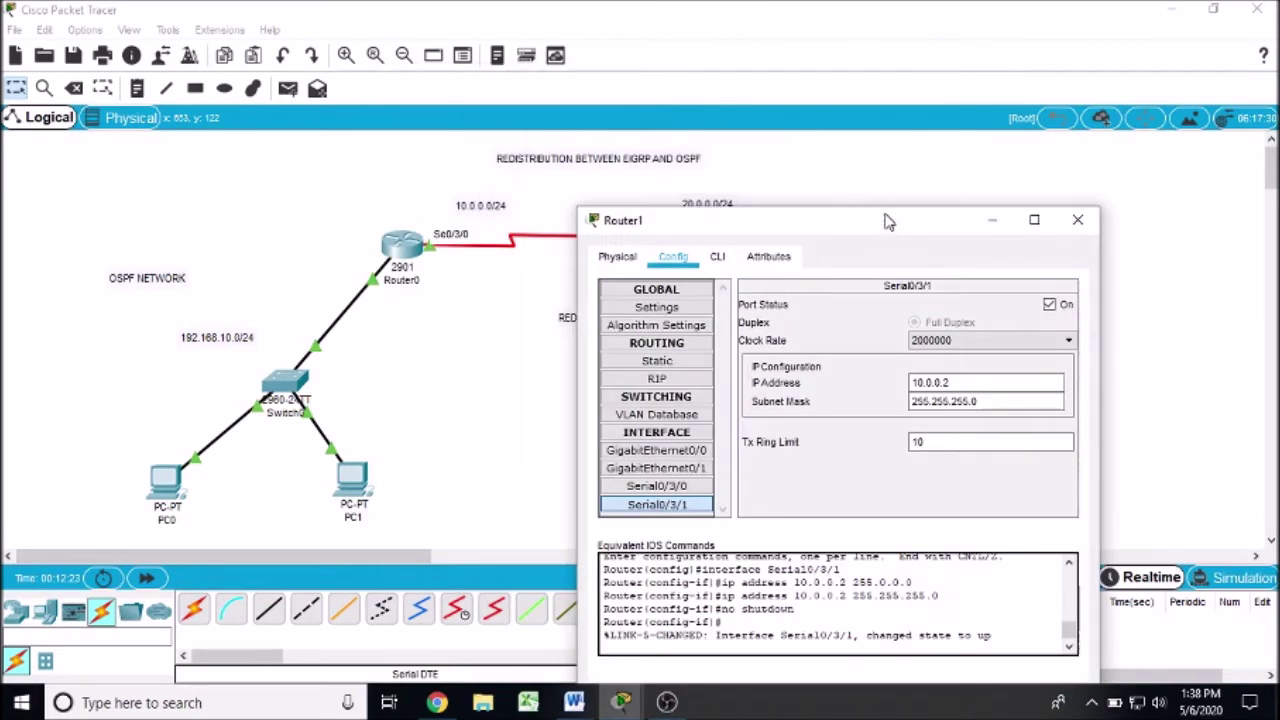
{"action": "left_click", "coordinate": [1078, 222]}
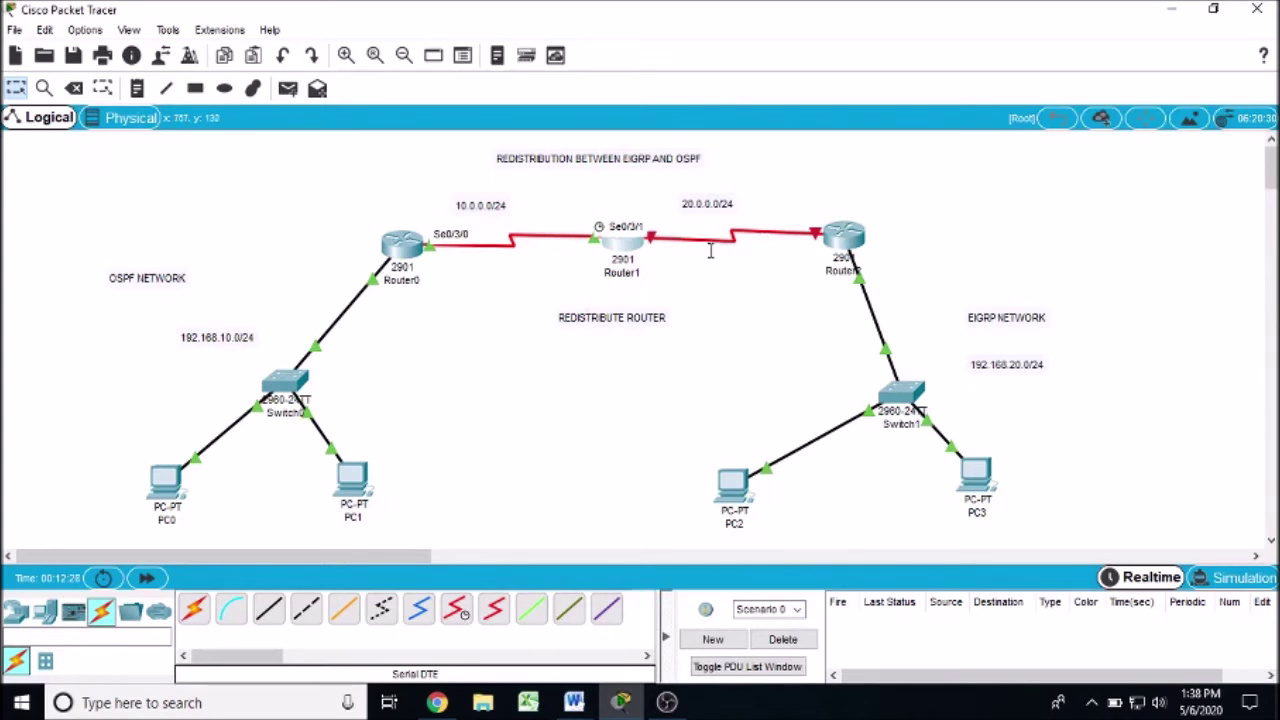
- Assign 20.0.0.1 with mask 255.255.255.0 to Router1's Serial0/3/0 interface and turn the port on
{"action": "mouse_move", "coordinate": [712, 237]}
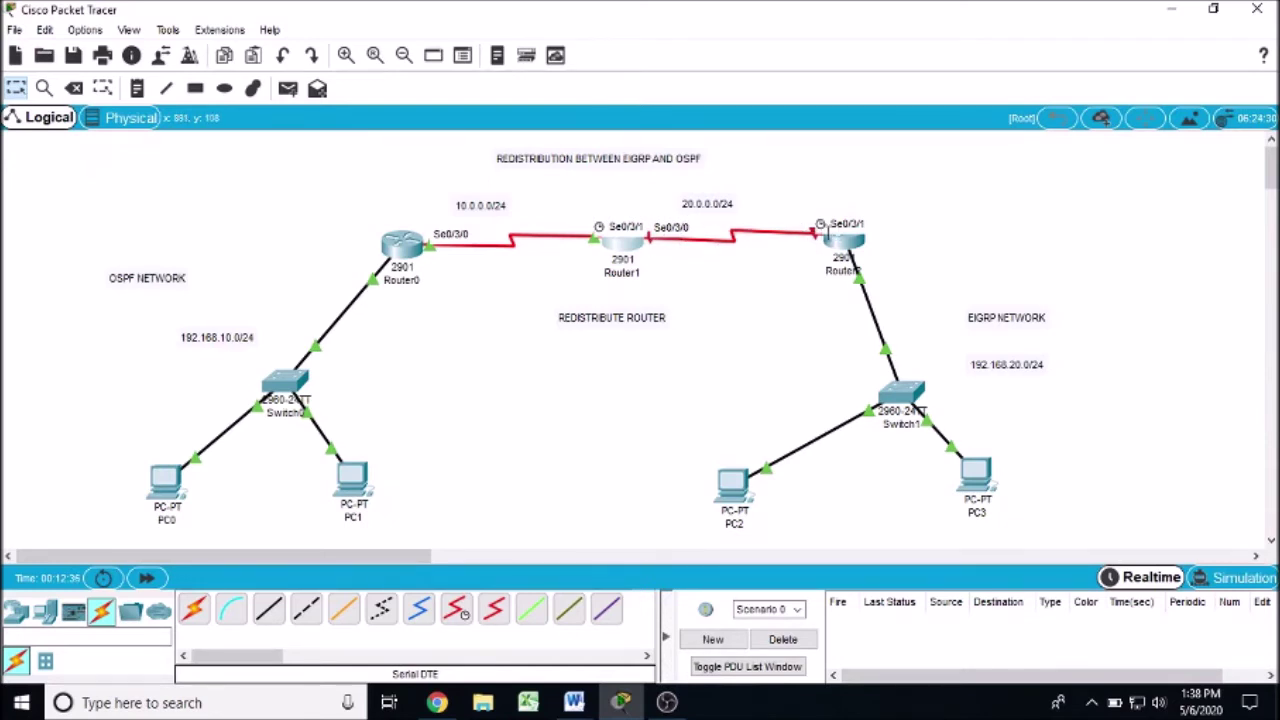
{"action": "left_click", "coordinate": [621, 248]}
{"action": "left_click", "coordinate": [478, 370]}
{"action": "left_click", "coordinate": [480, 354]}
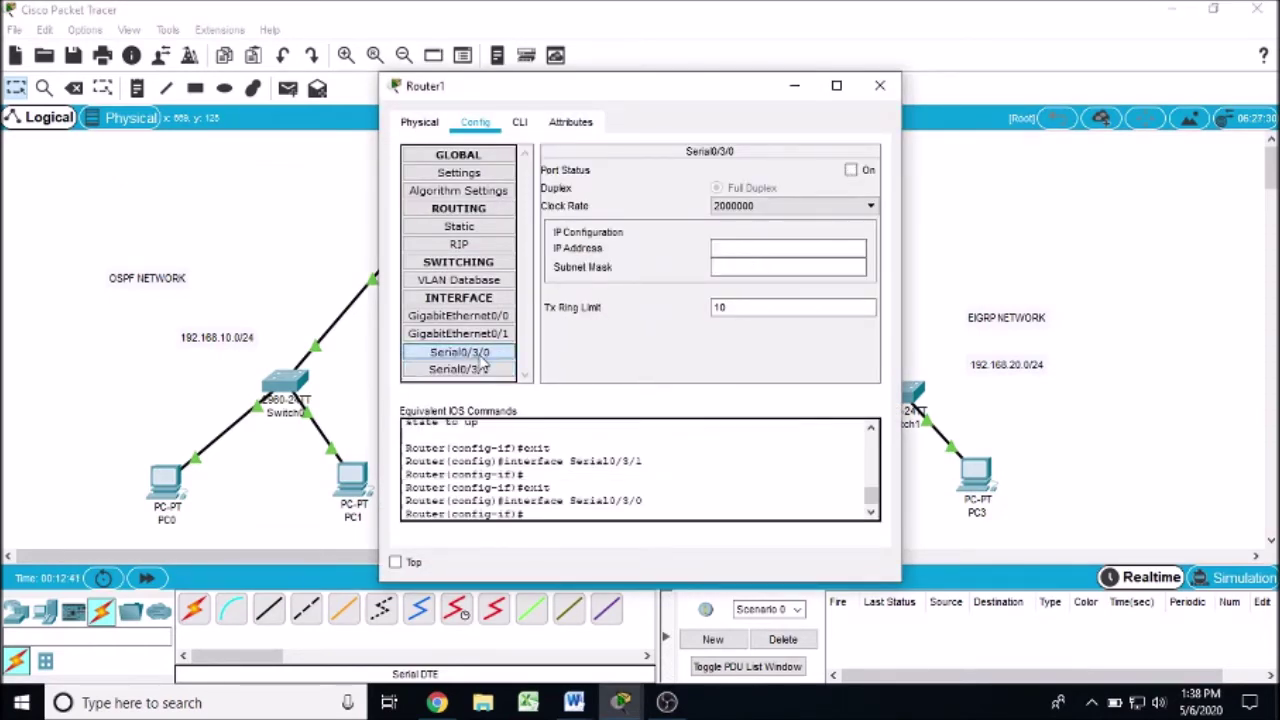
{"action": "left_click", "coordinate": [722, 251]}
{"action": "type", "text": "20.0.0.1"}
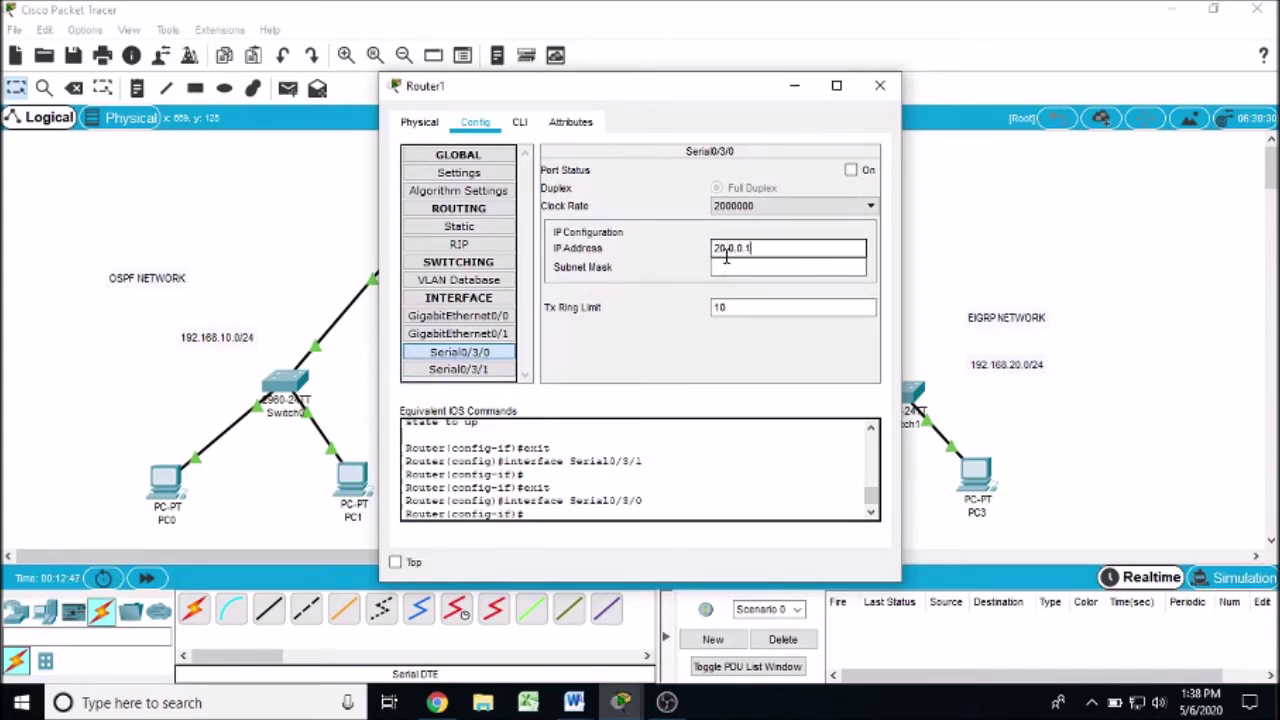
{"action": "left_click", "coordinate": [727, 266]}
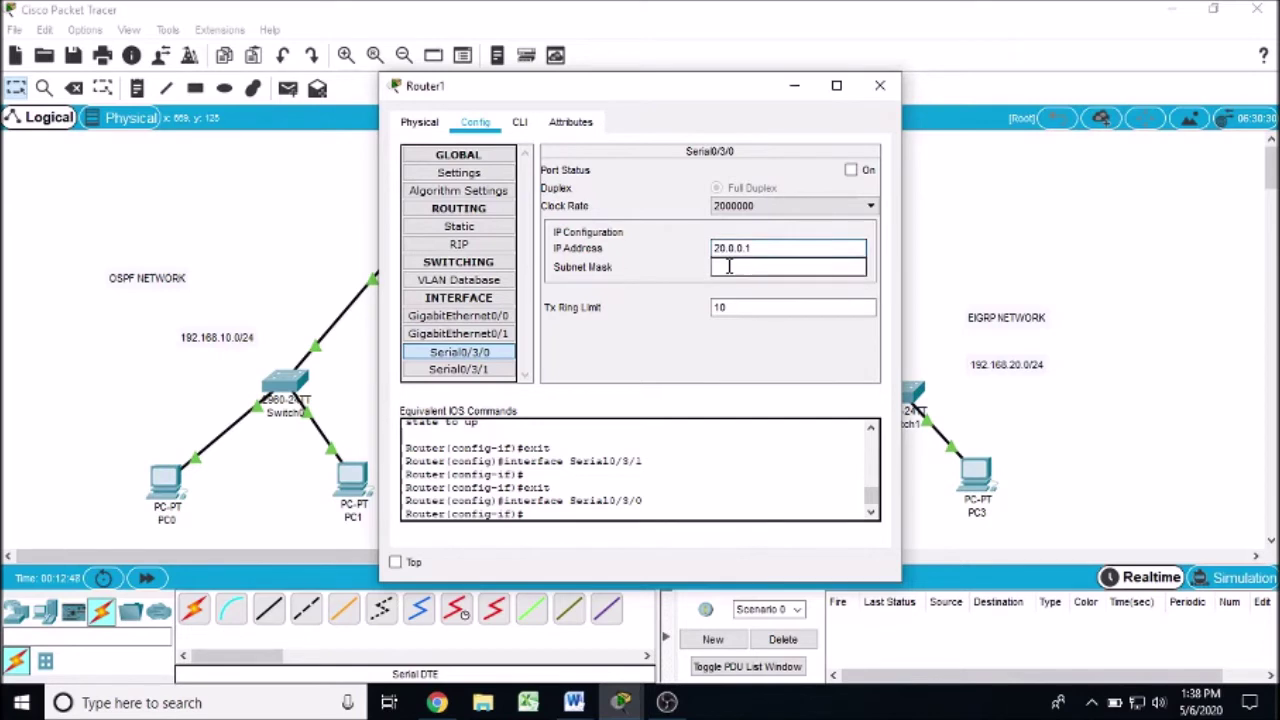
{"action": "key", "text": "BackSpace"}
{"action": "key", "text": "BackSpace"}
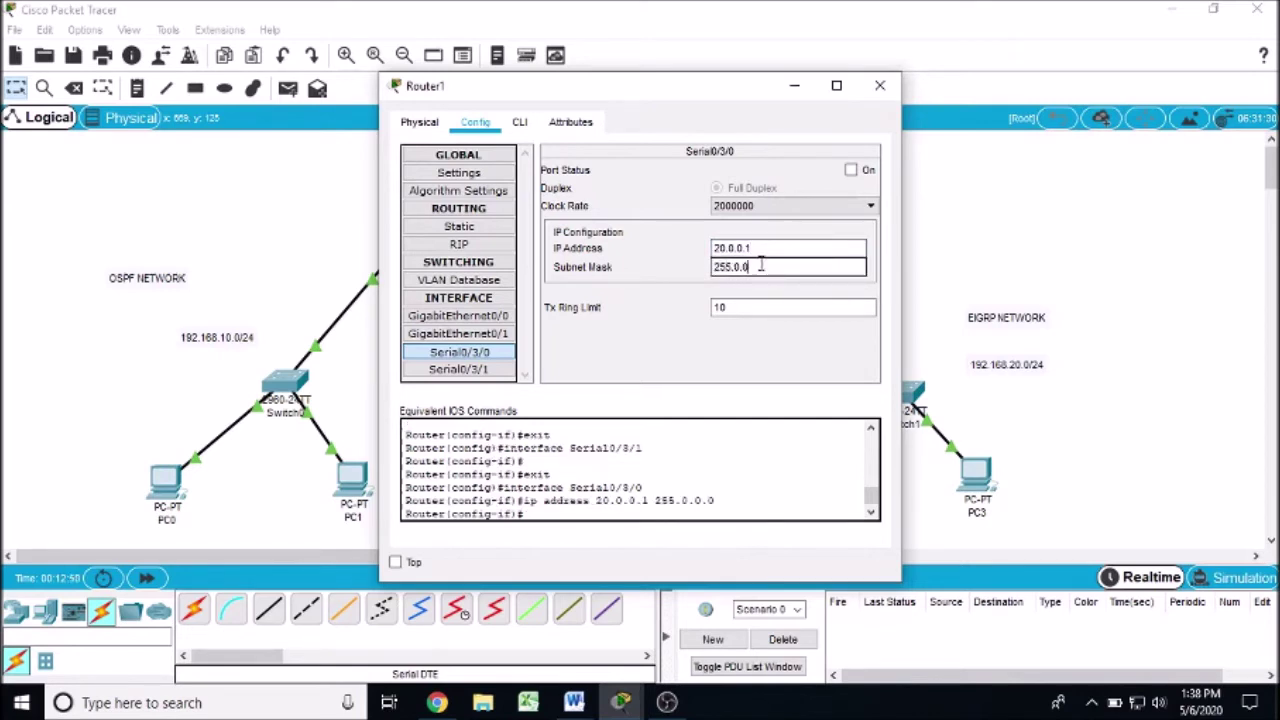
{"action": "type", "text": "255.255."}
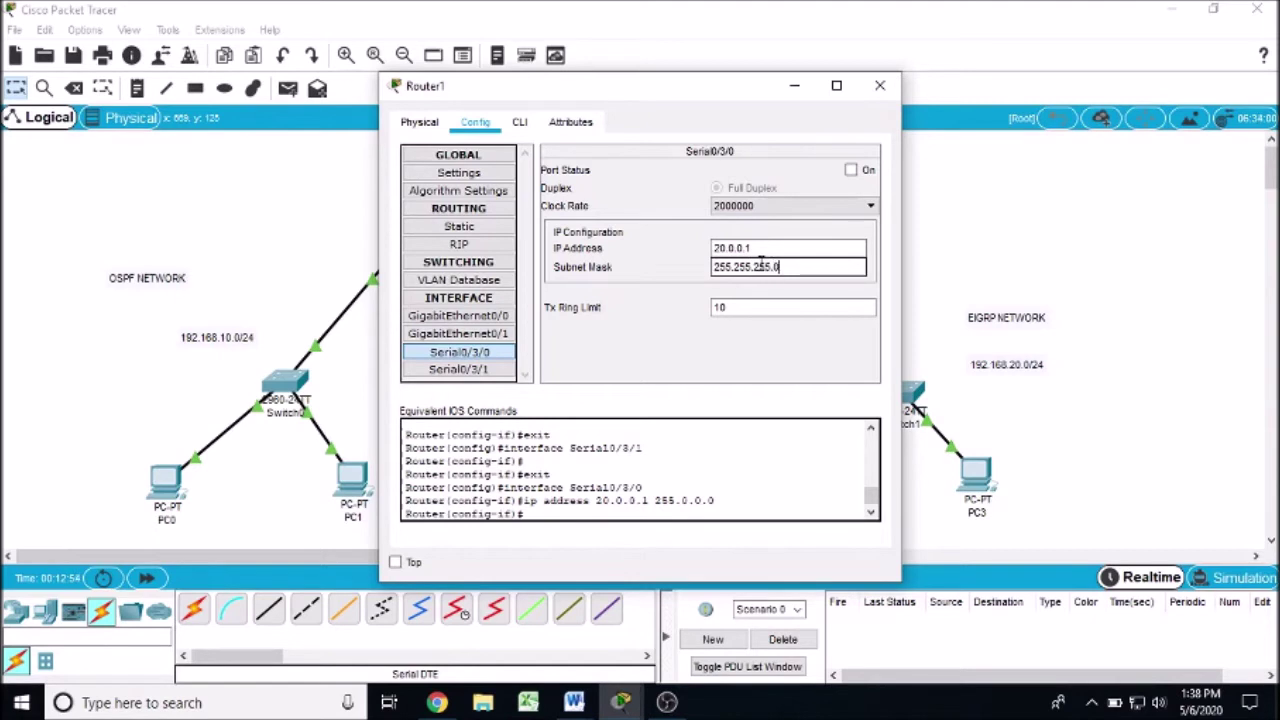
{"action": "left_click", "coordinate": [851, 170]}
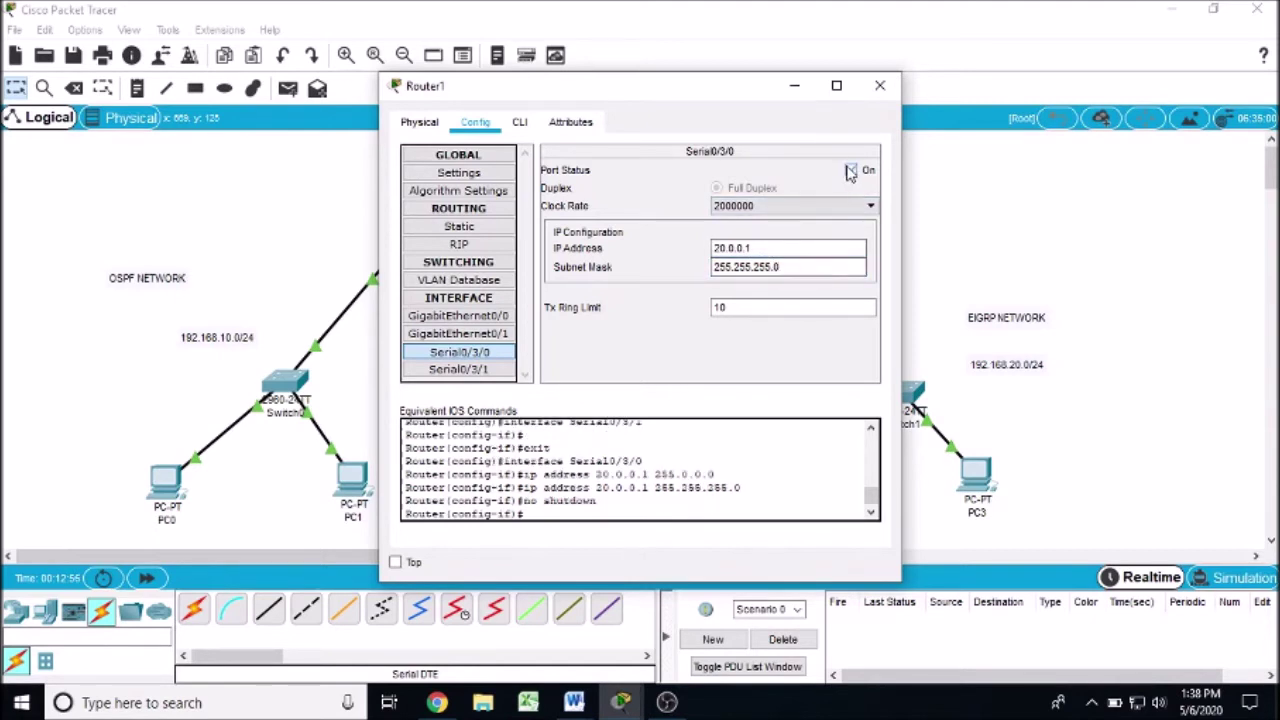
{"action": "left_click", "coordinate": [880, 85]}
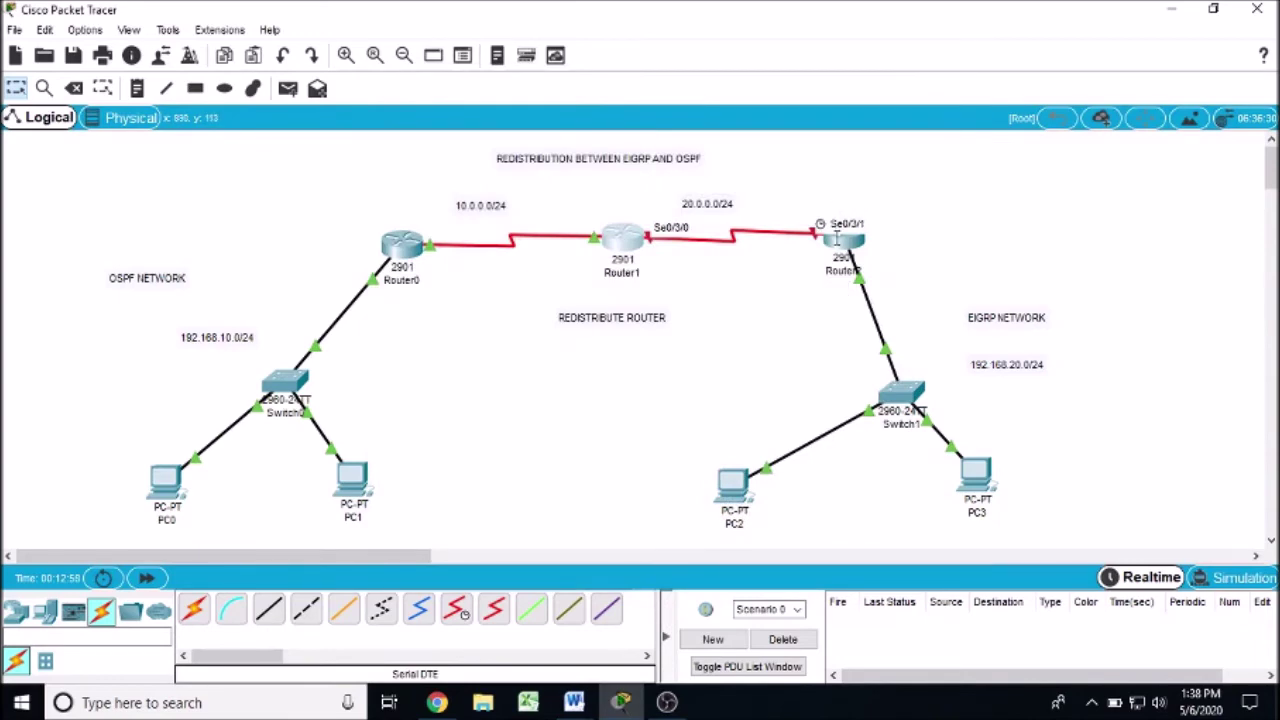
- Assign 20.0.0.2 with mask 255.255.255.0 to Router2's Serial0/3/1 interface and turn the port on
{"action": "left_click", "coordinate": [840, 240]}
{"action": "left_click", "coordinate": [500, 368]}
{"action": "left_click", "coordinate": [738, 254]}
{"action": "type", "text": "20.0.0"}
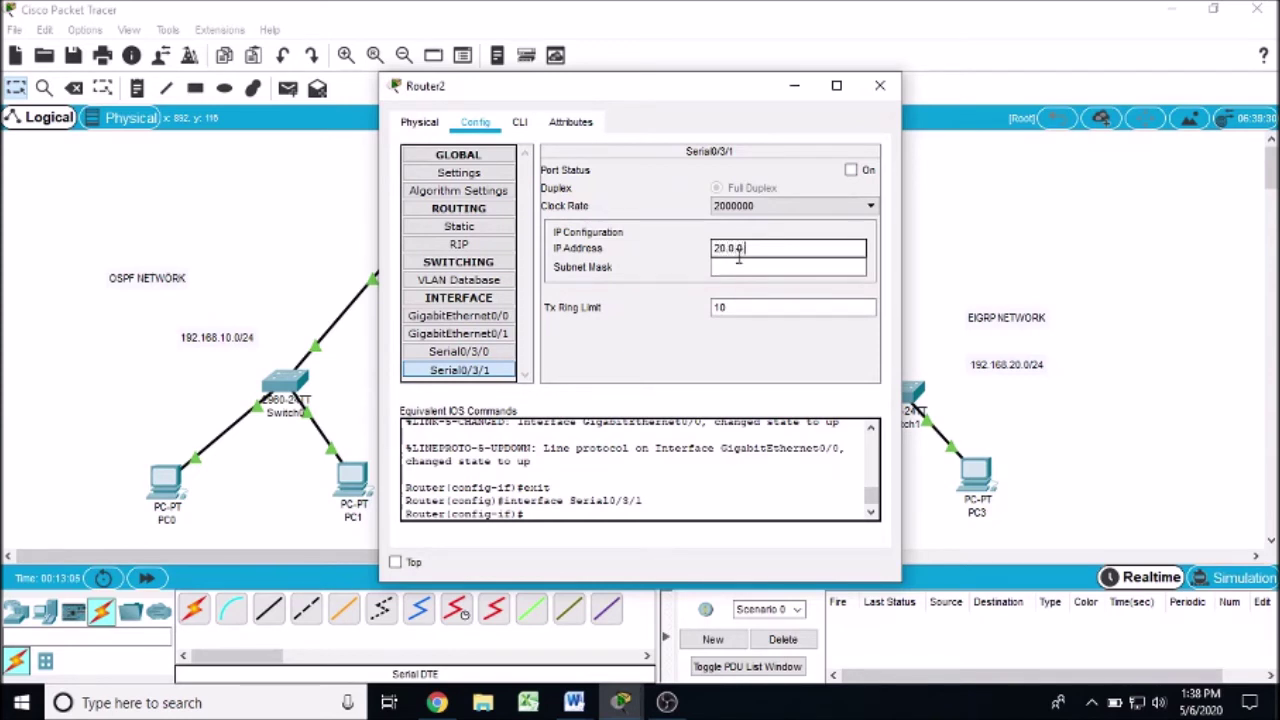
{"action": "type", "text": ".2"}
{"action": "left_click", "coordinate": [739, 266]}
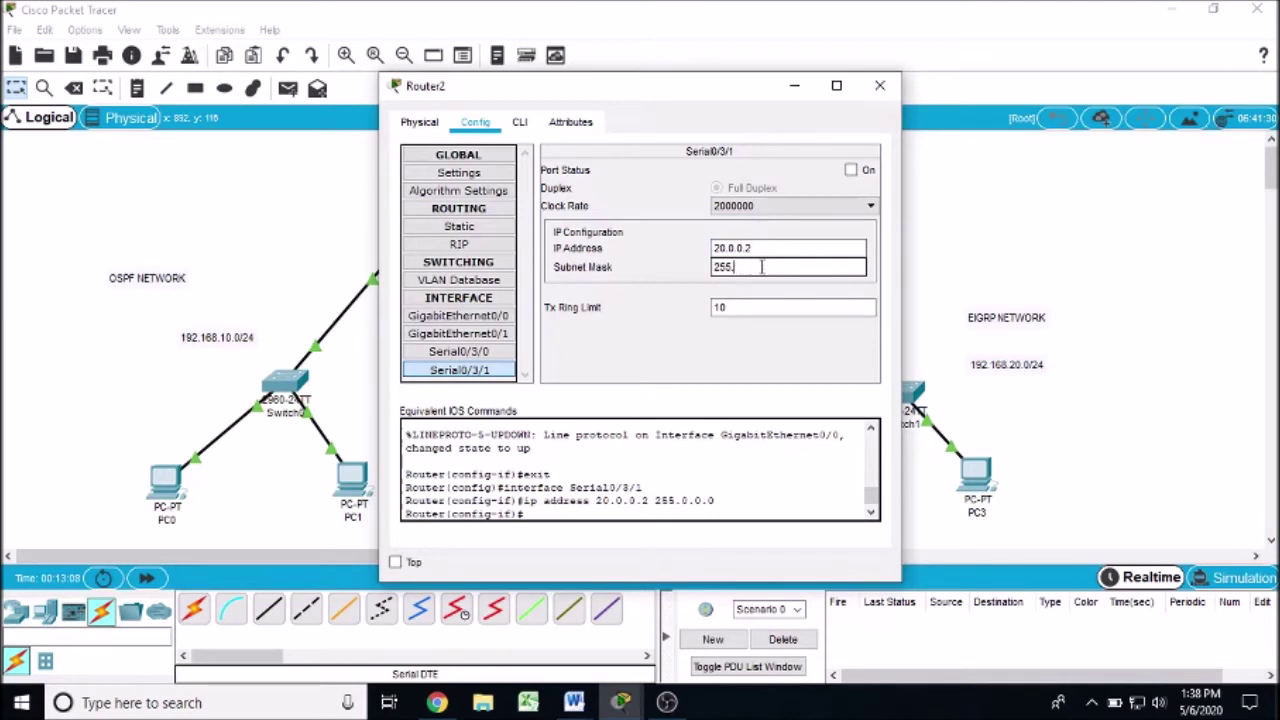
{"action": "type", "text": "255.255.255.0"}
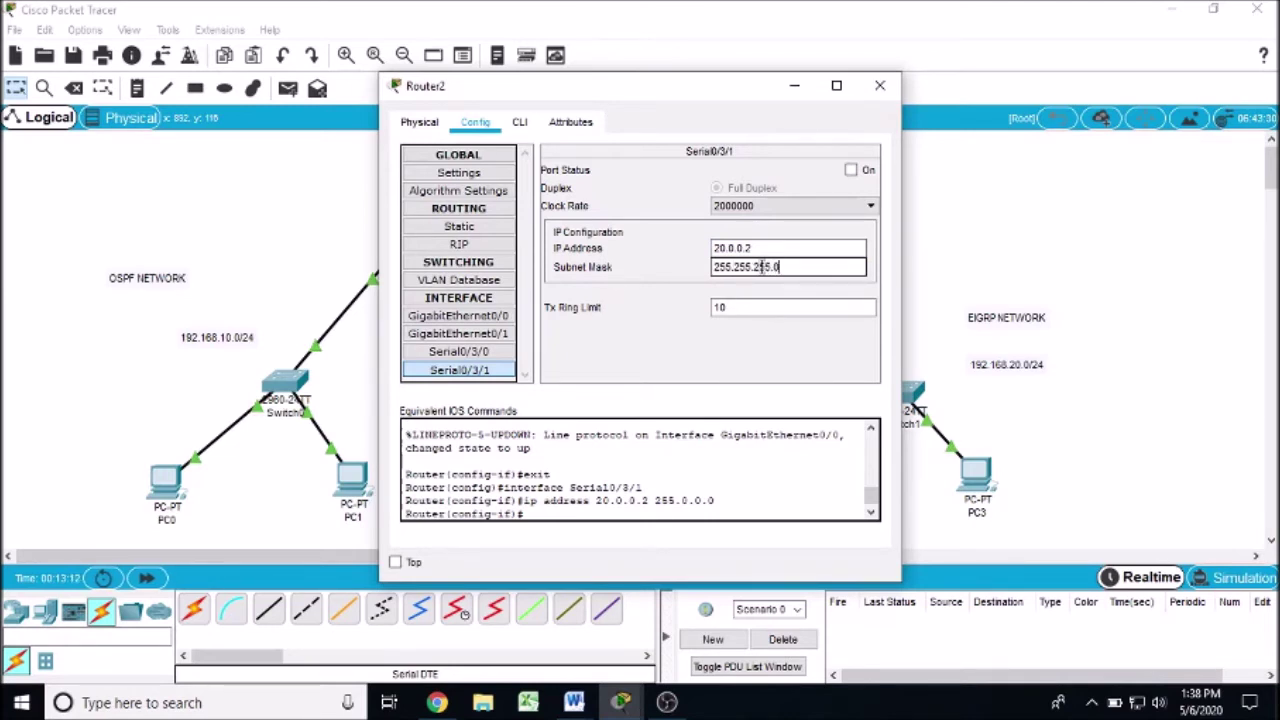
{"action": "left_click", "coordinate": [851, 170]}
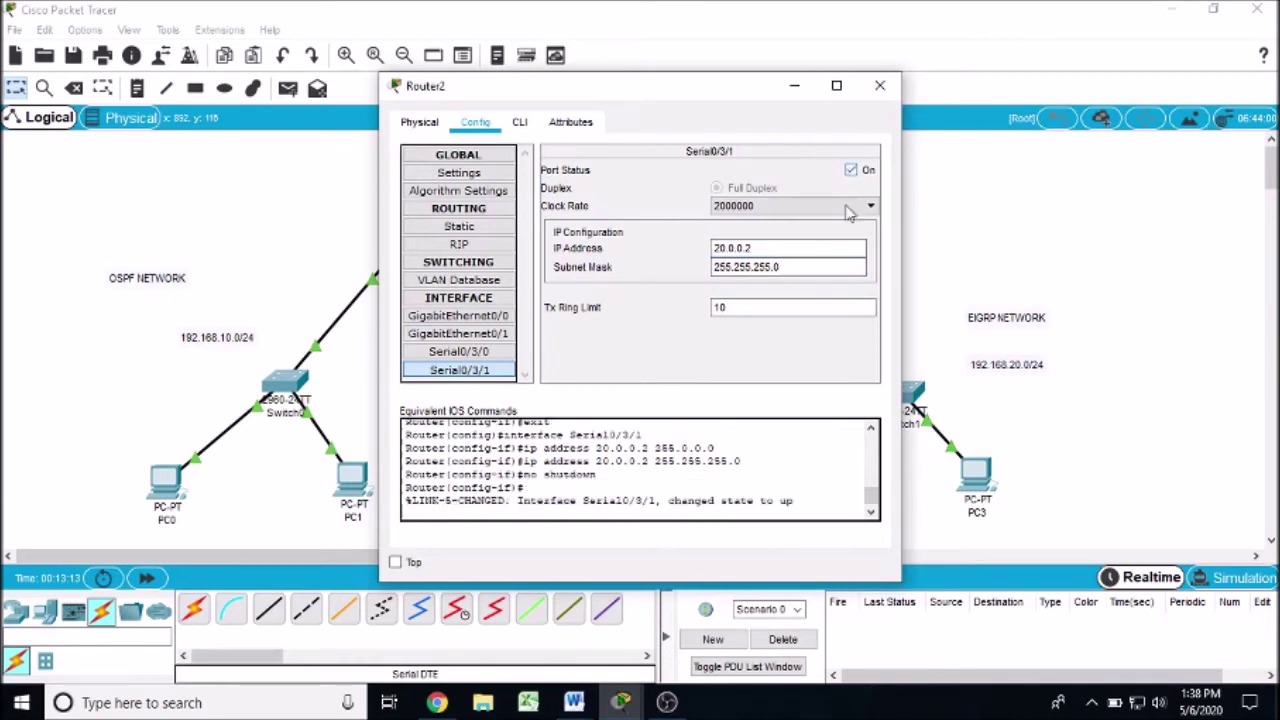
{"action": "left_click", "coordinate": [880, 85]}
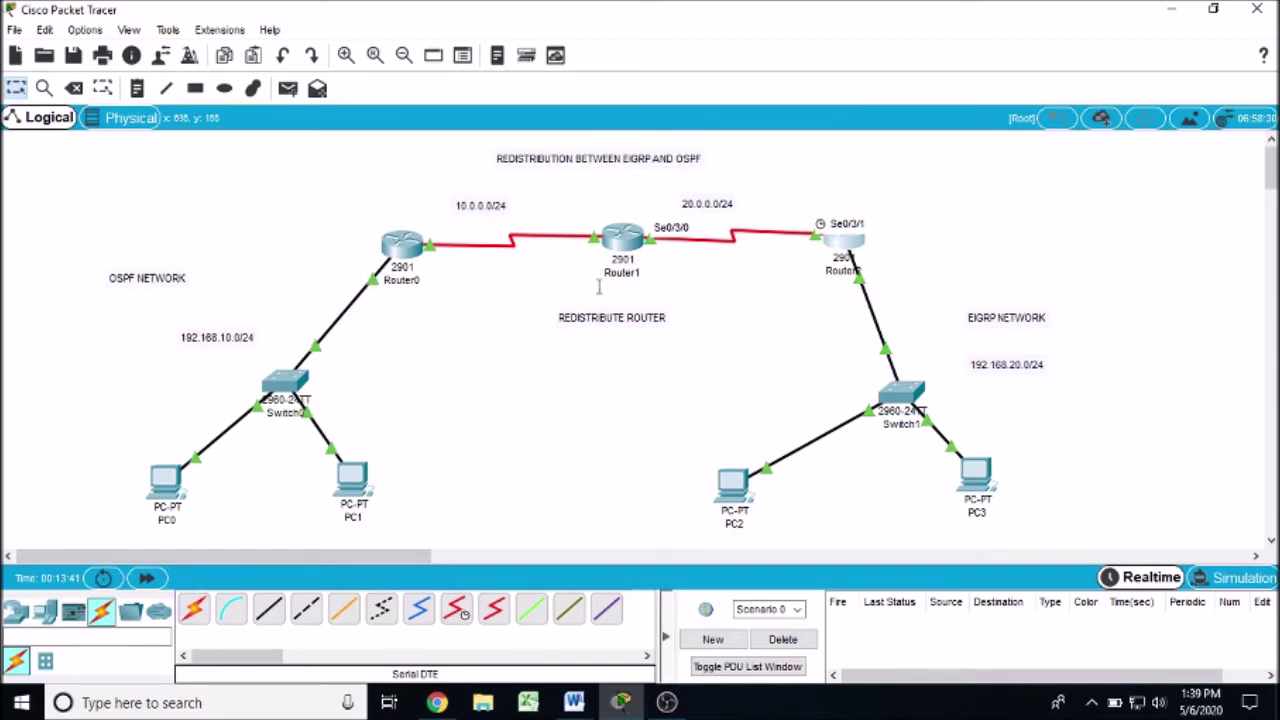
- Start OSPF process 1 on Router0 from its command line with router ospf 1
{"action": "left_click", "coordinate": [401, 248]}
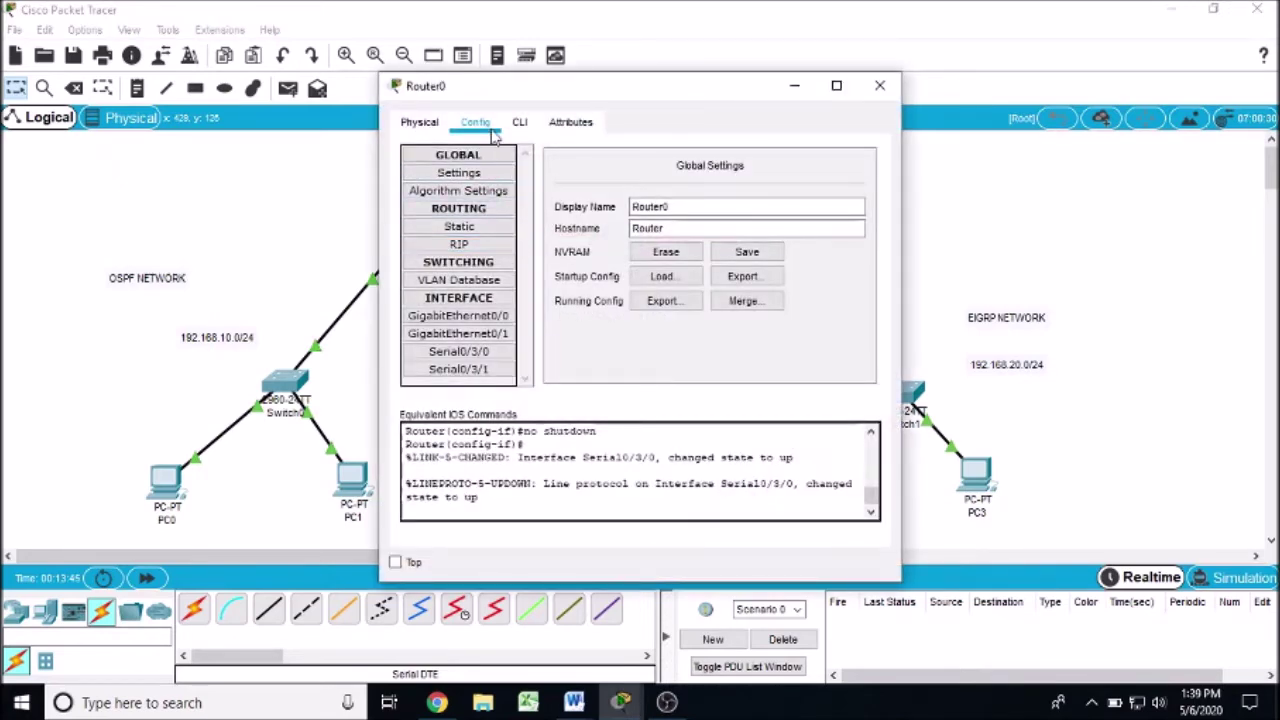
{"action": "left_click", "coordinate": [521, 140]}
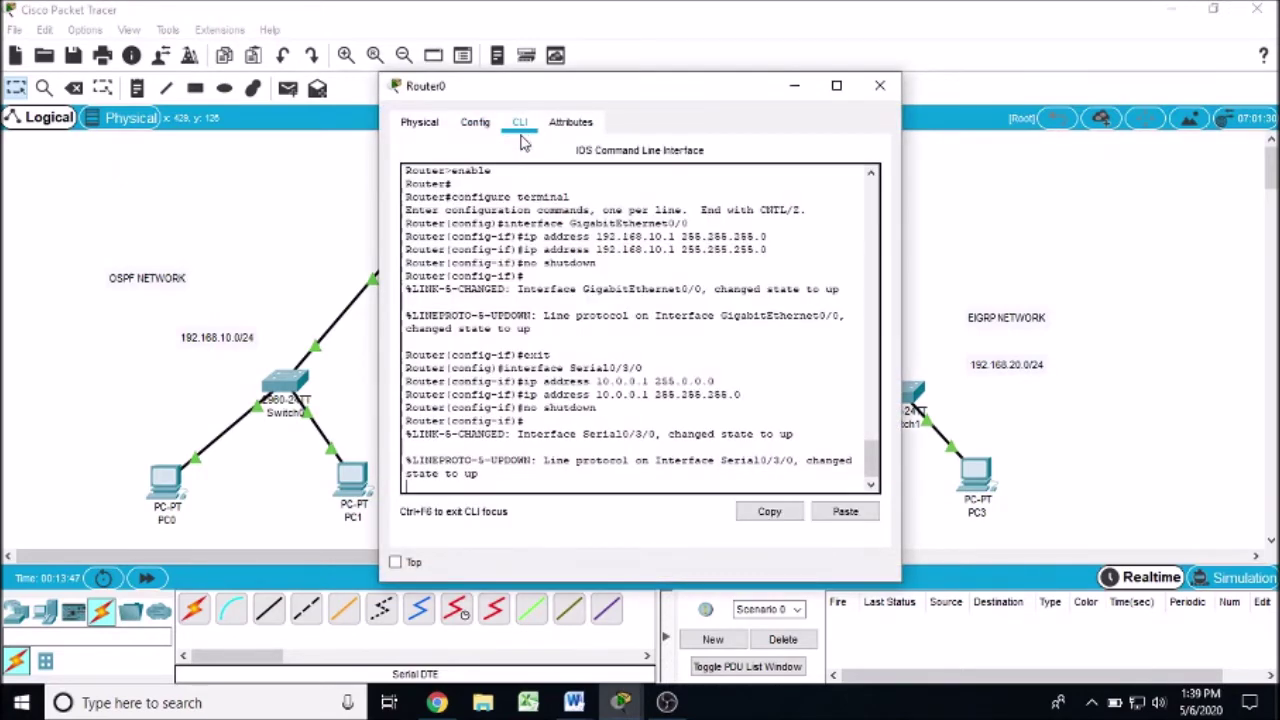
{"action": "key", "text": "Return"}
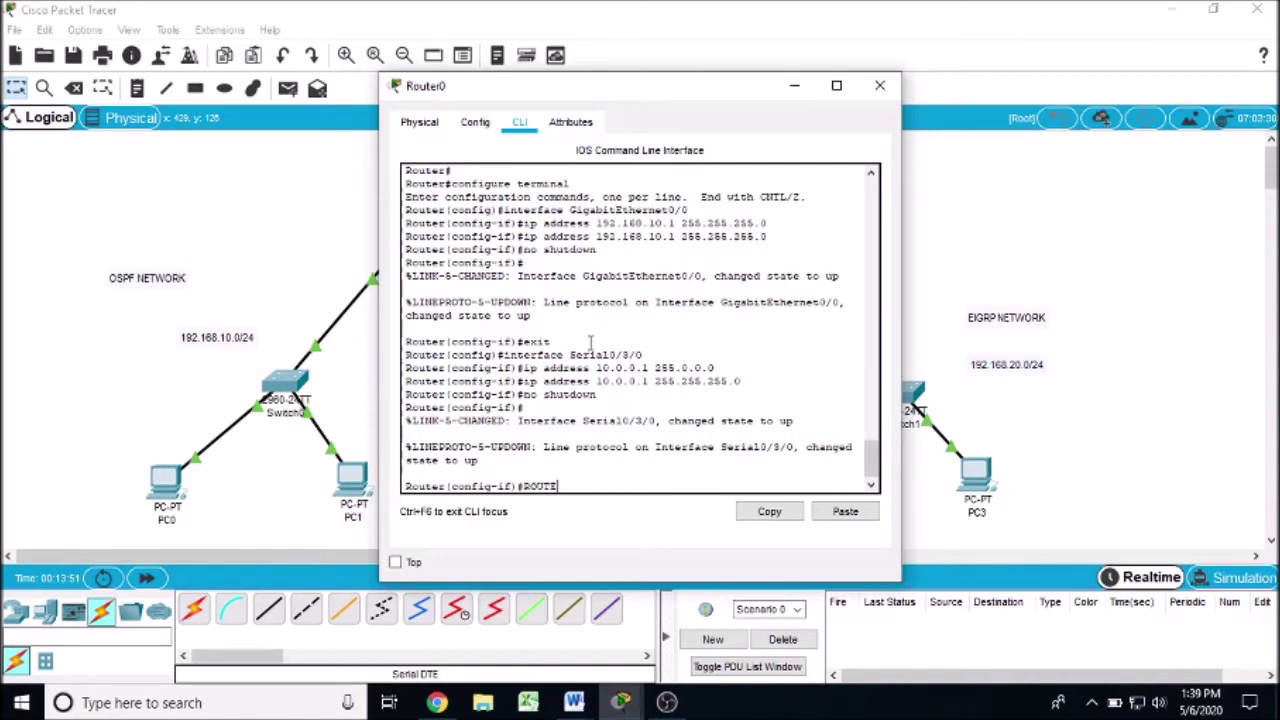
{"action": "key", "text": "BackSpace"}
{"action": "key", "text": "BackSpace"}
{"action": "type", "text": "router"}
{"action": "key", "text": "Return"}
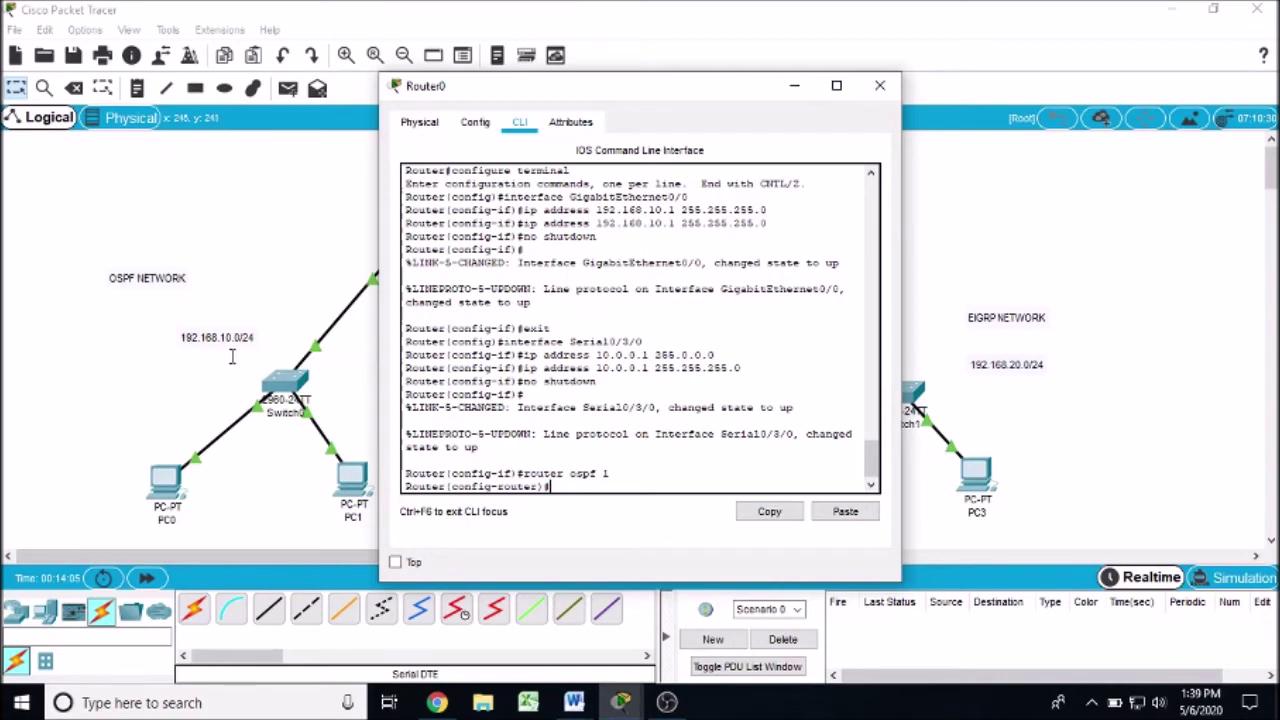
- Advertise networks 192.168.10.0 and 10.0.0.0, each with wildcard mask 0.0.0.255, in area 0 of Router0's OSPF process
{"action": "type", "text": "network 192.168.1"}
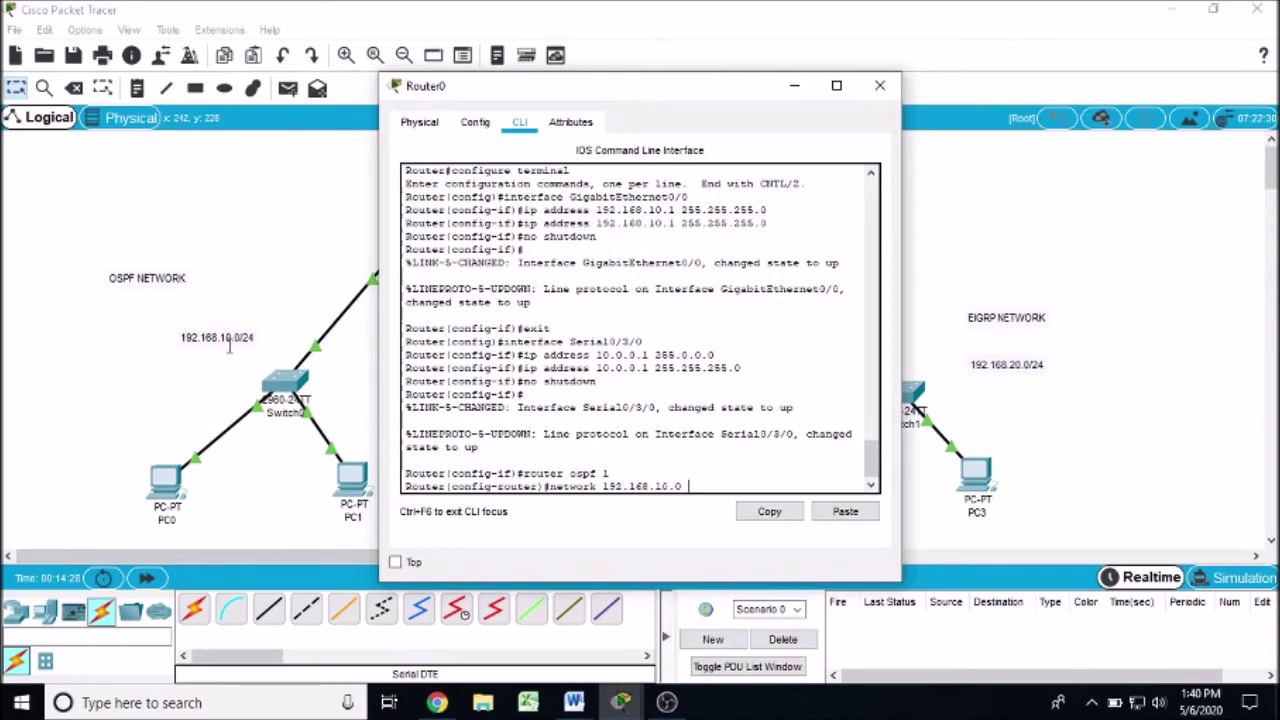
{"action": "type", "text": "0.0.0.255"}
{"action": "type", "text": "area"}
{"action": "type", "text": "0"}
{"action": "key", "text": "Return"}
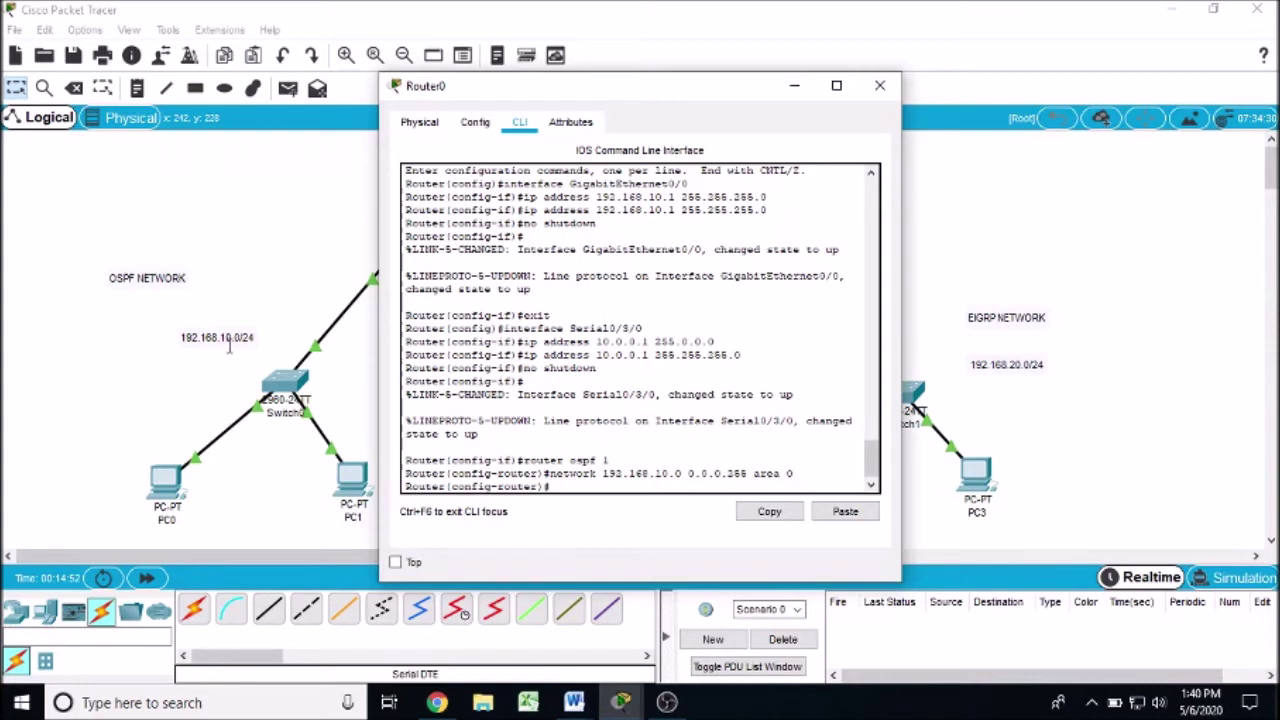
{"action": "type", "text": "network 10.0.0.0 0.0.0.255"}
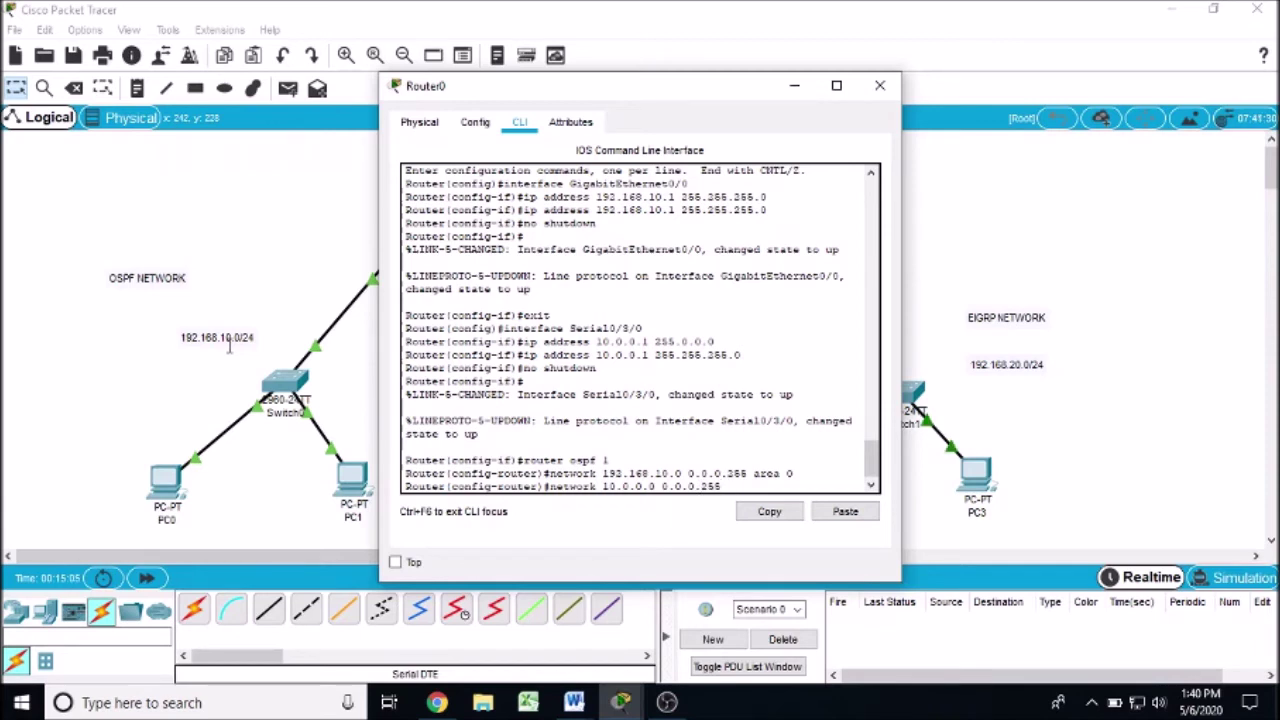
{"action": "type", "text": " area 0"}
{"action": "key", "text": "Return"}
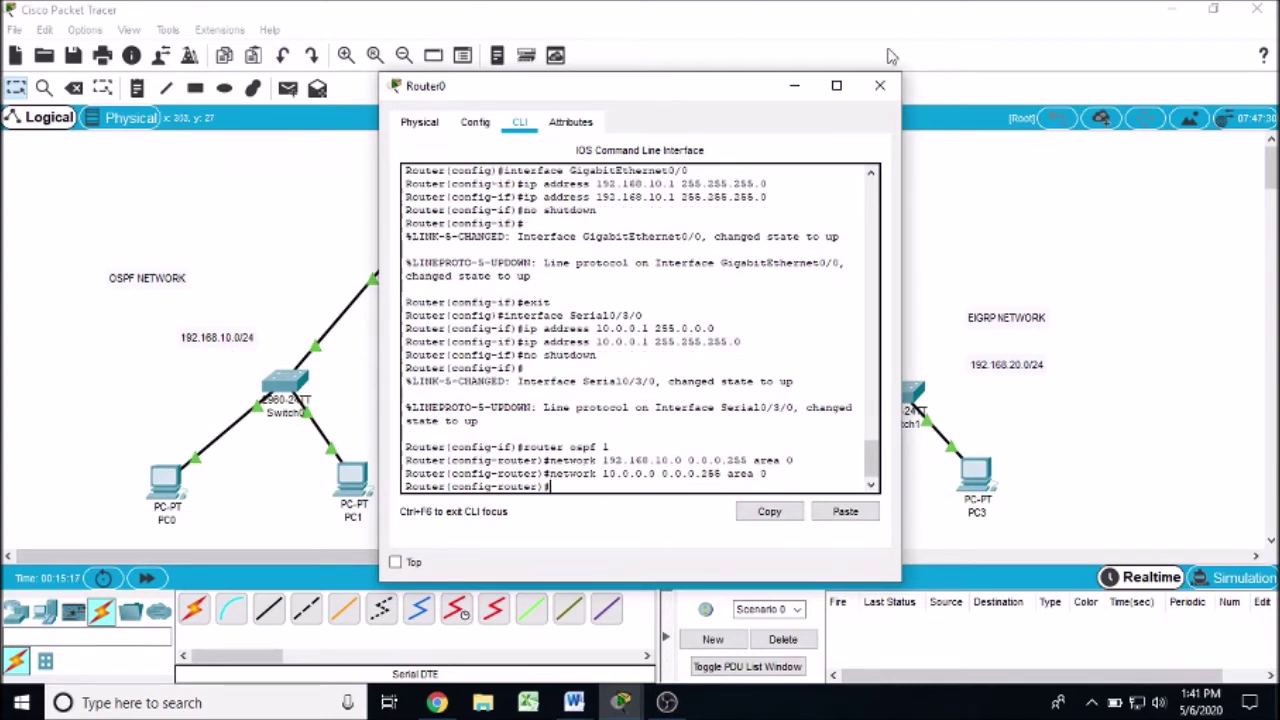
{"action": "left_click", "coordinate": [880, 85]}
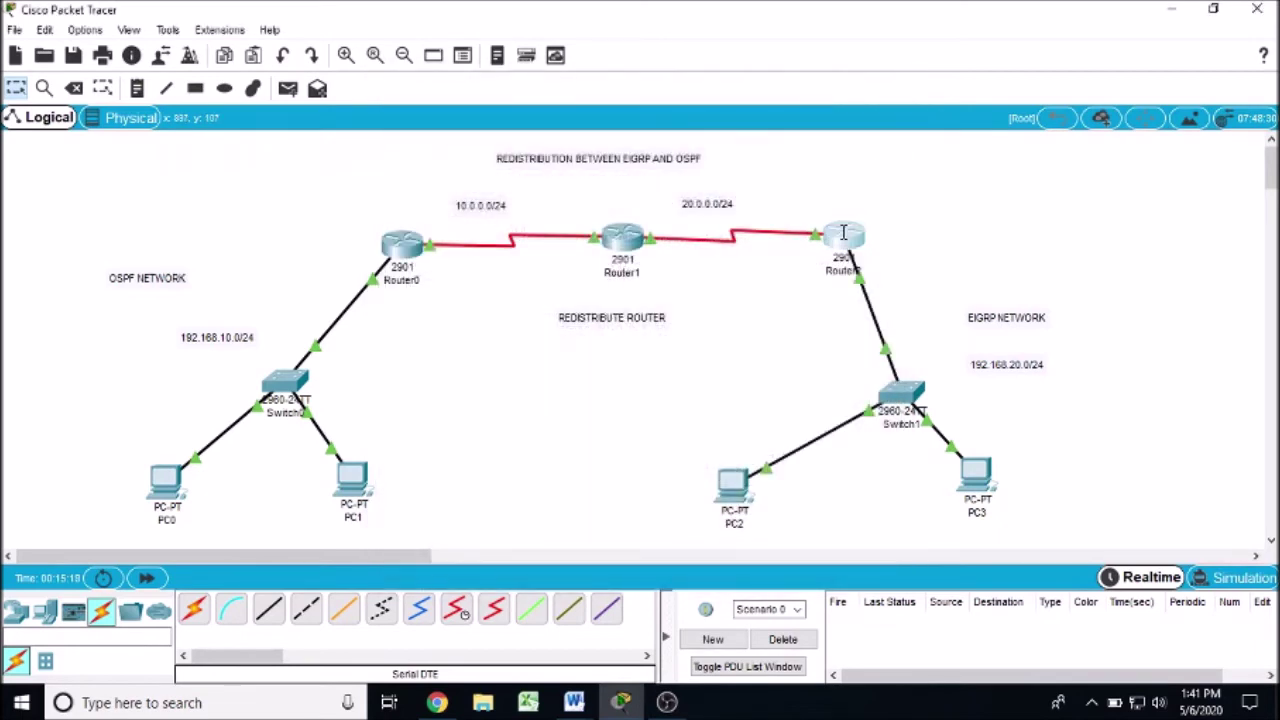
- Start EIGRP with autonomous system number 1 on Router2 from its command line with router eigrp 1
{"action": "left_click", "coordinate": [840, 232]}
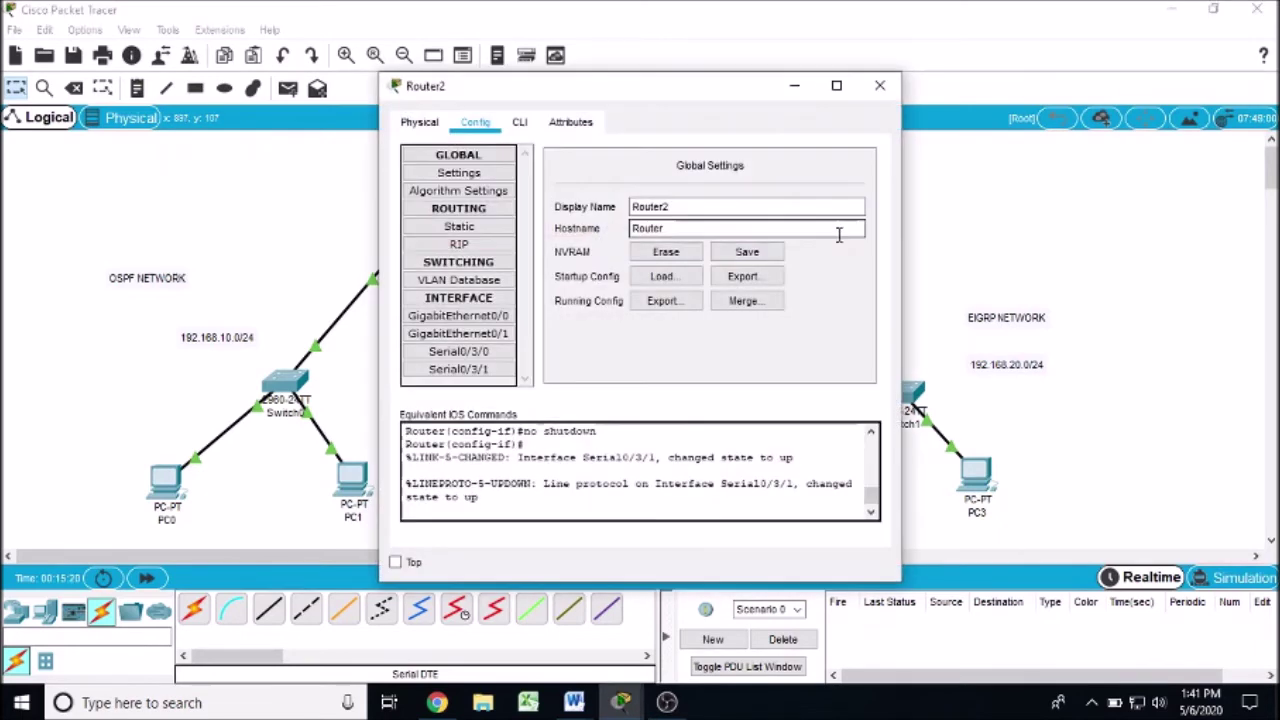
{"action": "left_click", "coordinate": [520, 122]}
{"action": "key", "text": "Return"}
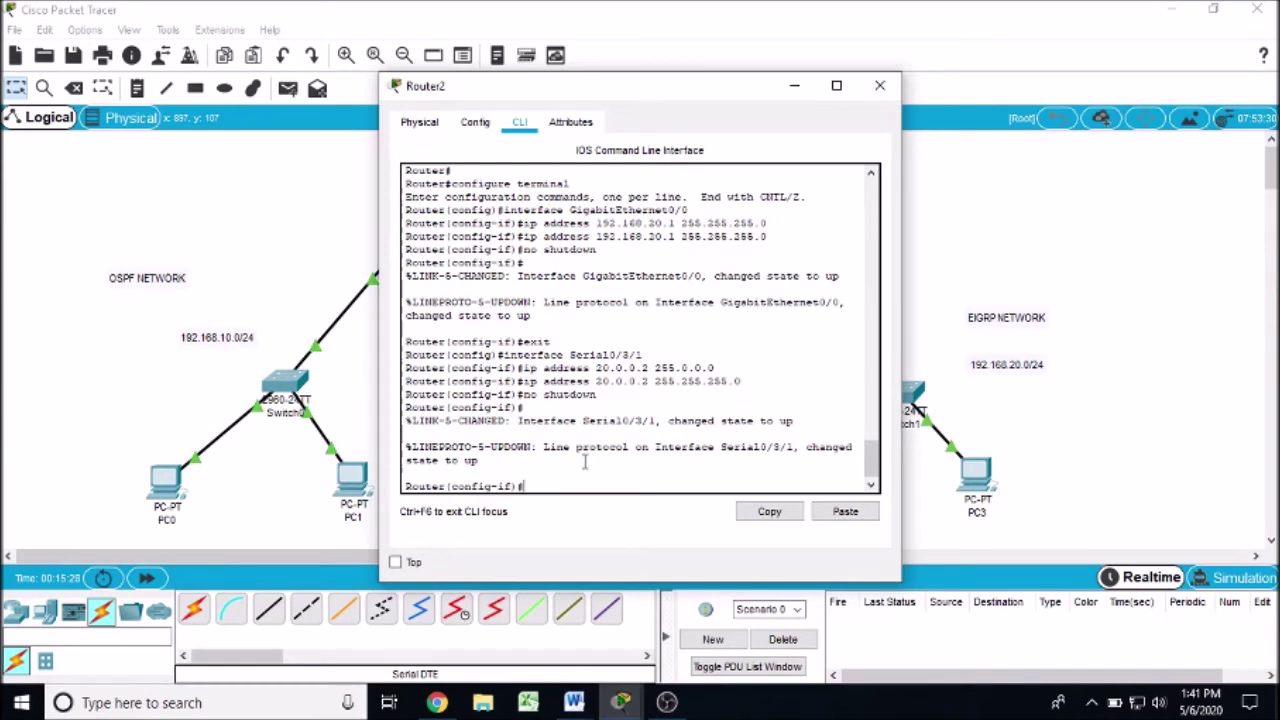
{"action": "type", "text": "router eigrp 1"}
{"action": "key", "text": "Return"}
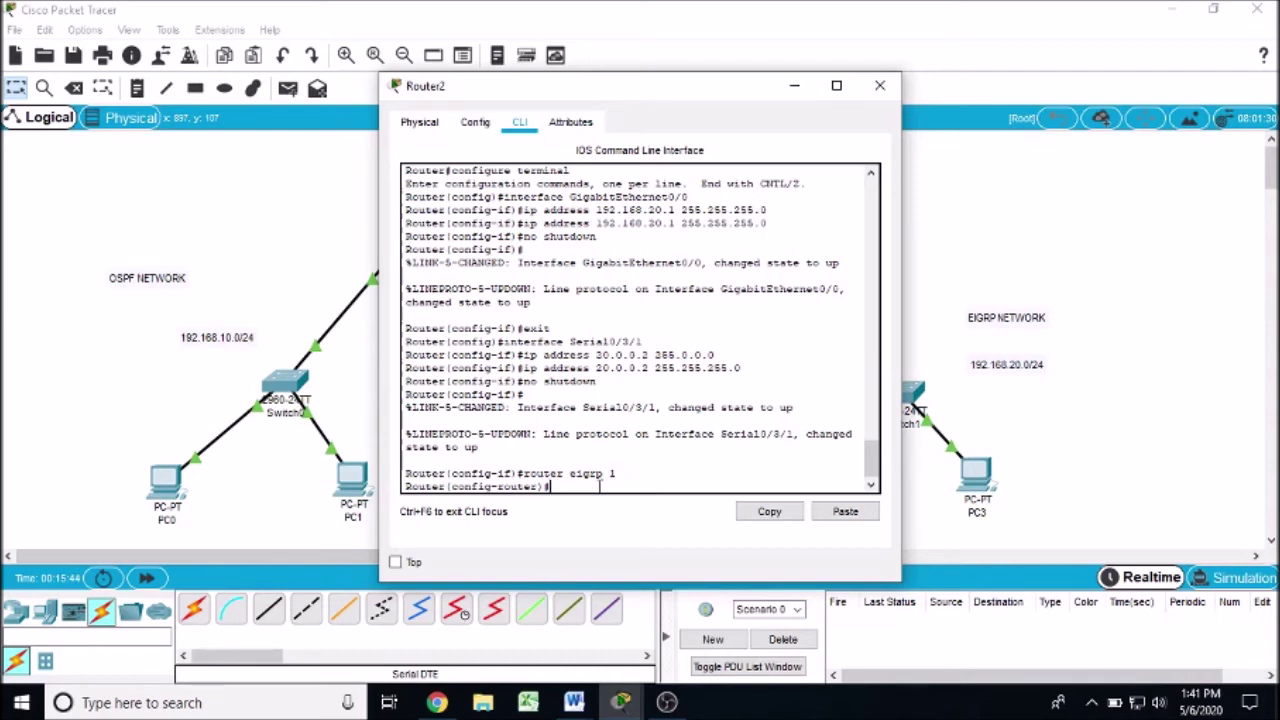
- Advertise networks 192.168.20.0 and 20.0.0.0 in Router2's EIGRP process and close the router's window
{"action": "type", "text": "network 192.168.20.0"}
{"action": "key", "text": "Return"}
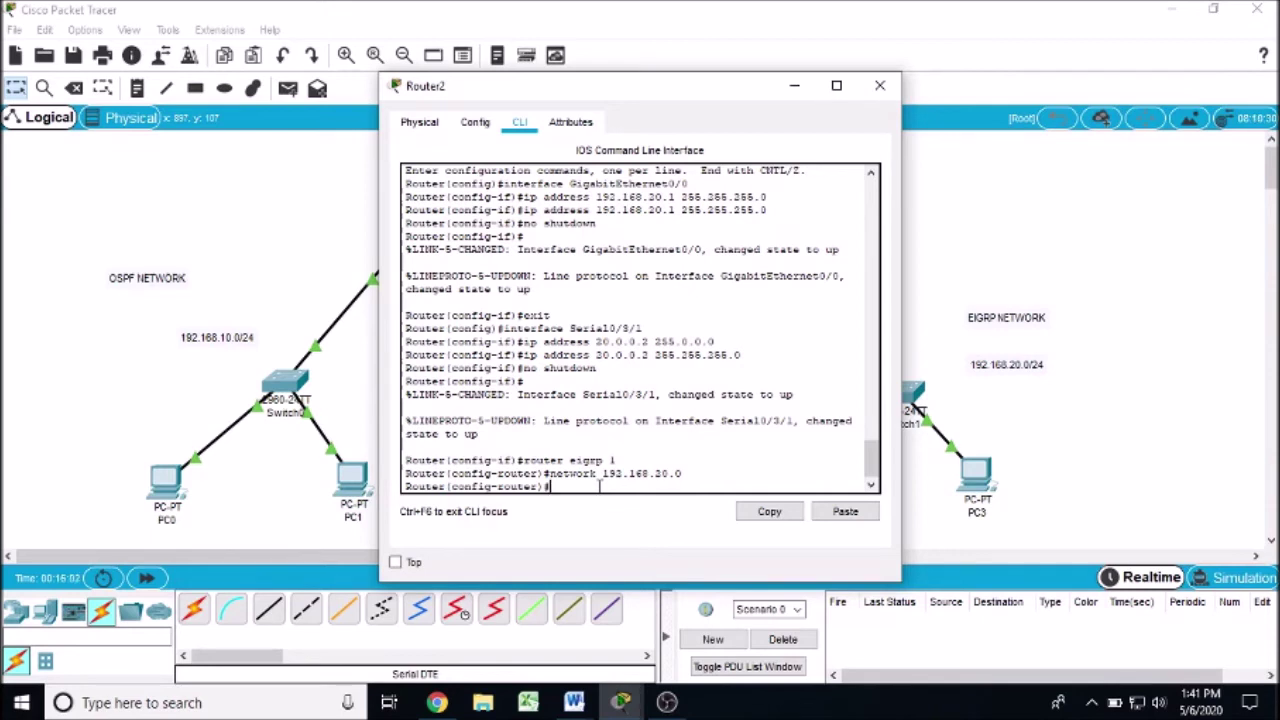
{"action": "type", "text": "etwork 20.0.0.0"}
{"action": "key", "text": "Return"}
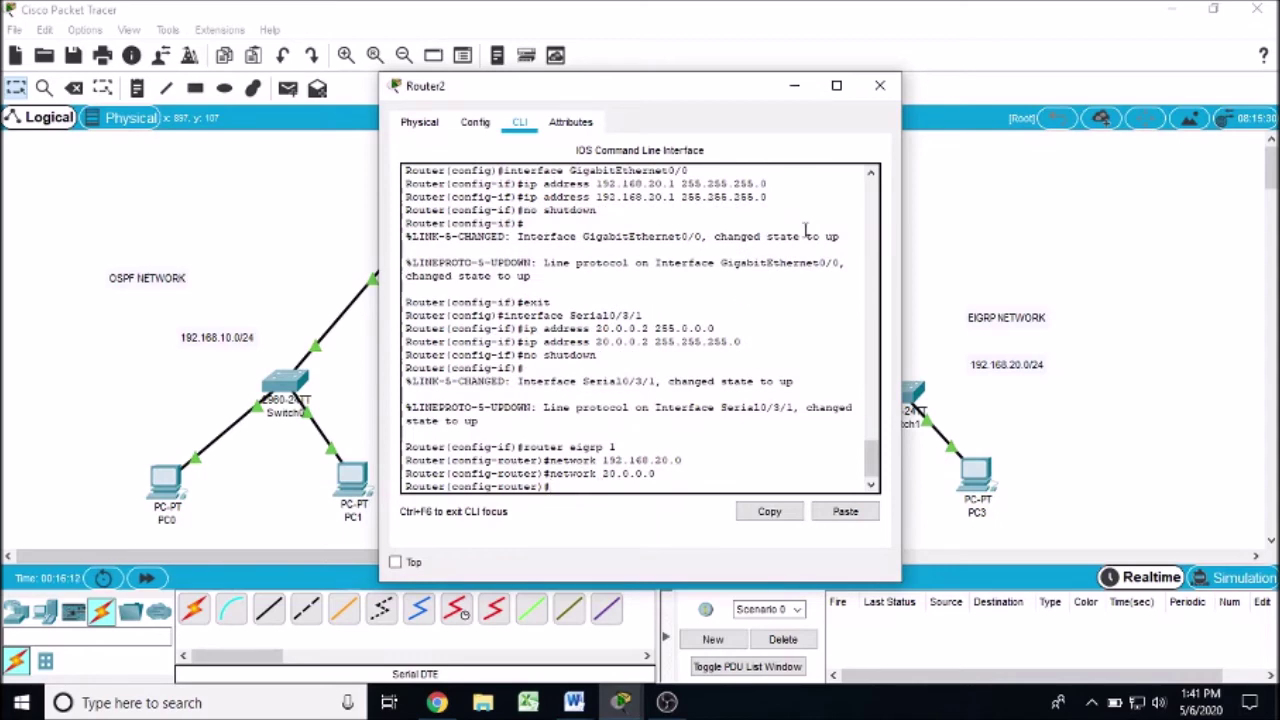
{"action": "left_click", "coordinate": [879, 85]}
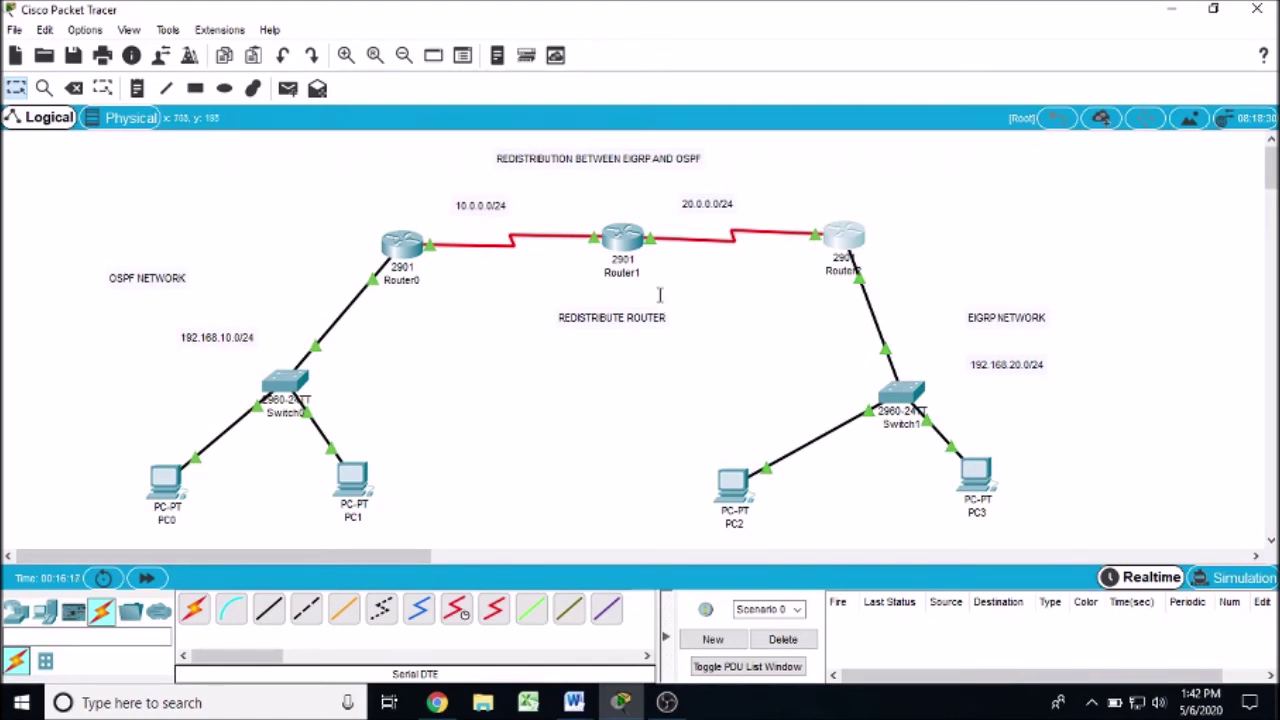
- Start OSPF process 1 on Router1 from its command line with router ospf 1
{"action": "mouse_move", "coordinate": [603, 264]}
{"action": "left_click", "coordinate": [621, 240]}
{"action": "left_click", "coordinate": [521, 122]}
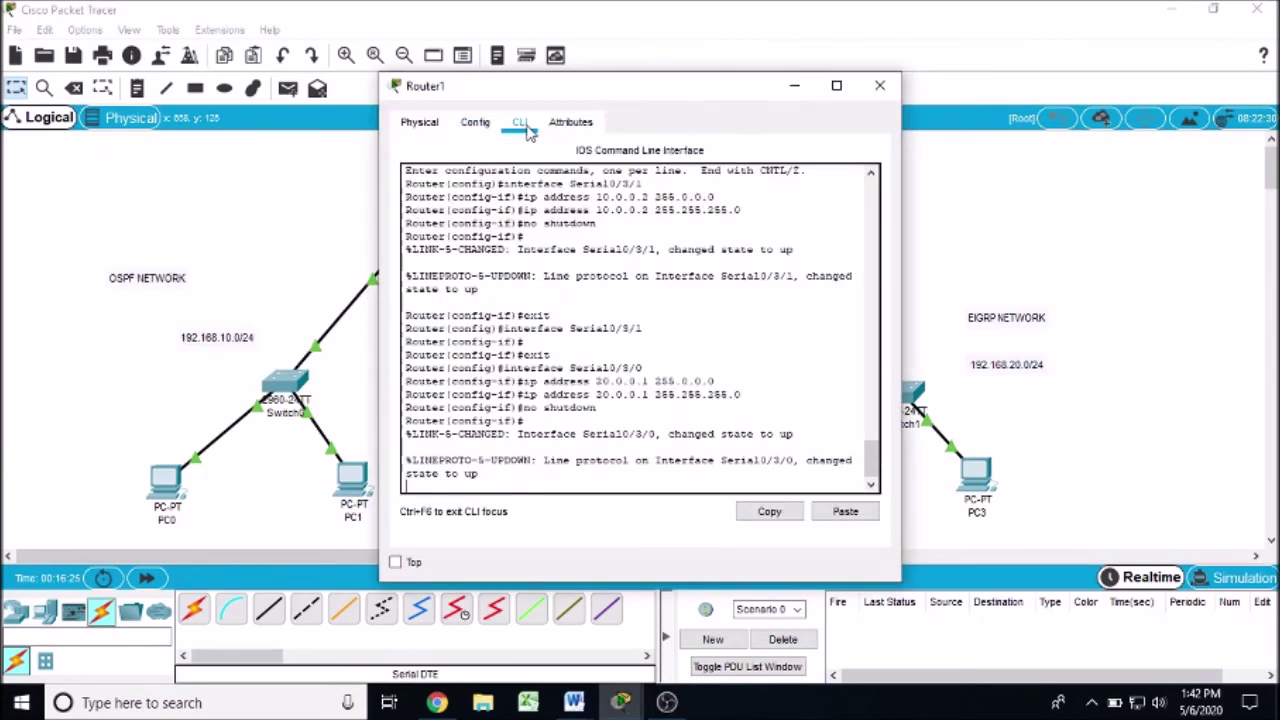
{"action": "key", "text": "Return"}
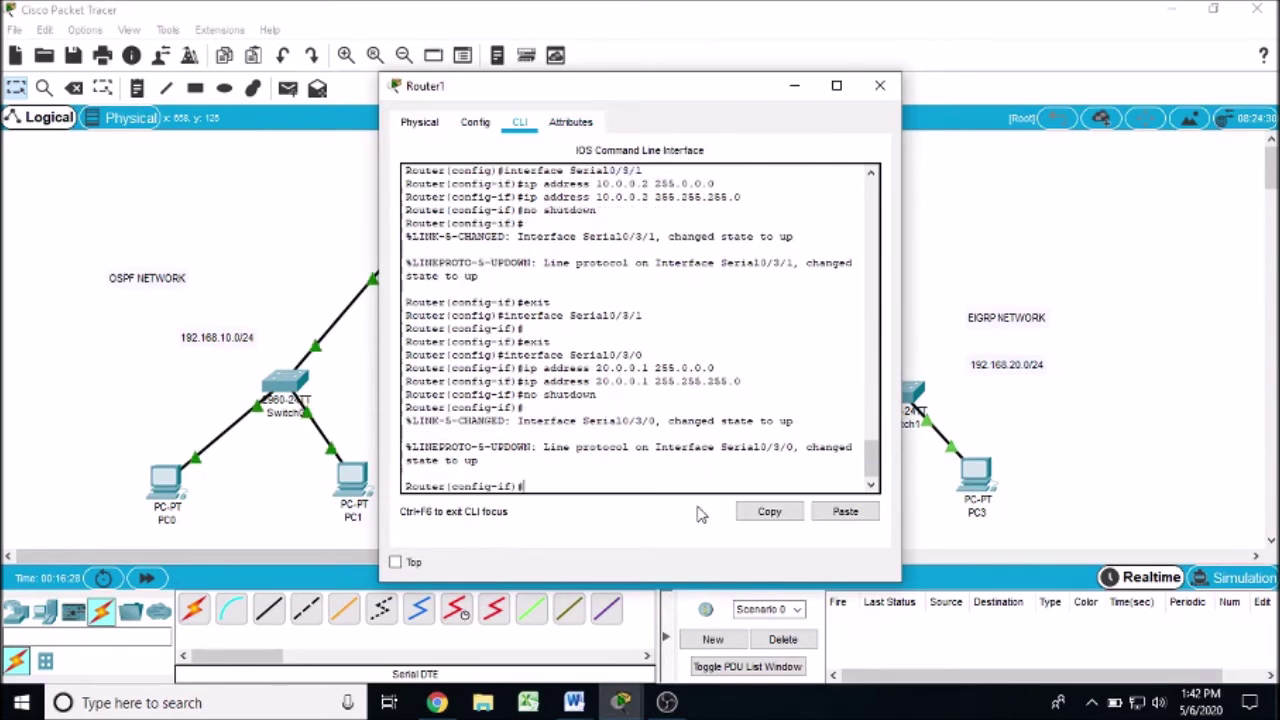
{"action": "type", "text": "router ospf 1"}
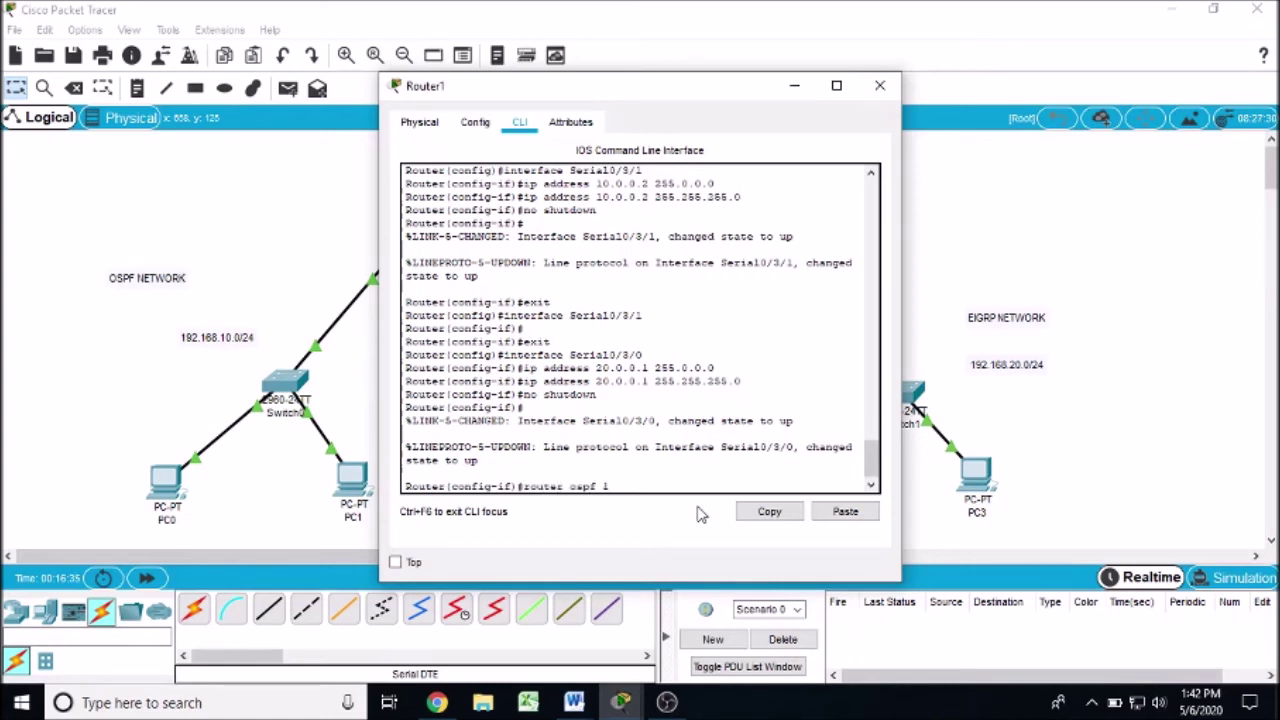
{"action": "key", "text": "Return"}
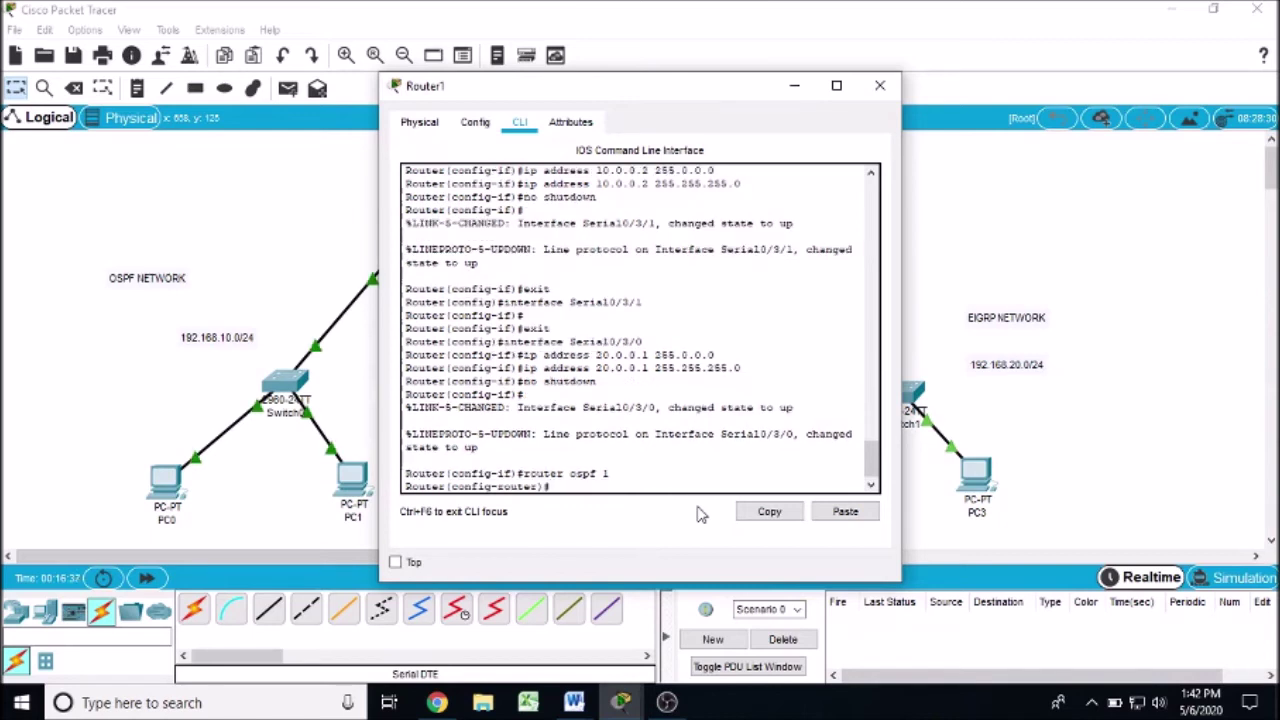
- Advertise network 10.0.0.0 with wildcard mask 0.0.0.255 in area 0 of Router1's OSPF process, and return to global configuration mode
{"action": "type", "text": "network"}
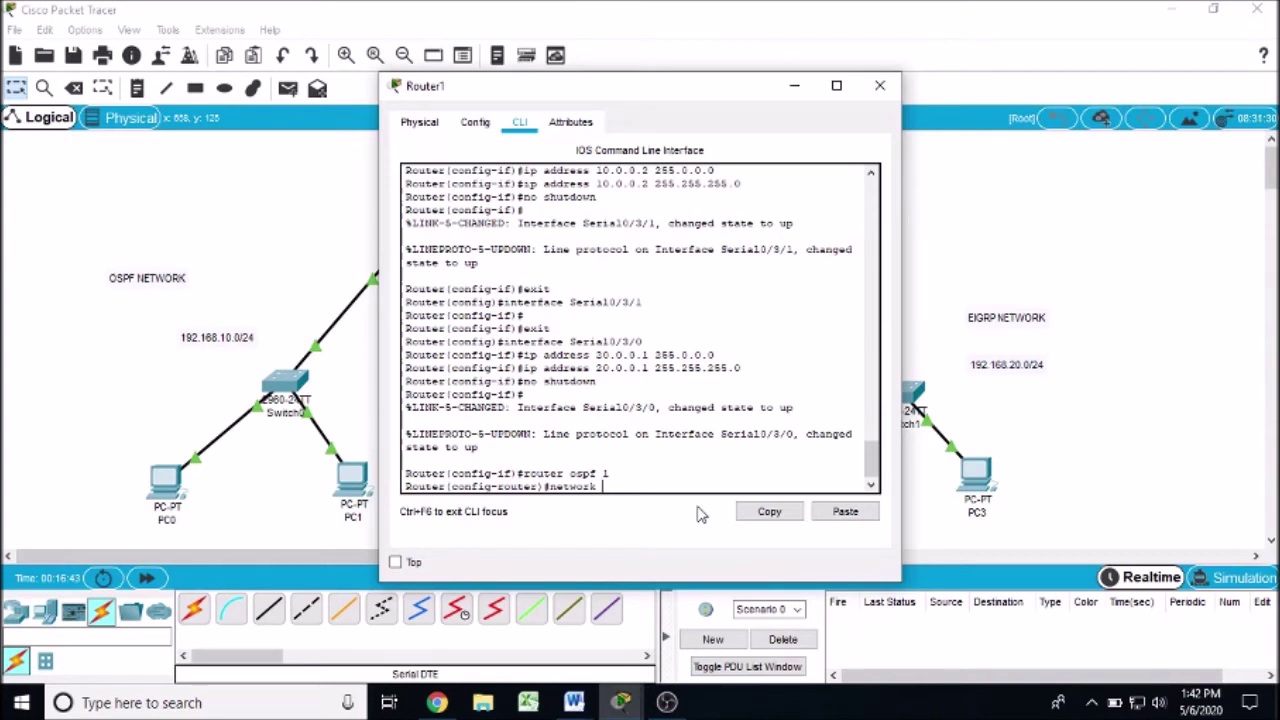
{"action": "type", "text": " 10.0.0.0 0.0.0.255 area 0"}
{"action": "key", "text": "Return"}
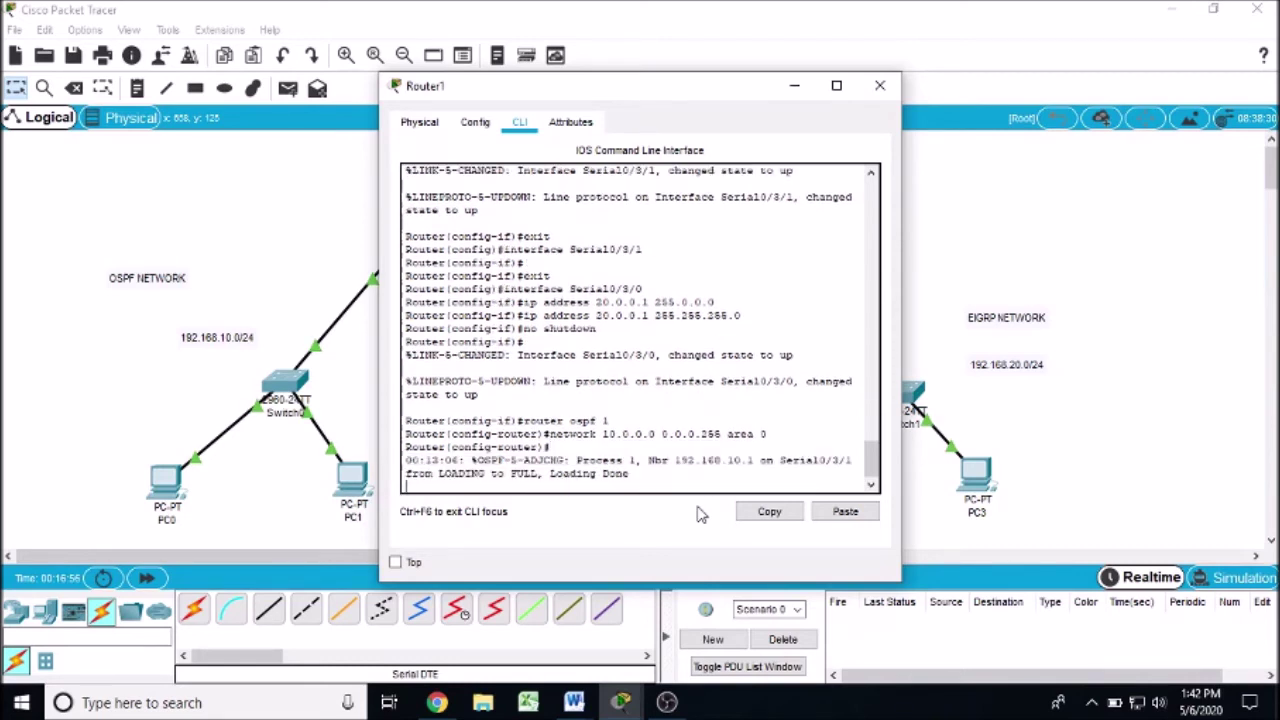
{"action": "key", "text": "Return"}
{"action": "type", "text": "exit"}
{"action": "key", "text": "Return"}
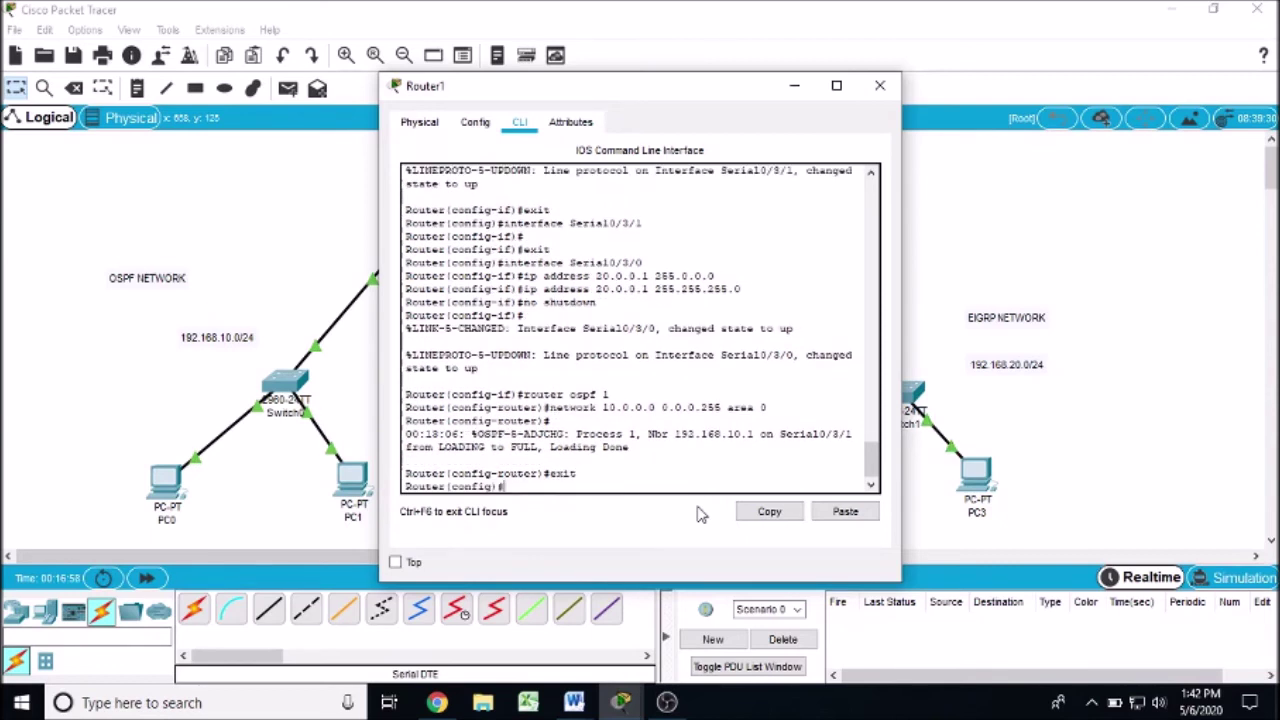
- Start EIGRP 1 on Router1, advertise network 20.0.0.0, and exit to global configuration mode
{"action": "type", "text": "router eigrp 1"}
{"action": "key", "text": "Return"}
{"action": "type", "text": "network 20.0.0.0"}
{"action": "key", "text": "Return"}
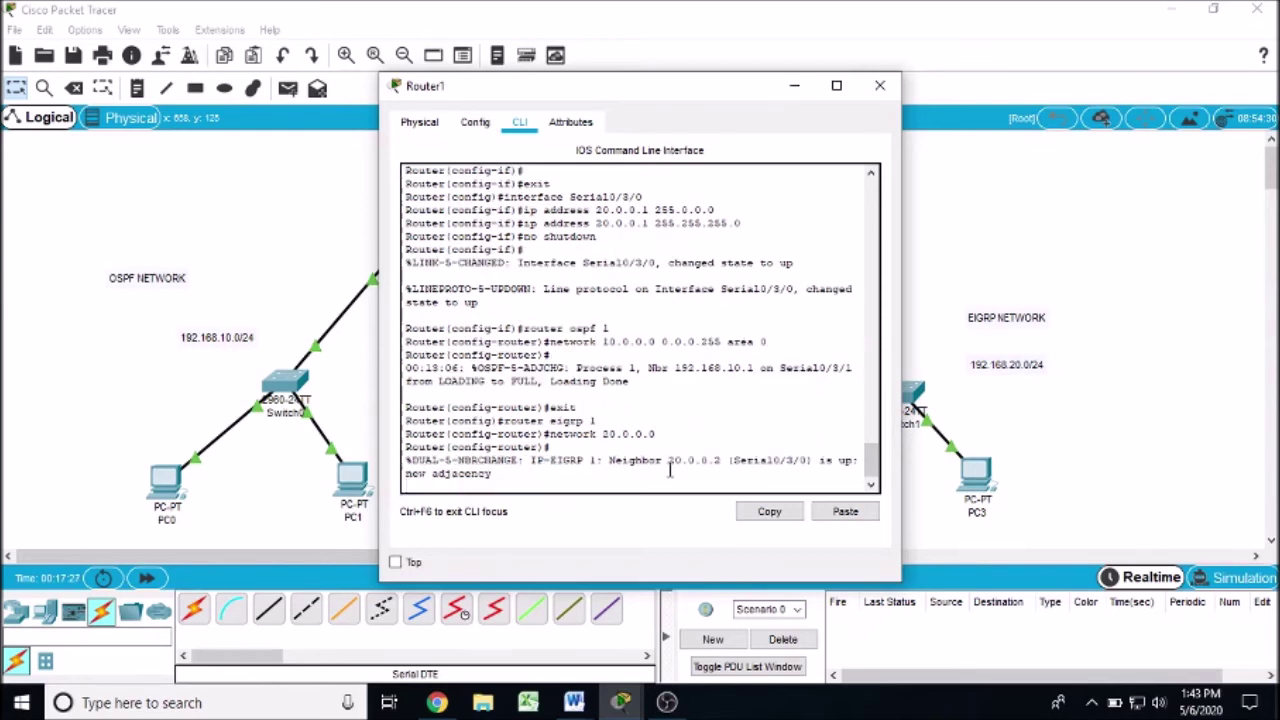
{"action": "key", "text": "Return"}
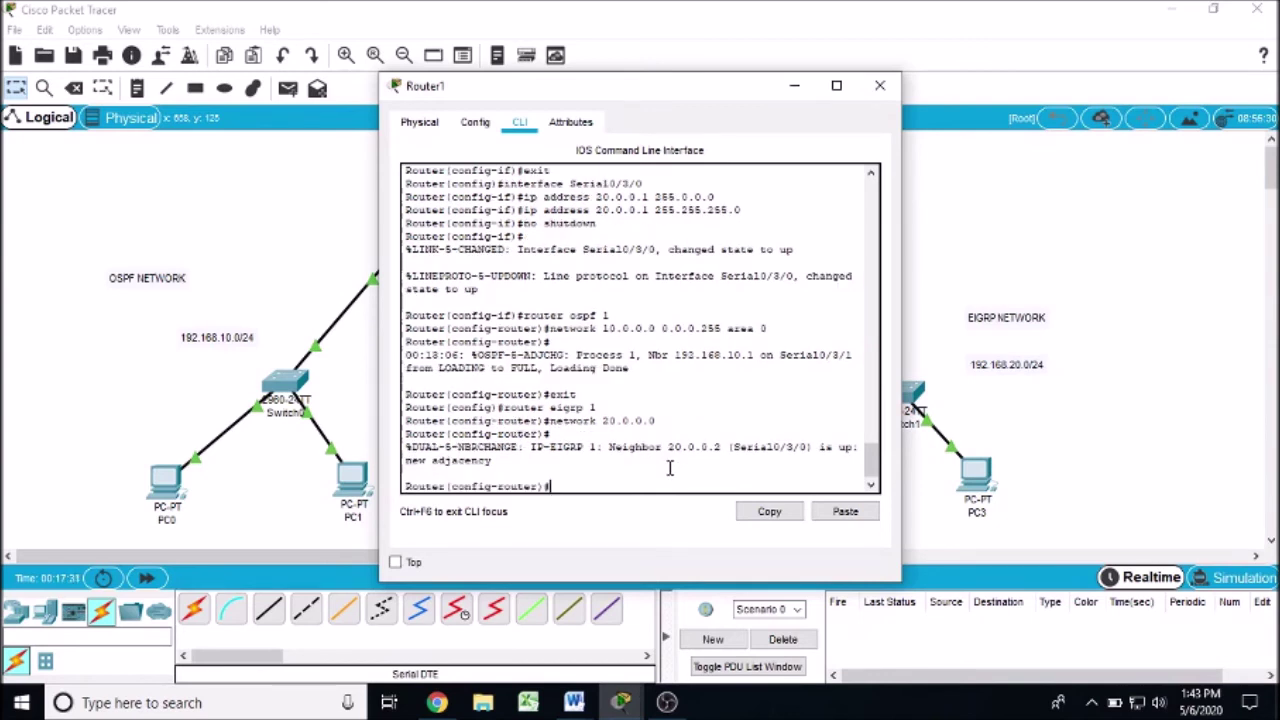
{"action": "type", "text": "exit"}
{"action": "key", "text": "Return"}
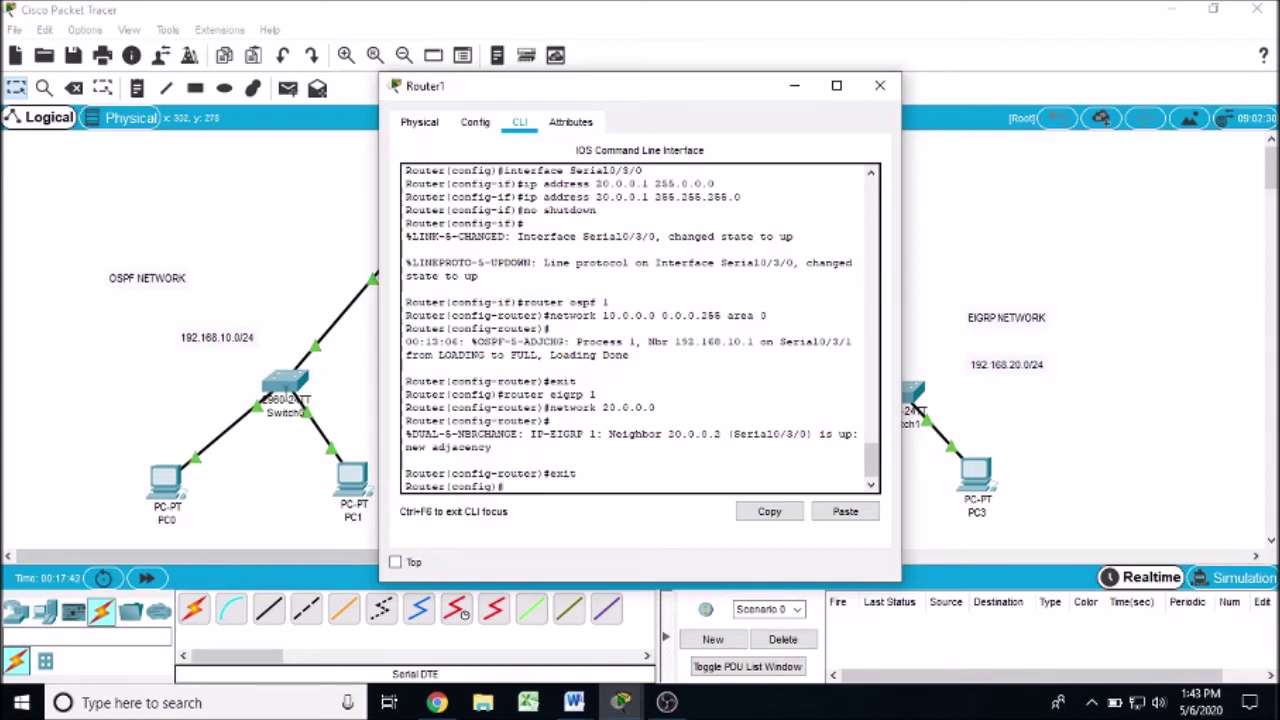
- Redistribute EIGRP 1 into Router1's OSPF process 1 with metric 1 and the subnets option, and exit router configuration
{"action": "type", "text": "router ospf 1"}
{"action": "key", "text": "Return"}
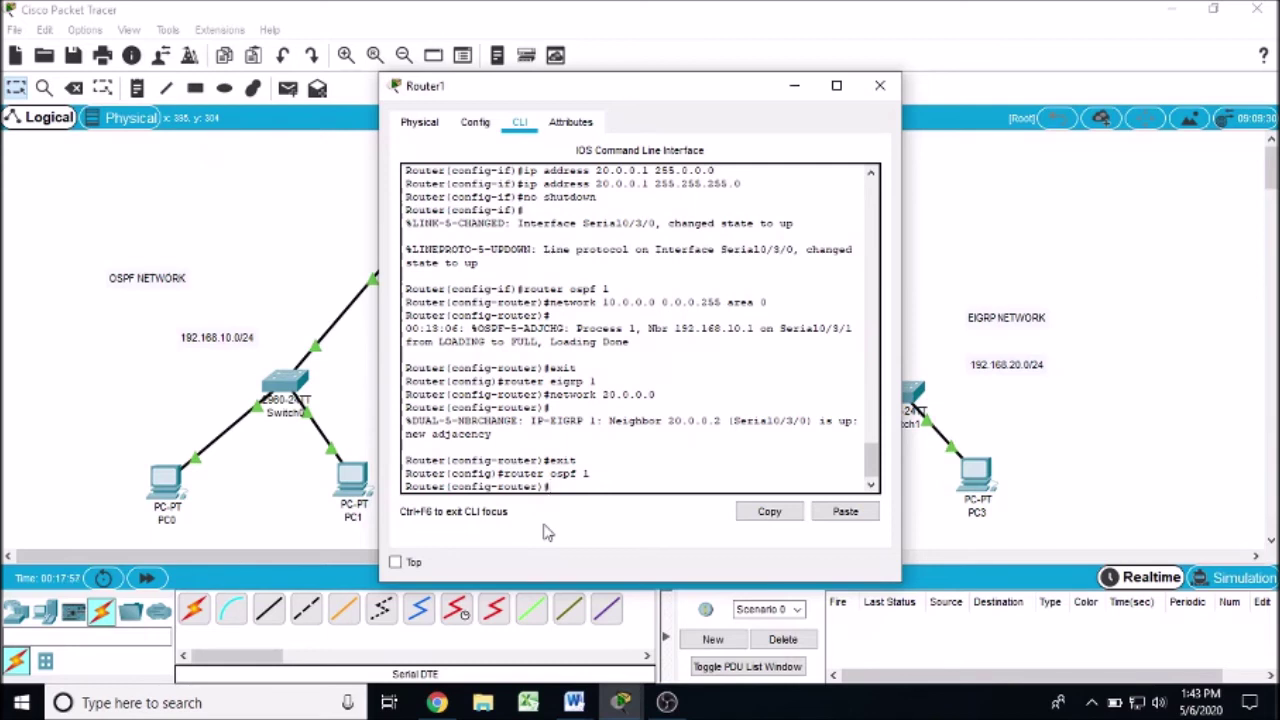
{"action": "type", "text": "redis"}
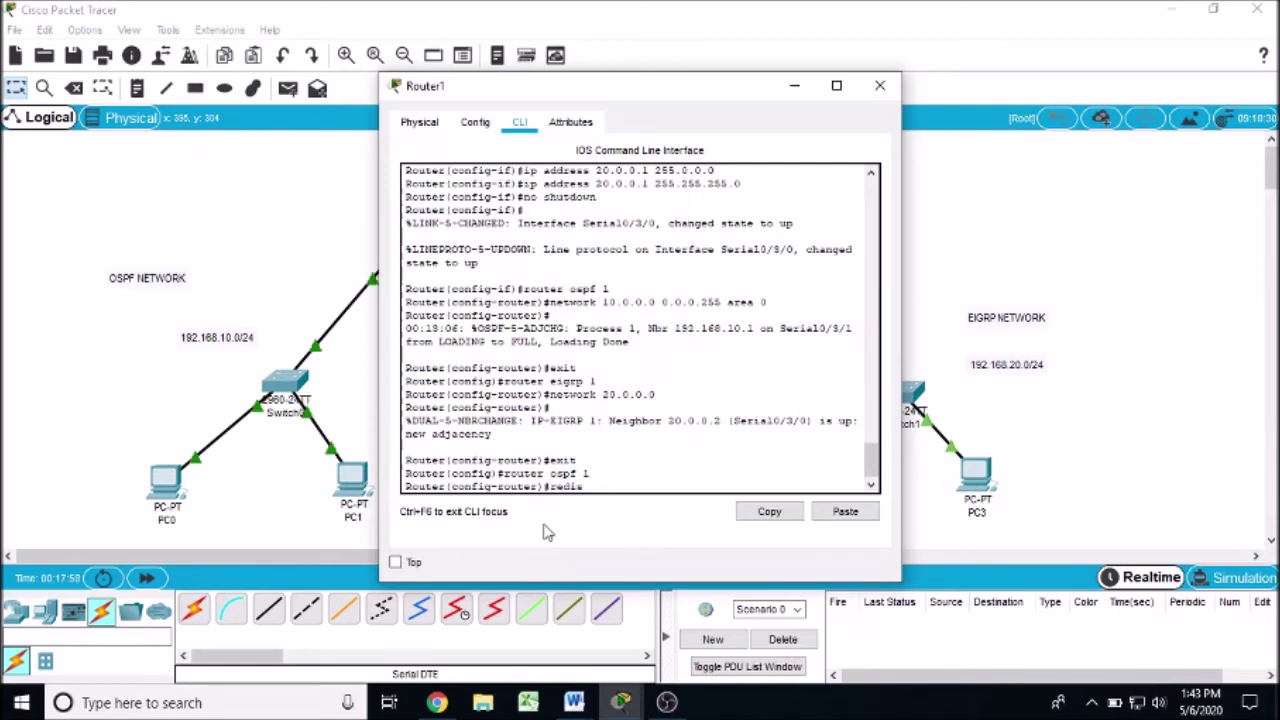
{"action": "type", "text": "tribute eigrp 1"}
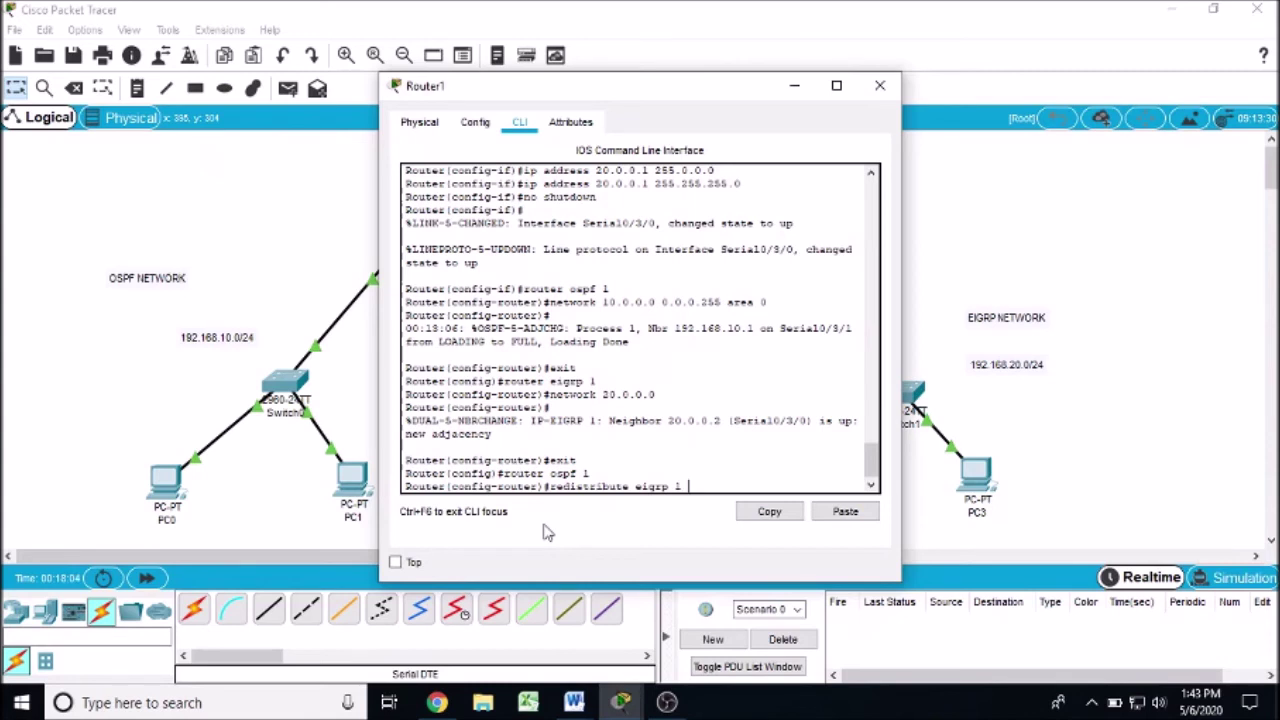
{"action": "type", "text": " metric 1 subnets"}
{"action": "key", "text": "Return"}
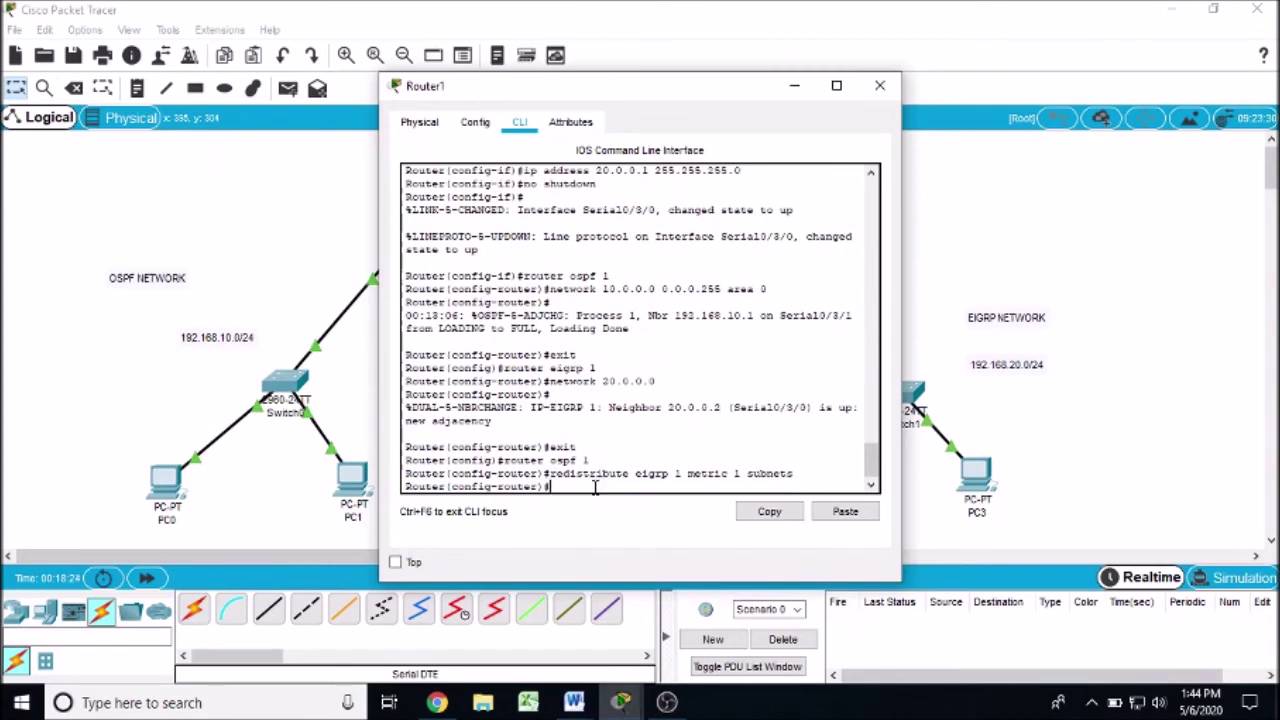
{"action": "type", "text": "exit"}
{"action": "key", "text": "Return"}
{"action": "type", "text": "router "}
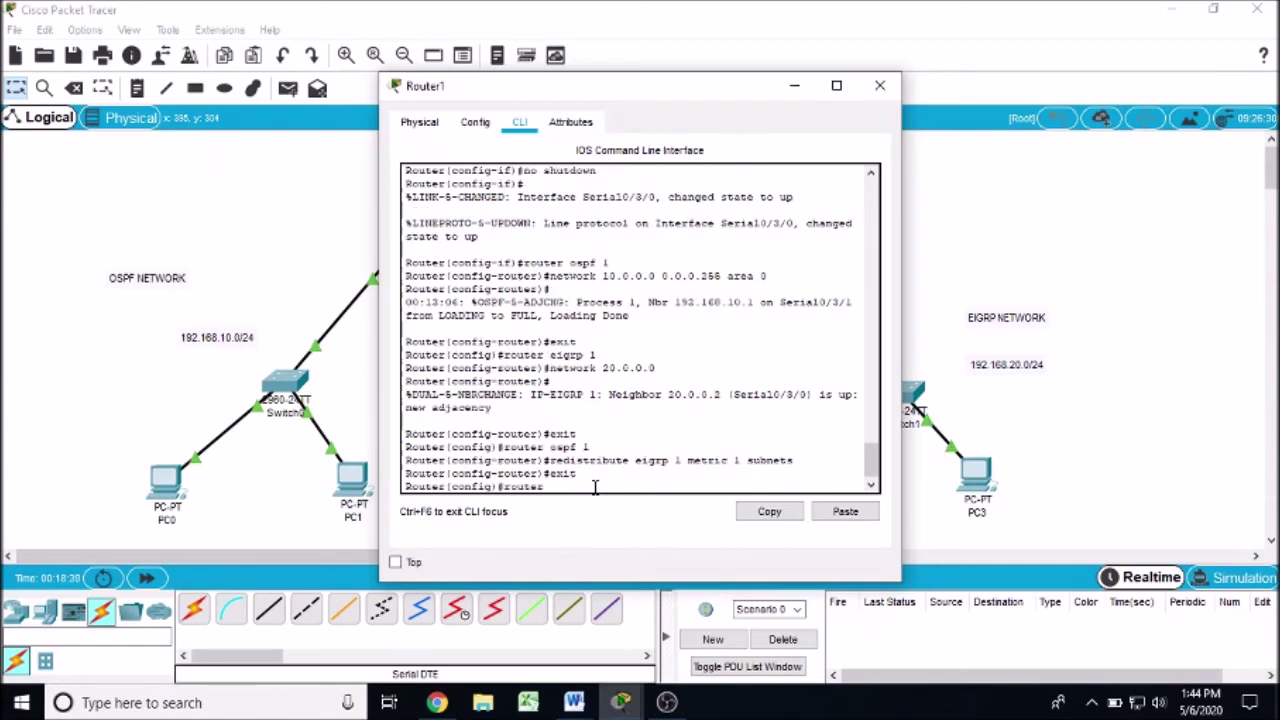
{"action": "type", "text": "eigrp 1"}
{"action": "key", "text": "Return"}
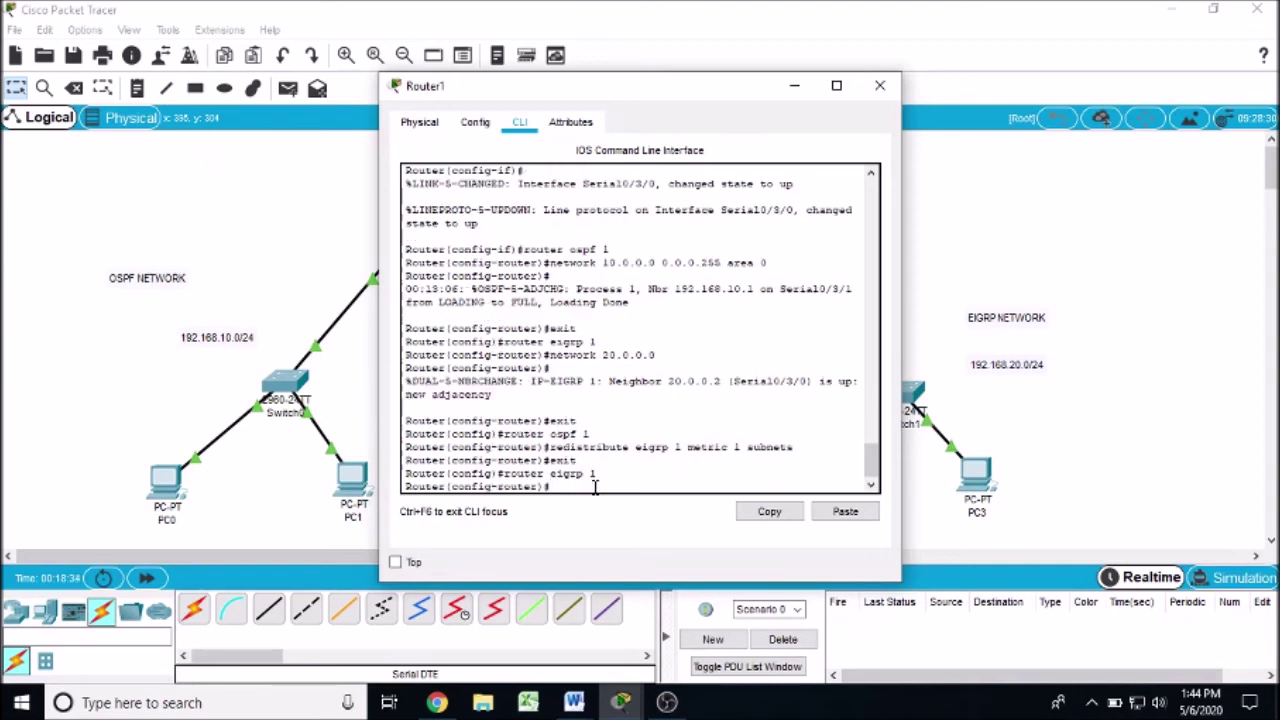
{"action": "type", "text": "redistribute ospf 1 metric 100"}
{"action": "type", "text": "00"}
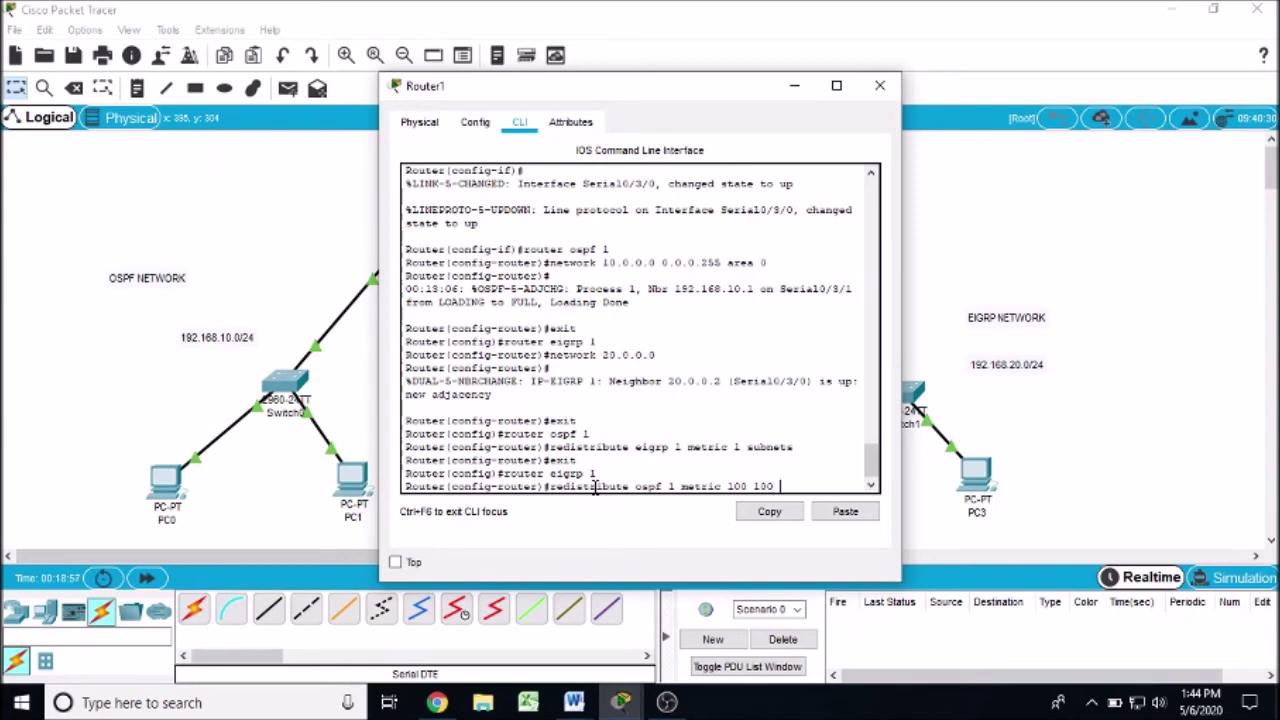
{"action": "type", "text": "255 1 1500"}
{"action": "key", "text": "Return"}
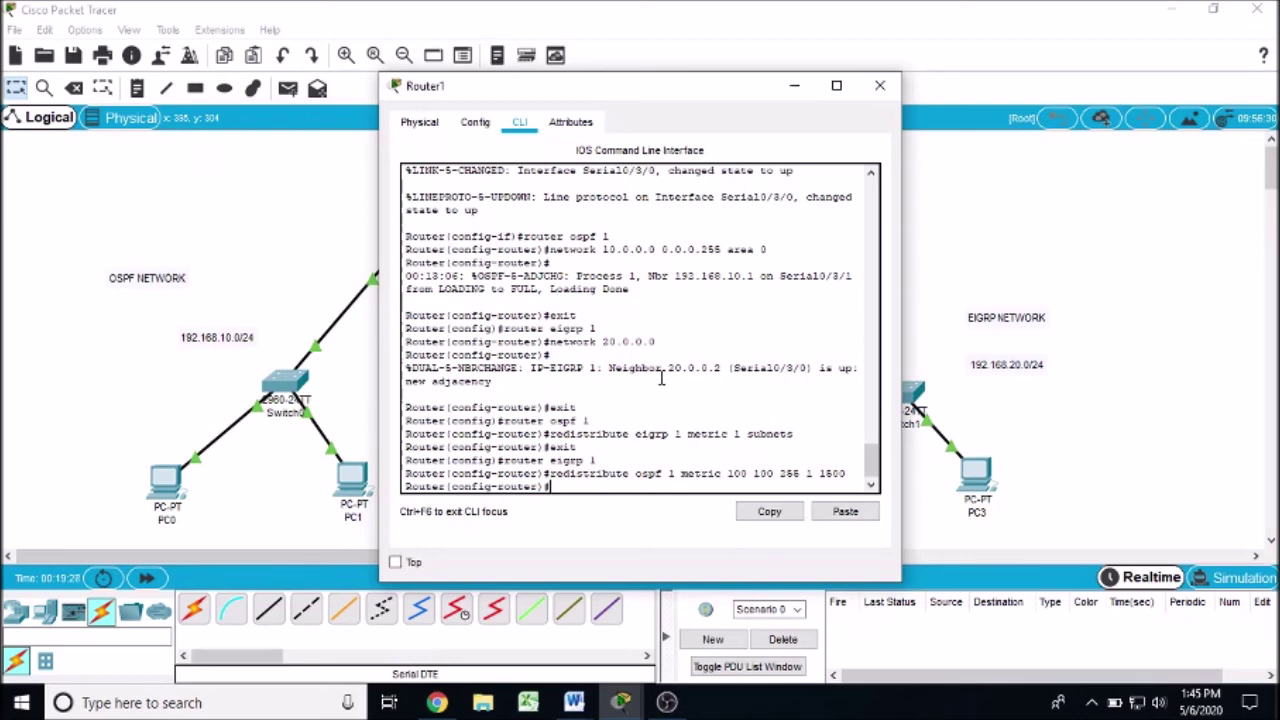
{"action": "left_click", "coordinate": [887, 93]}
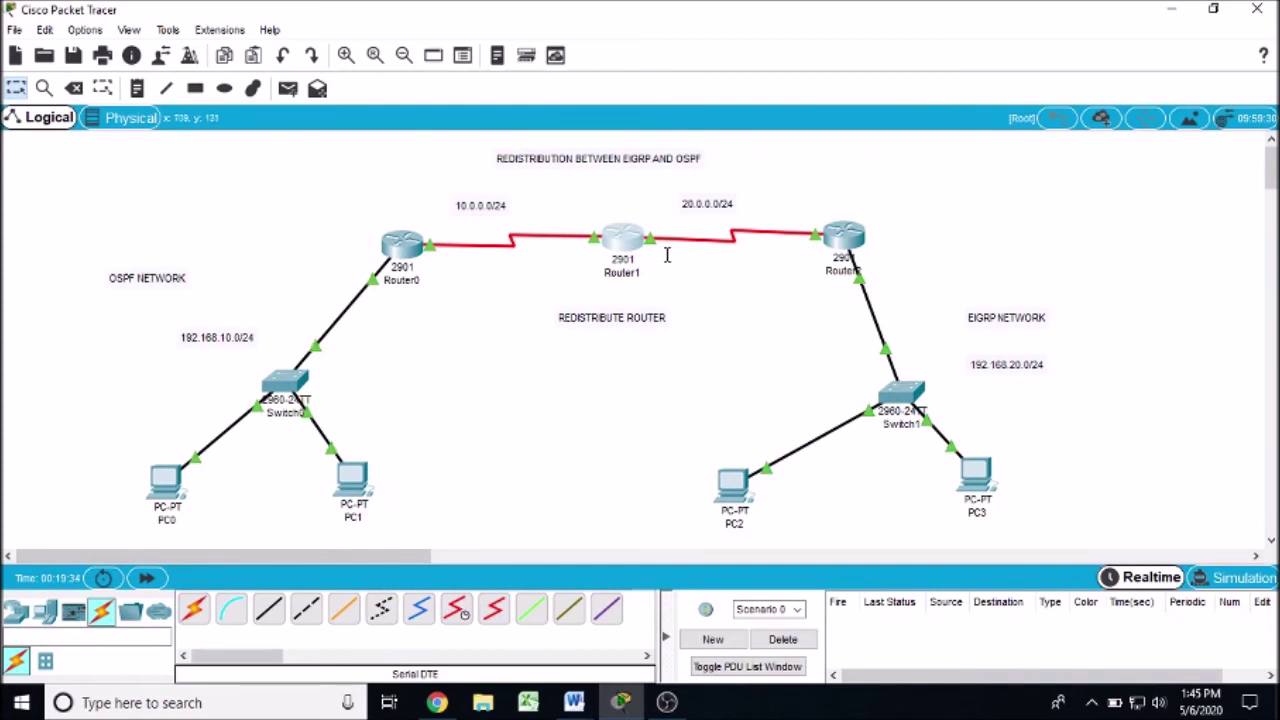
- Test connectivity between the two networks by sending a simple PDU from PC0 to PC2 twice
{"action": "left_click", "coordinate": [288, 88]}
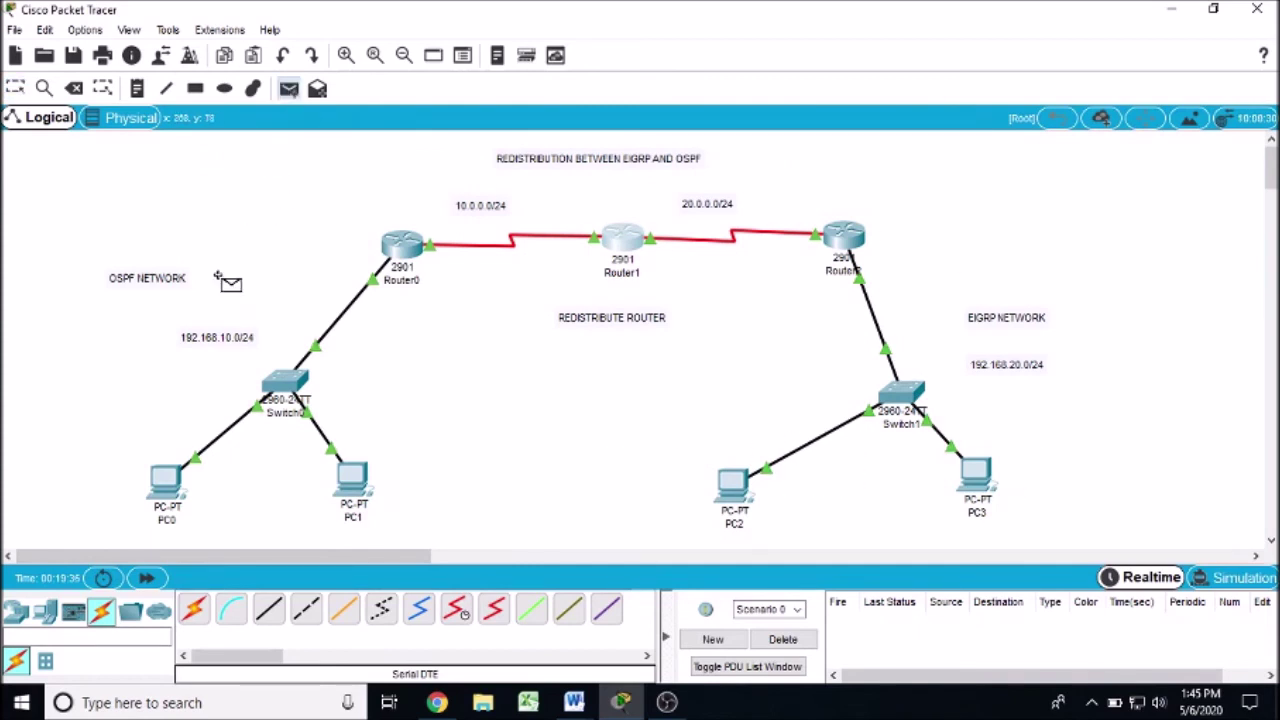
{"action": "left_click", "coordinate": [165, 480]}
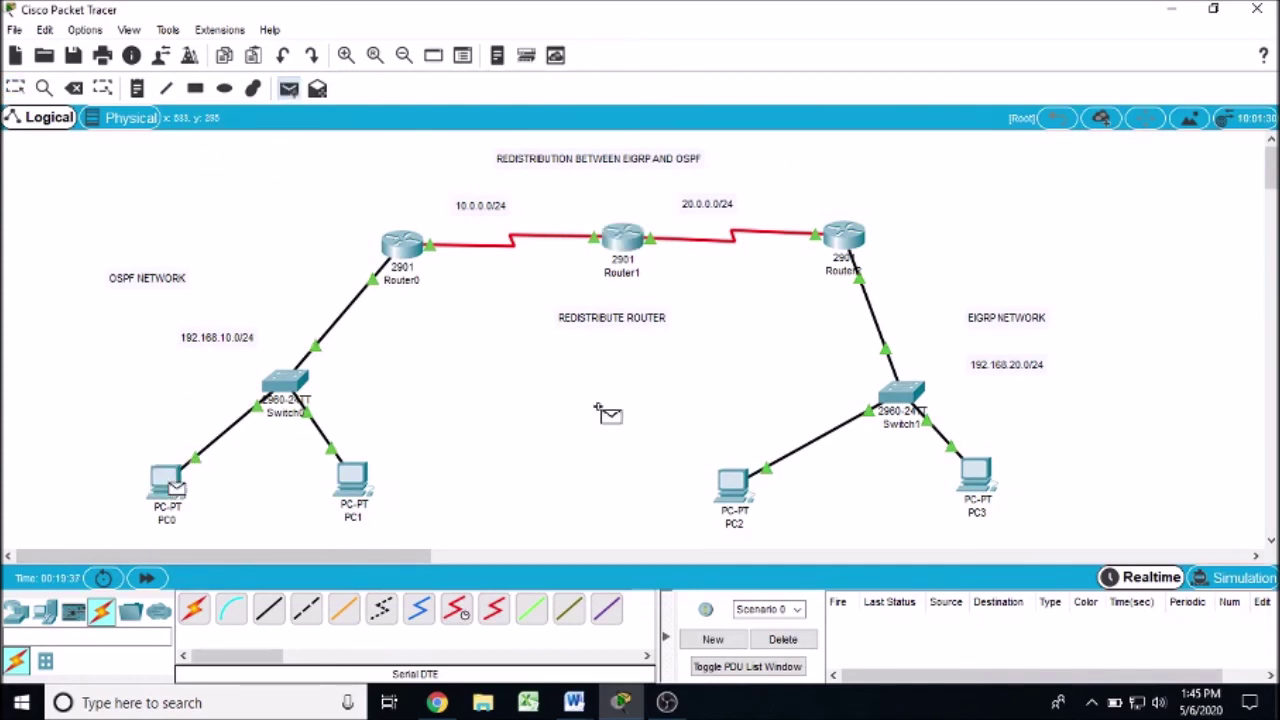
{"action": "left_click", "coordinate": [730, 482]}
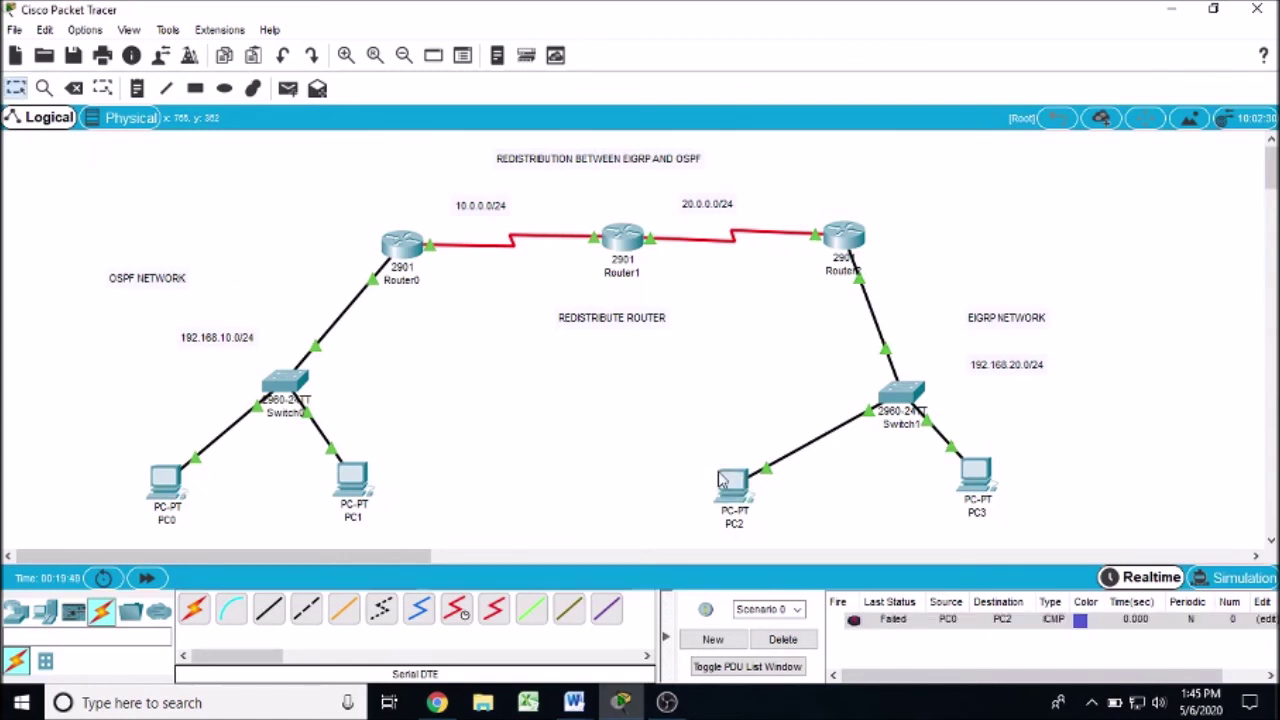
{"action": "left_click", "coordinate": [288, 88]}
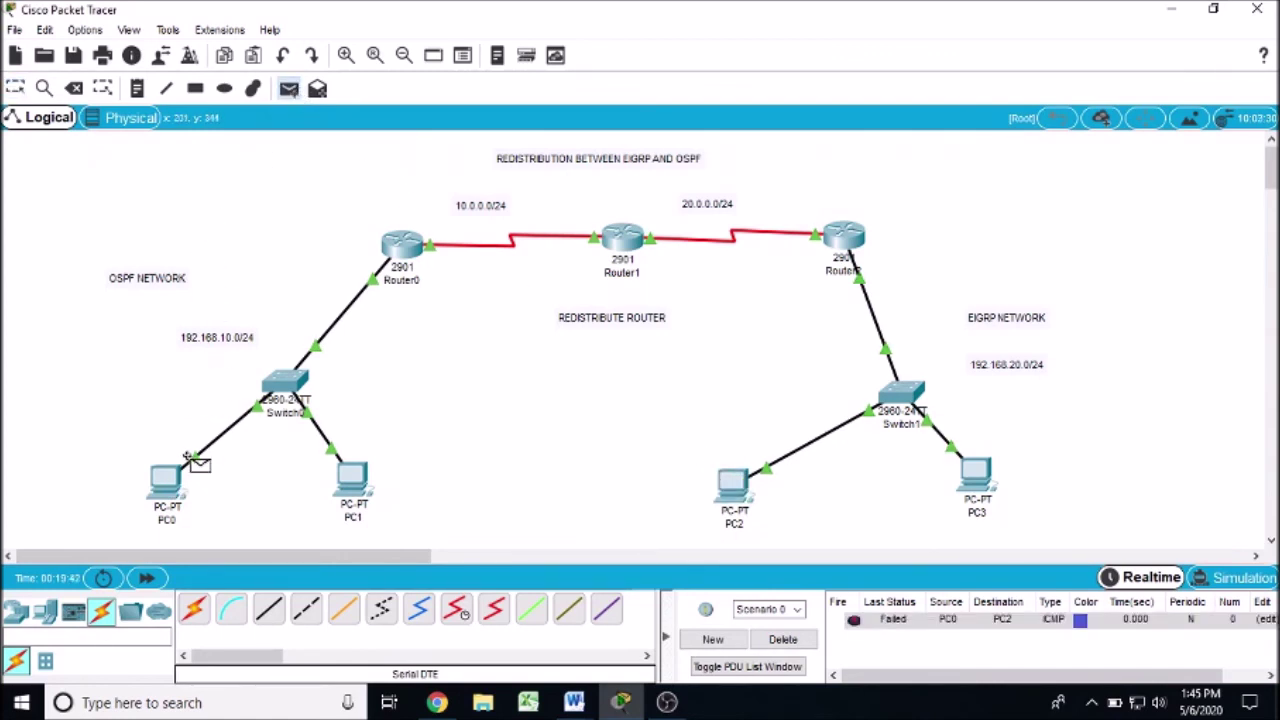
{"action": "left_click", "coordinate": [165, 480]}
{"action": "left_click", "coordinate": [730, 482]}
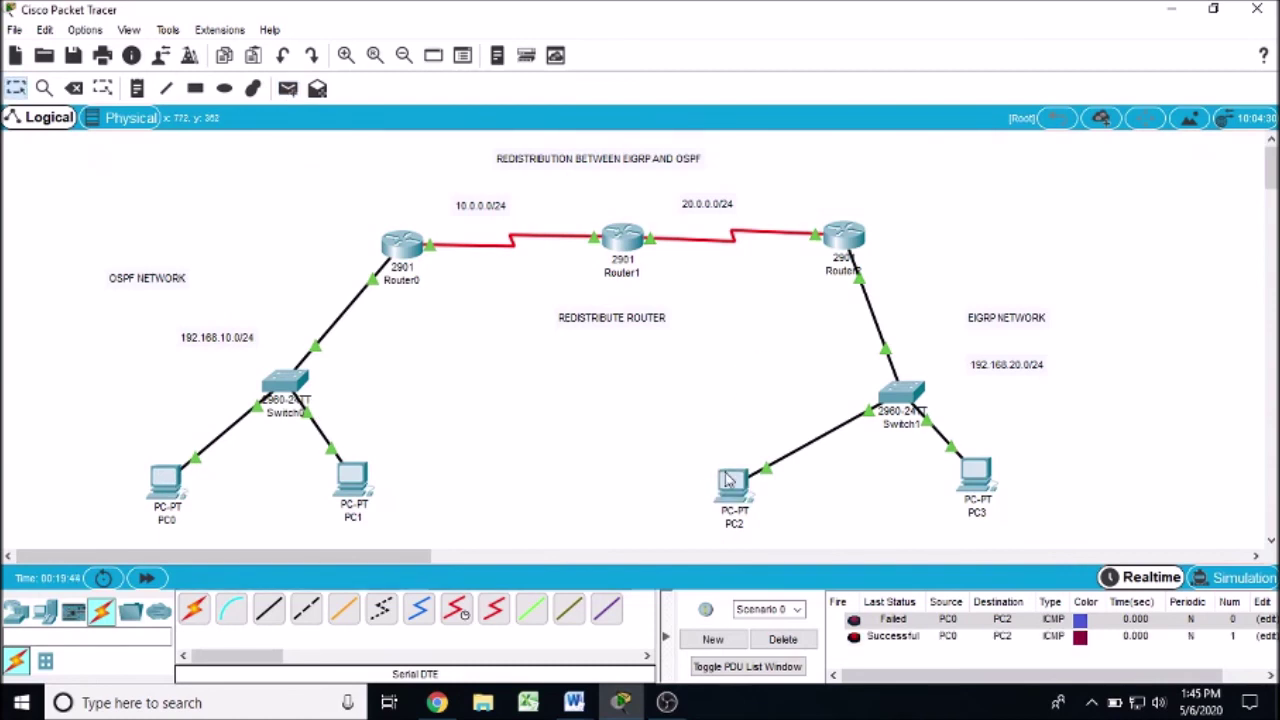
- Send a simple PDU from PC0 to PC3 to test connectivity to the second EIGRP host
{"action": "left_click", "coordinate": [288, 88]}
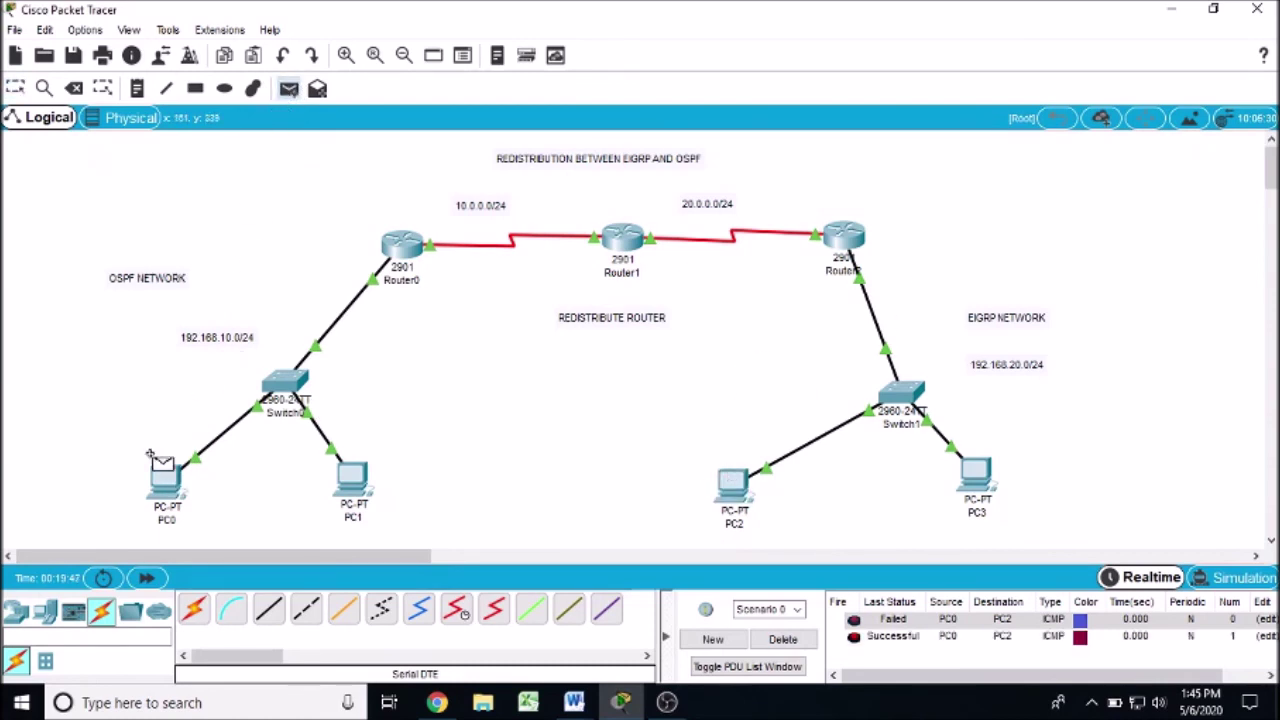
{"action": "left_click", "coordinate": [158, 483]}
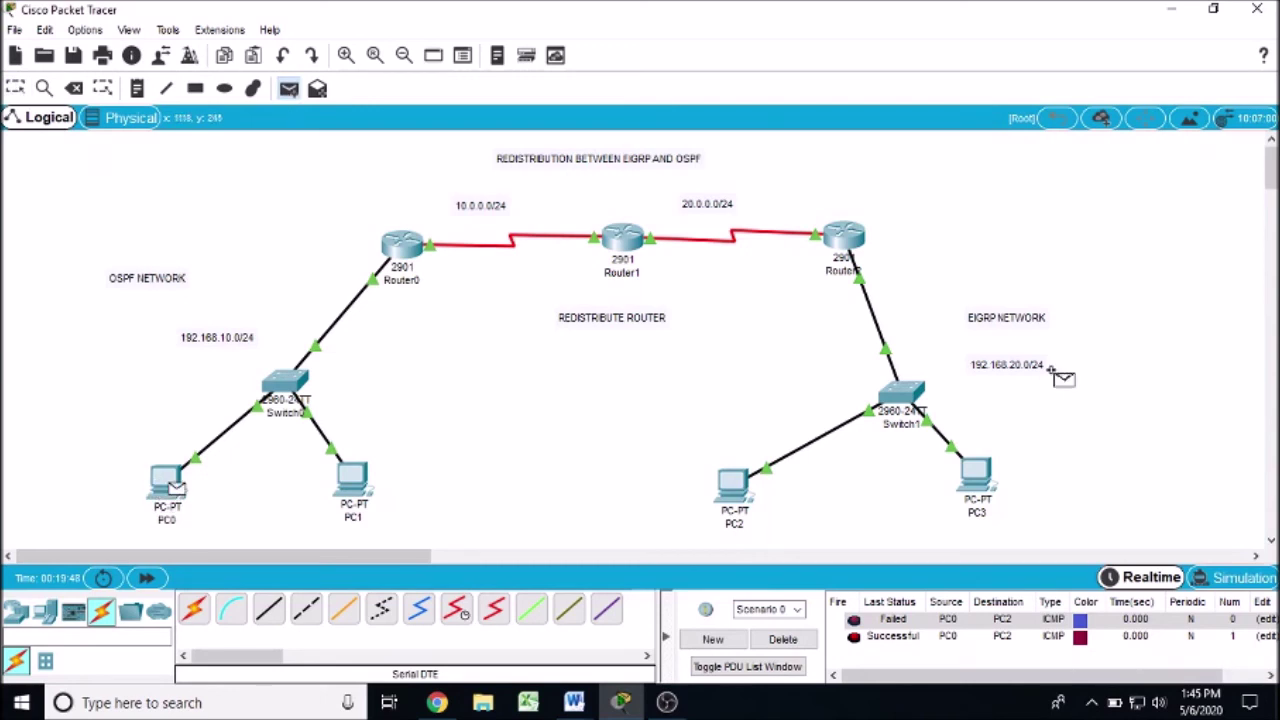
{"action": "left_click", "coordinate": [970, 485]}
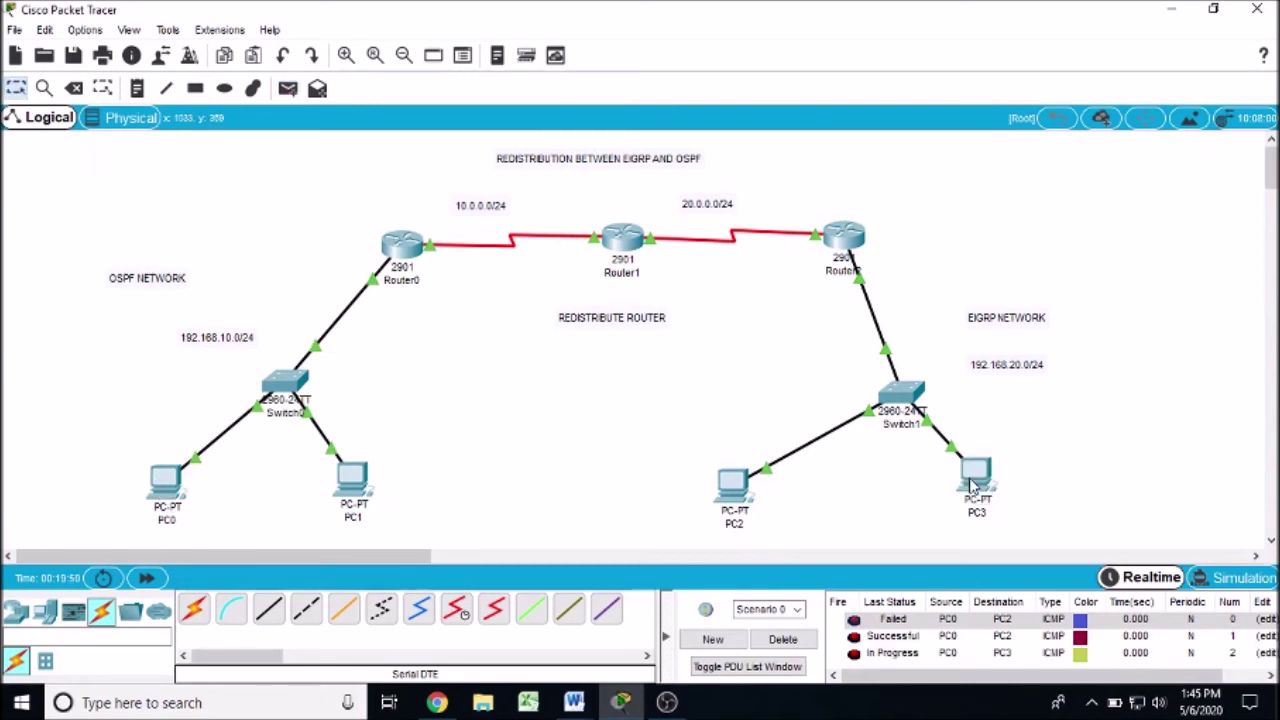
- Delete the current scenario's test packets and send a fresh simple PDU from PC0 to PC3
{"action": "left_click", "coordinate": [785, 642]}
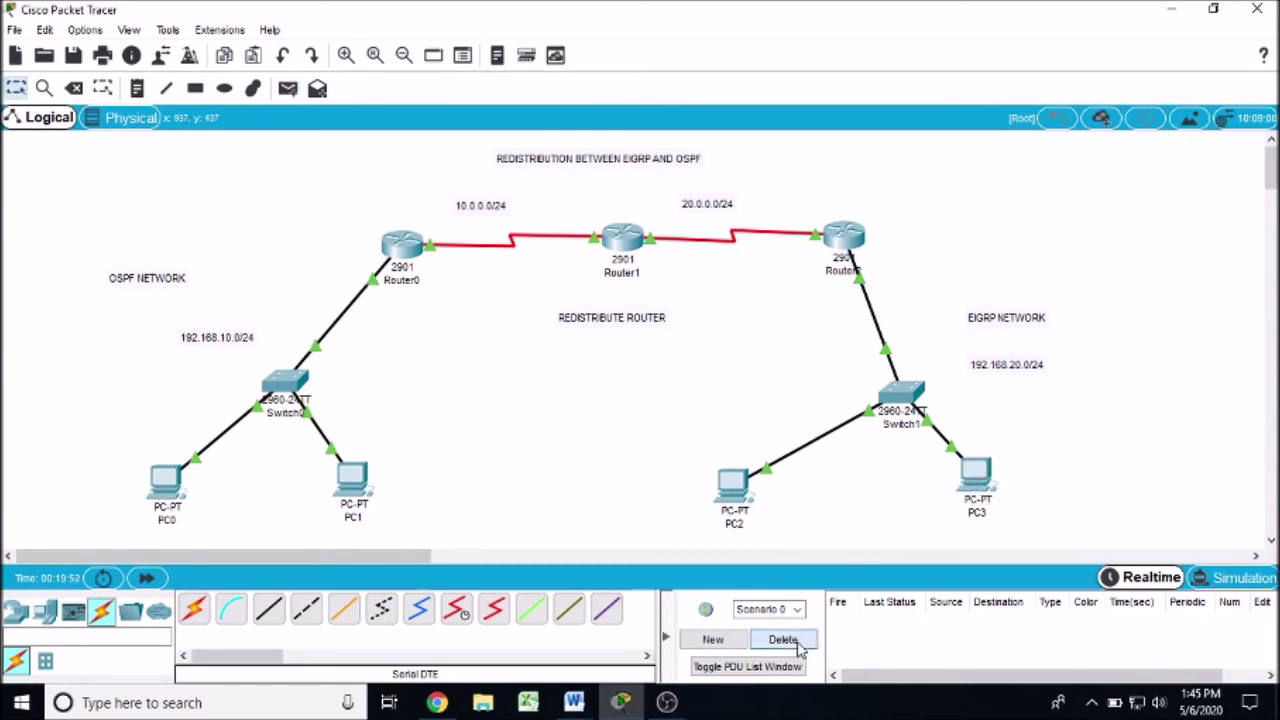
{"action": "left_click", "coordinate": [289, 90]}
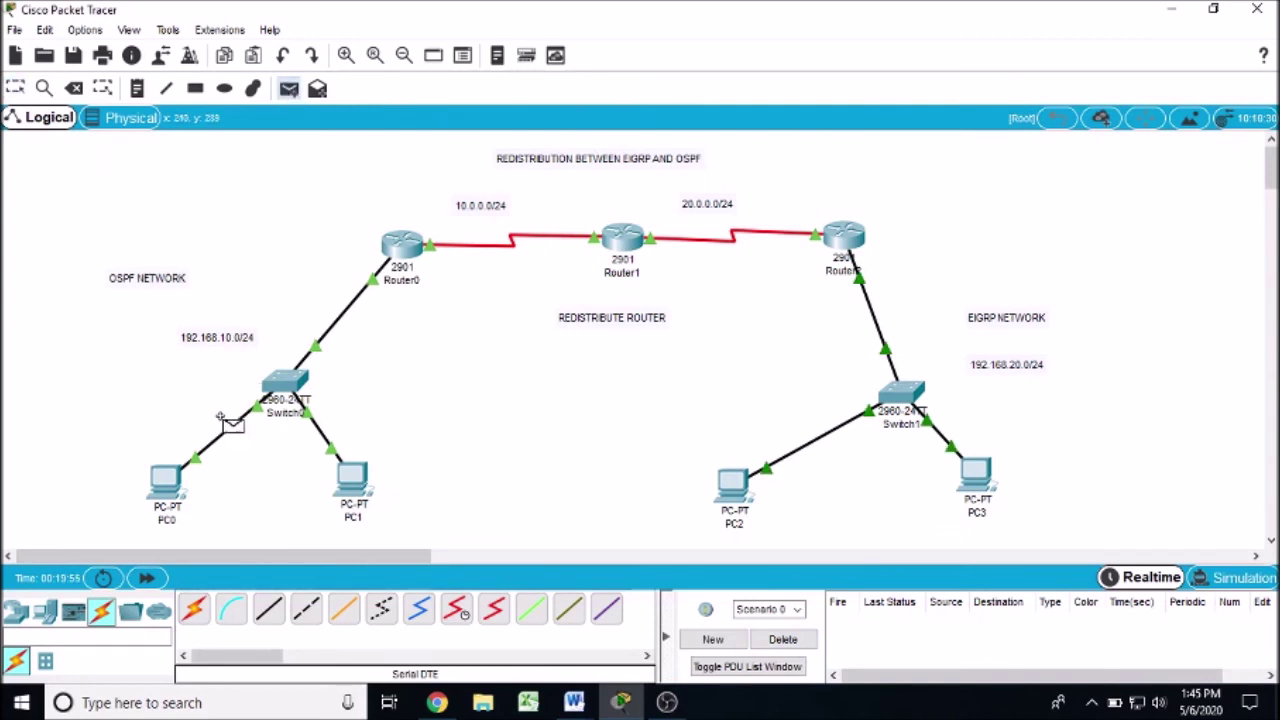
{"action": "left_click", "coordinate": [165, 485]}
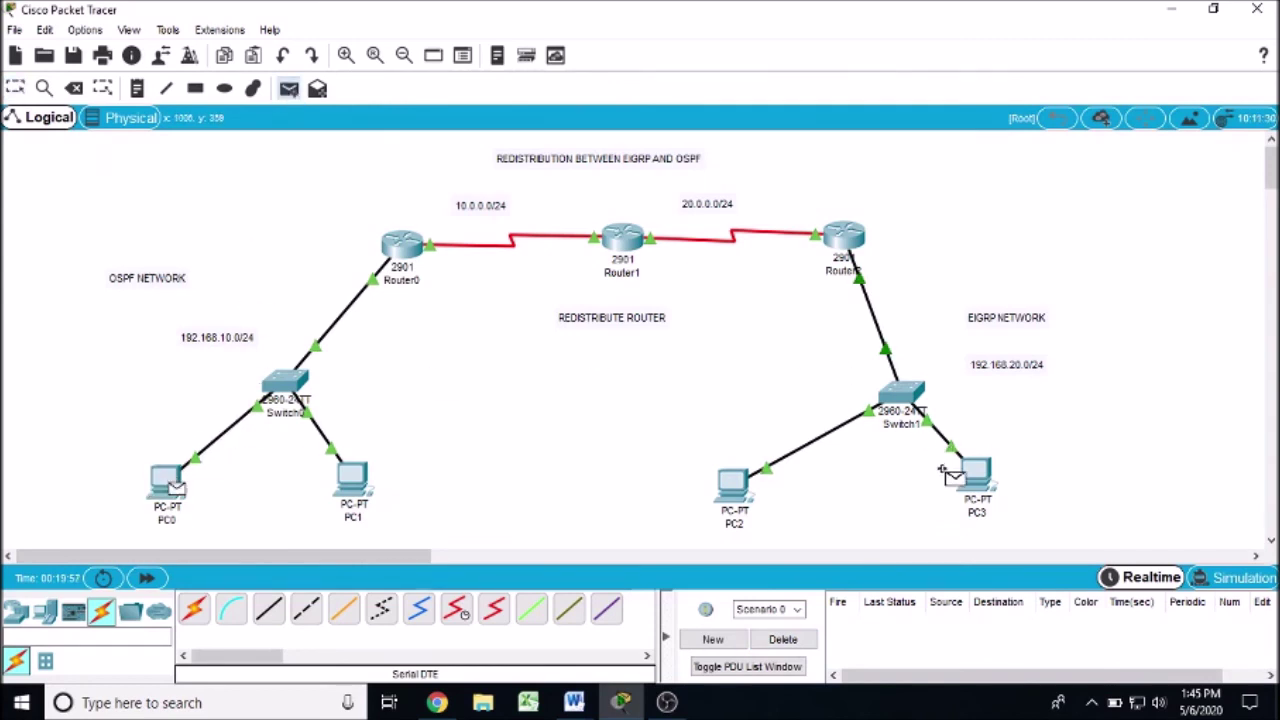
{"action": "left_click", "coordinate": [978, 470]}
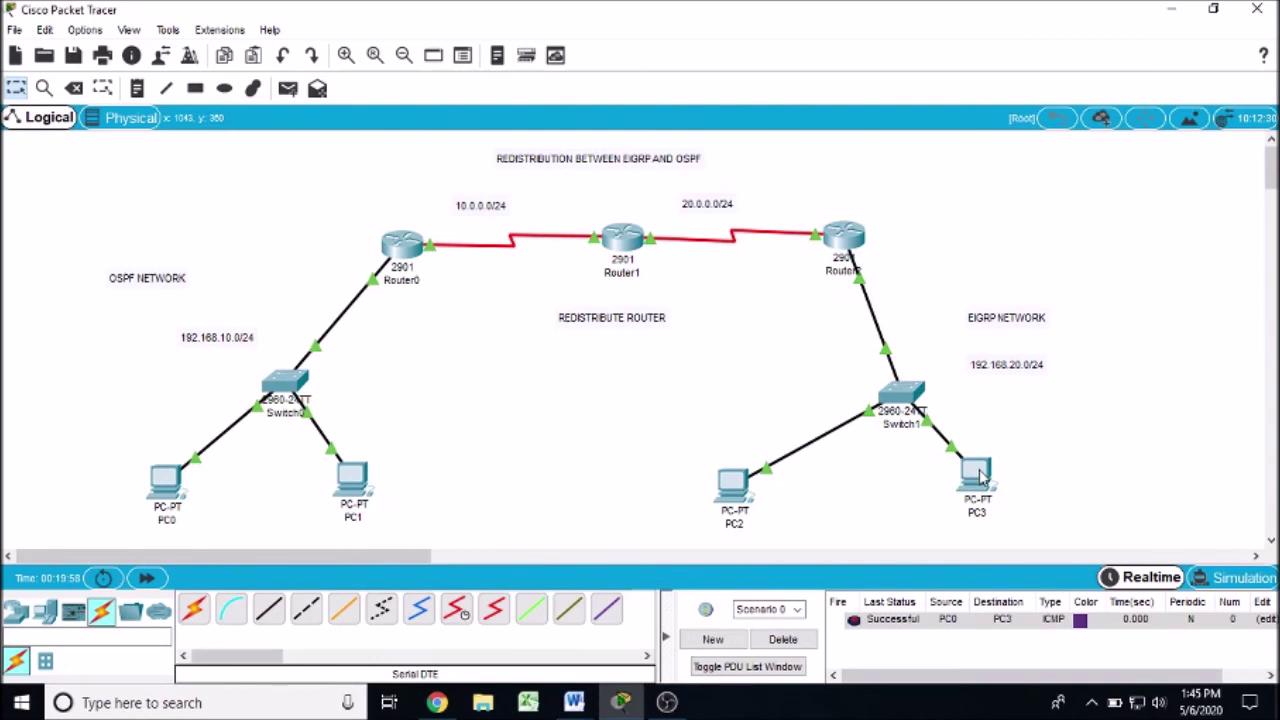